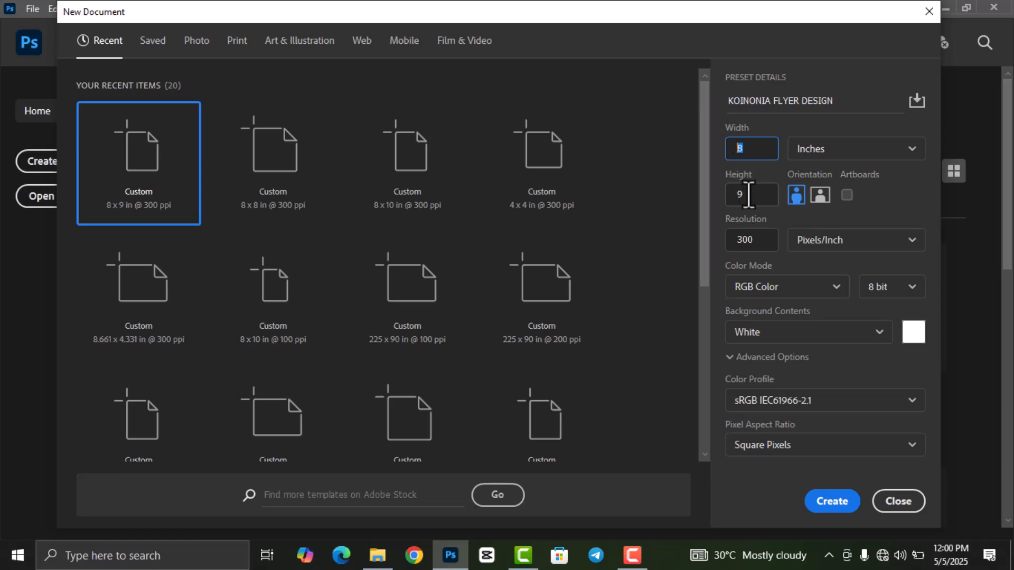
- Keep inches as the unit and create the 8 × 9 in, 300 ppi KOINONIA FLYER DESIGN document
click(818, 150)
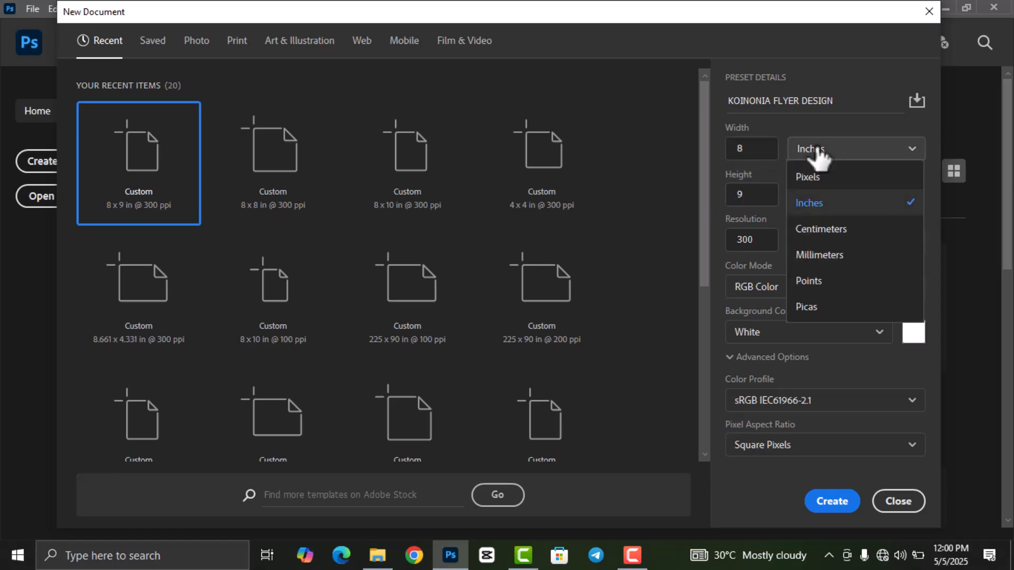
click(824, 207)
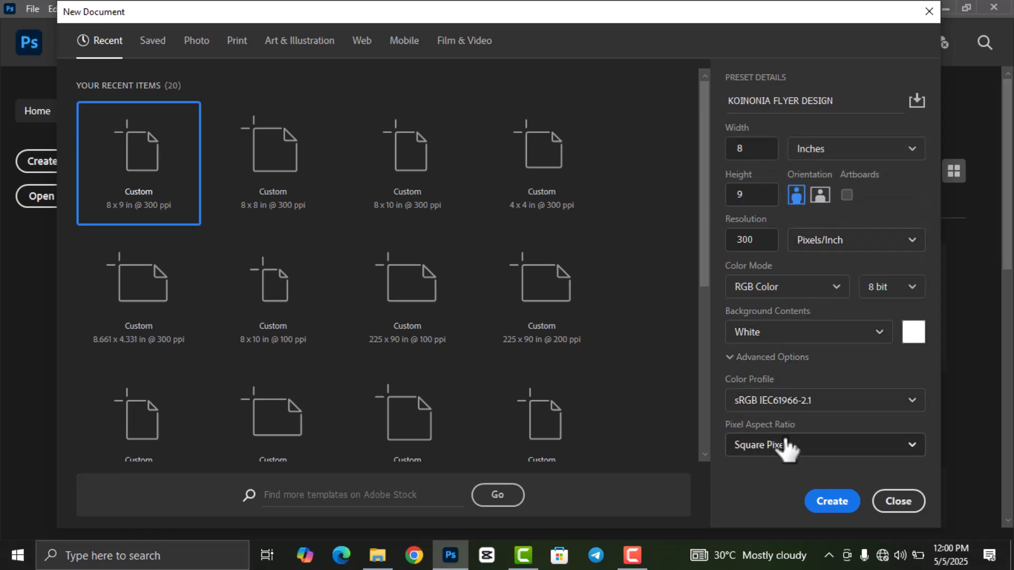
click(835, 503)
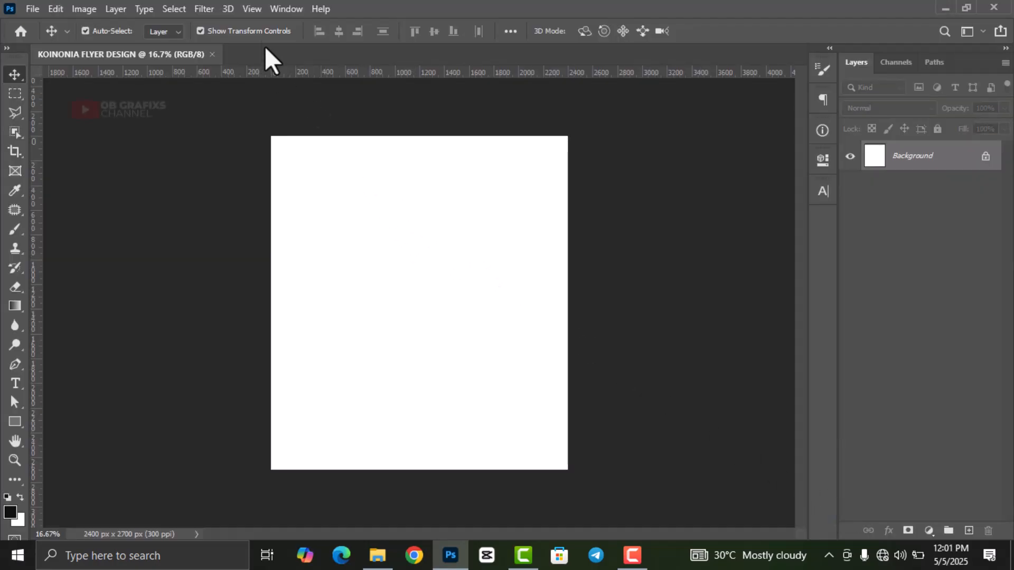
- Add horizontal guides at 10% and 90% down the canvas
click(253, 8)
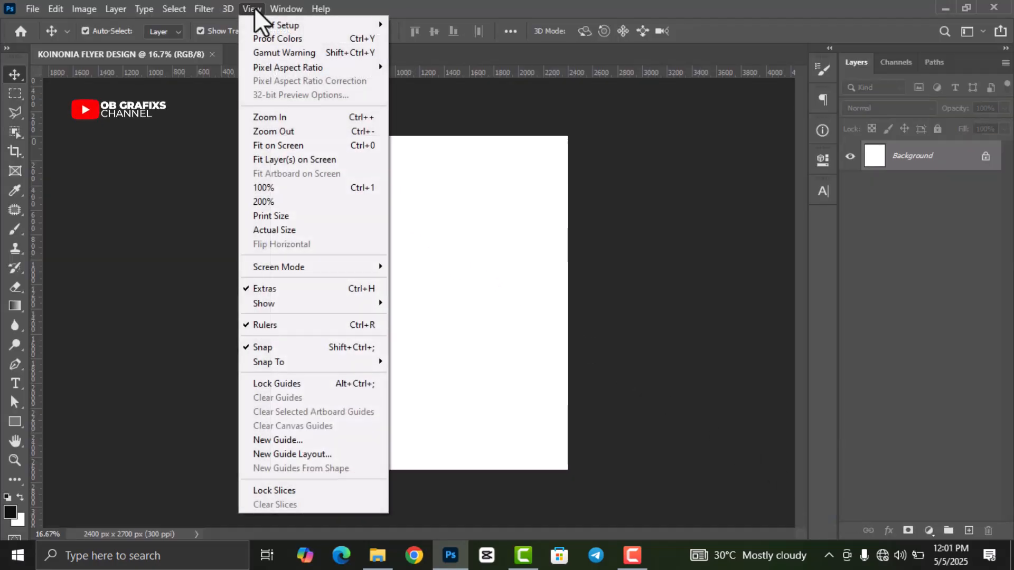
click(314, 439)
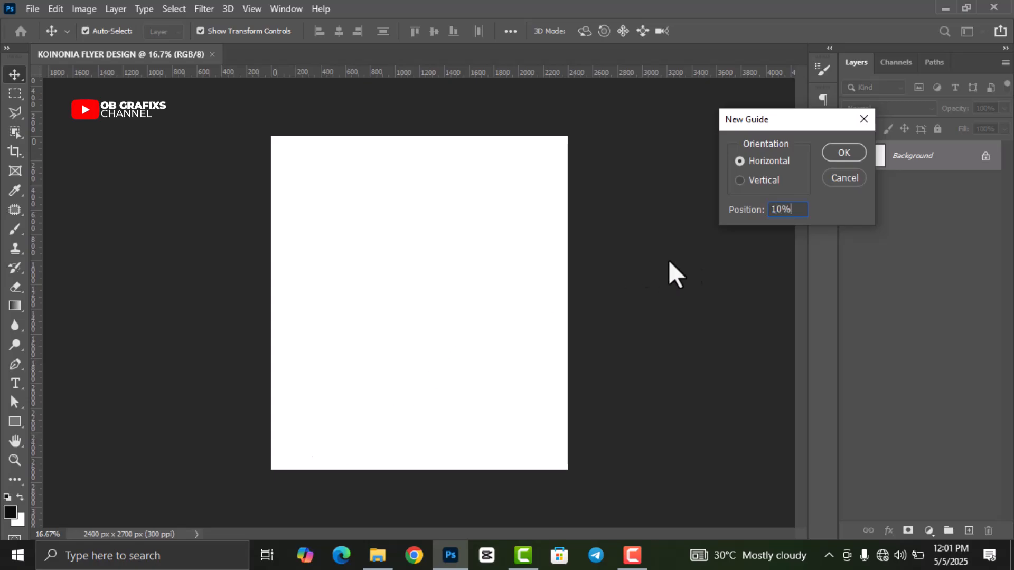
click(843, 153)
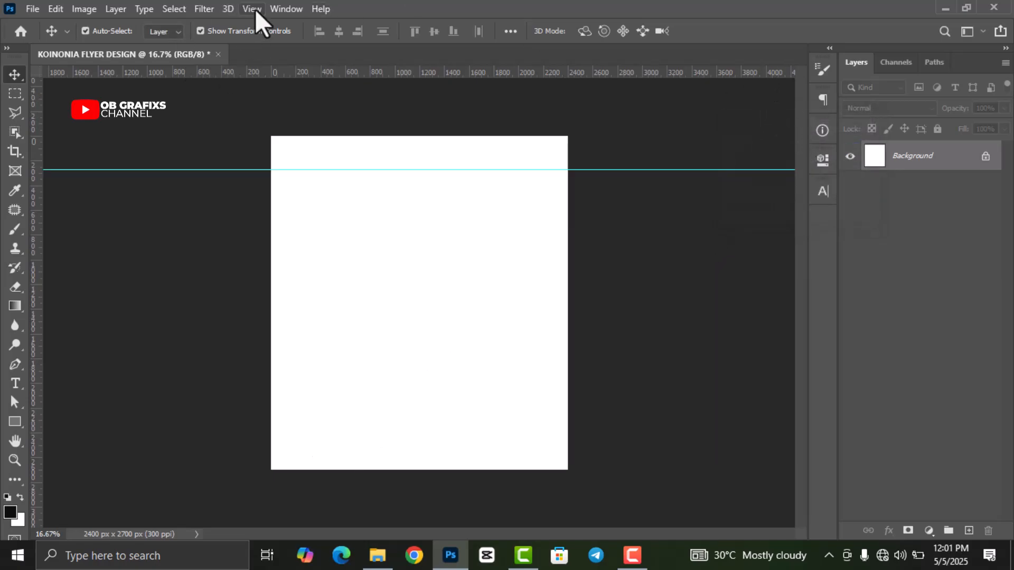
click(255, 9)
click(314, 437)
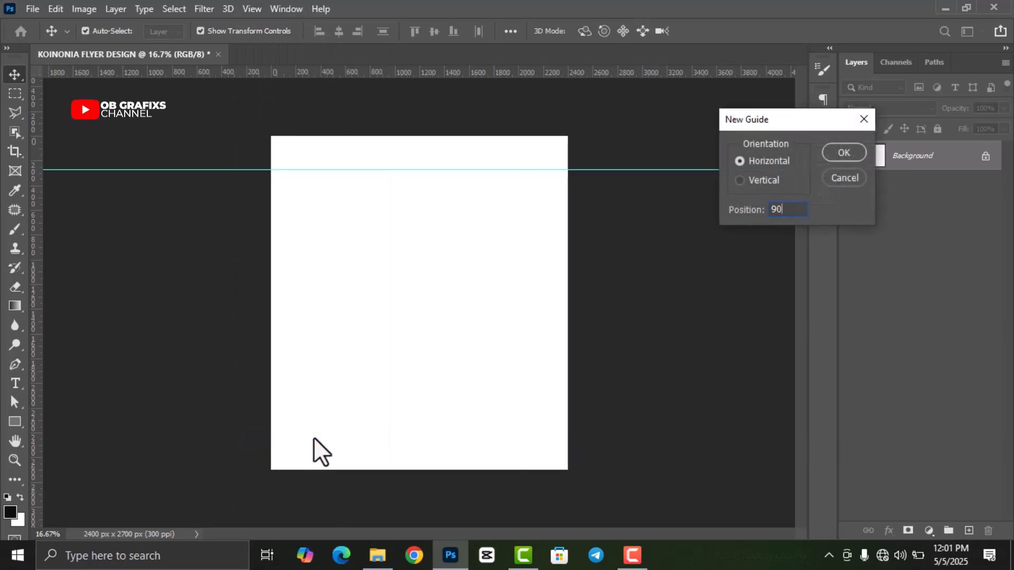
text(90%)
key(Return)
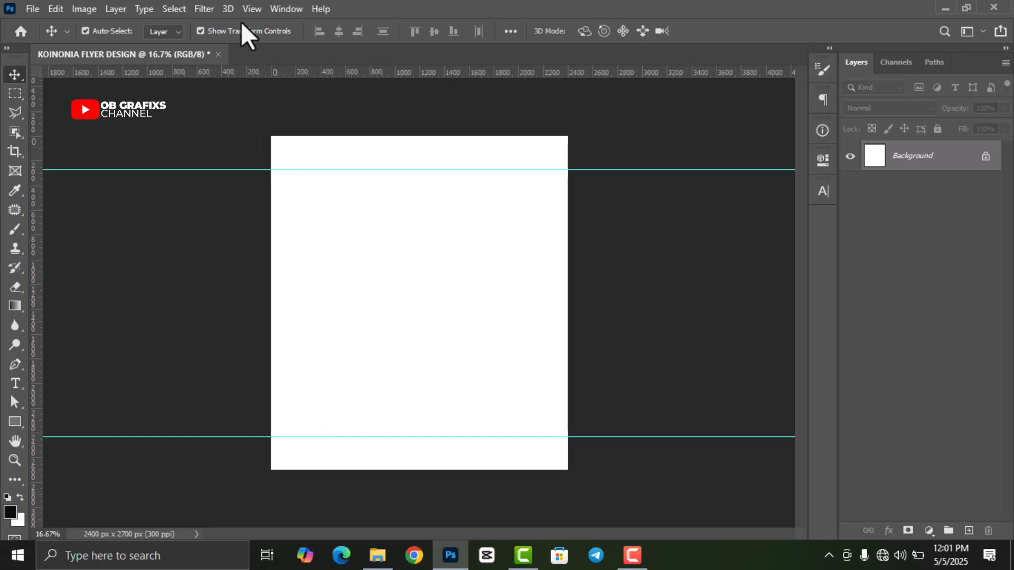
- Add vertical guides at 10% and 90% across the canvas
click(252, 8)
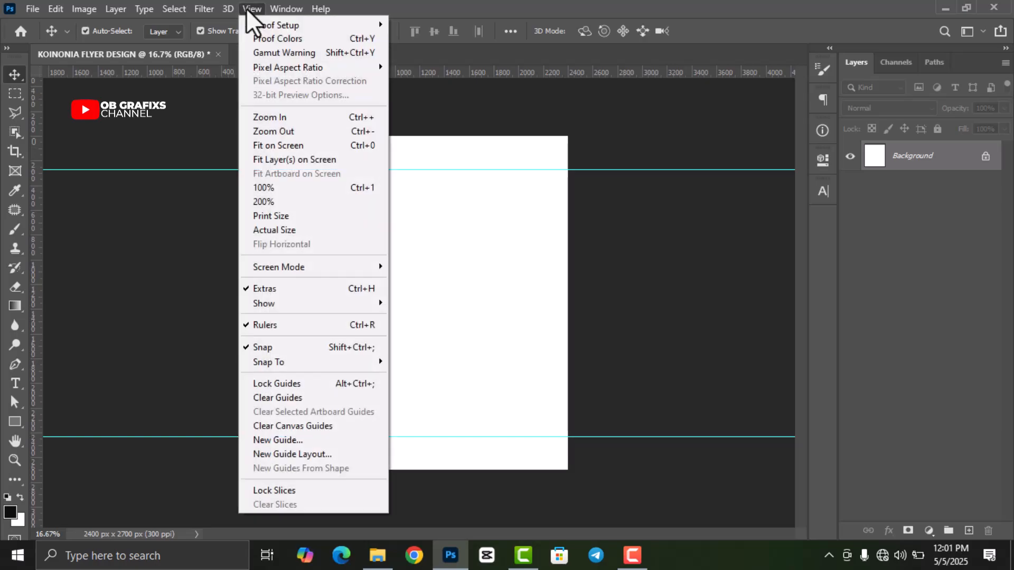
click(296, 439)
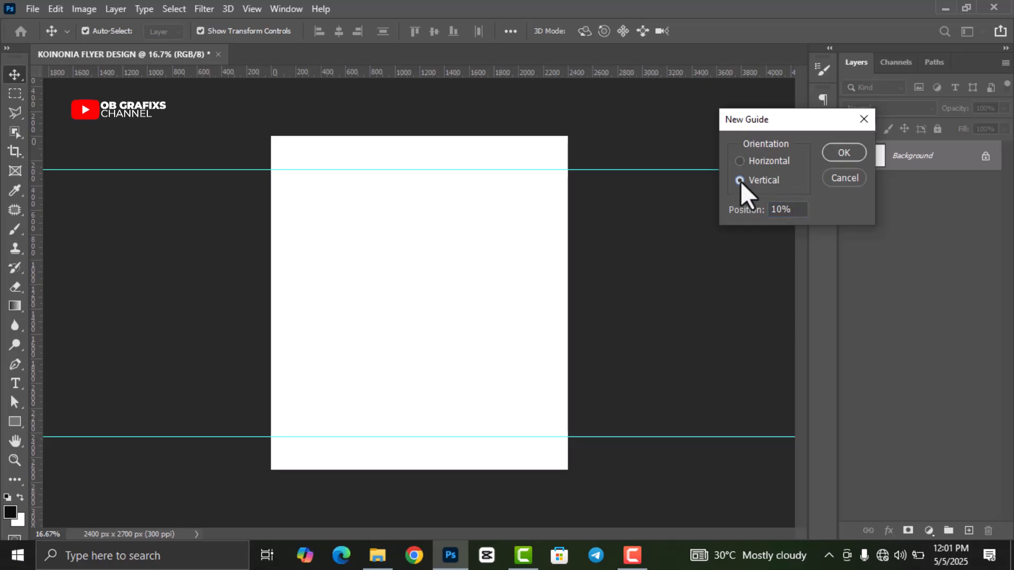
click(839, 152)
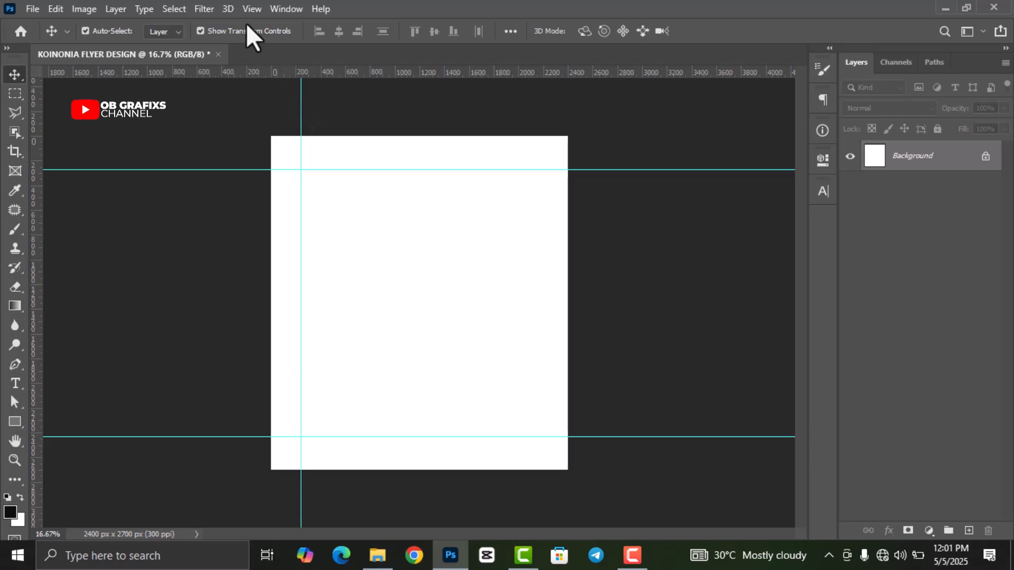
click(251, 9)
click(308, 439)
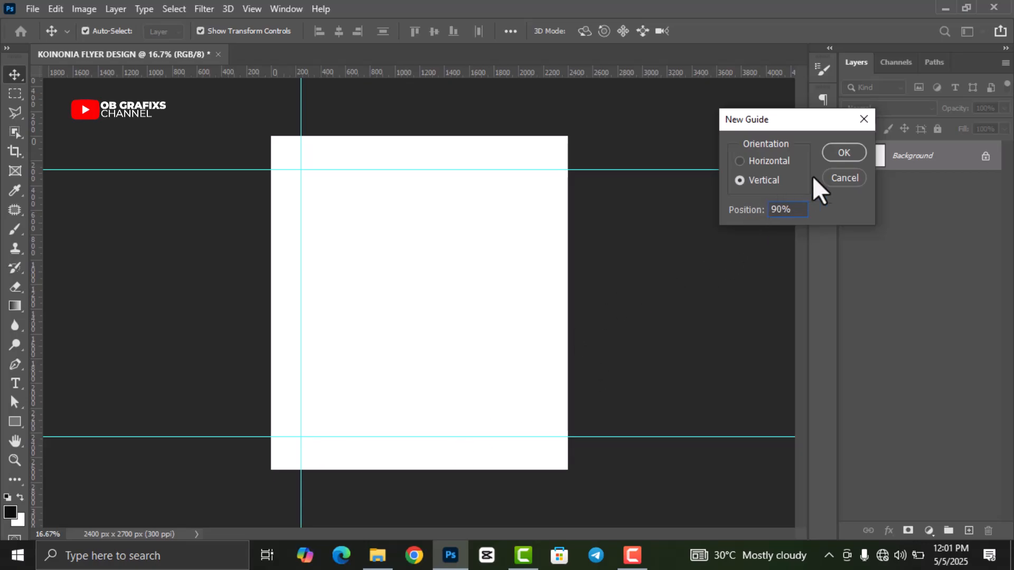
text(90%)
click(840, 154)
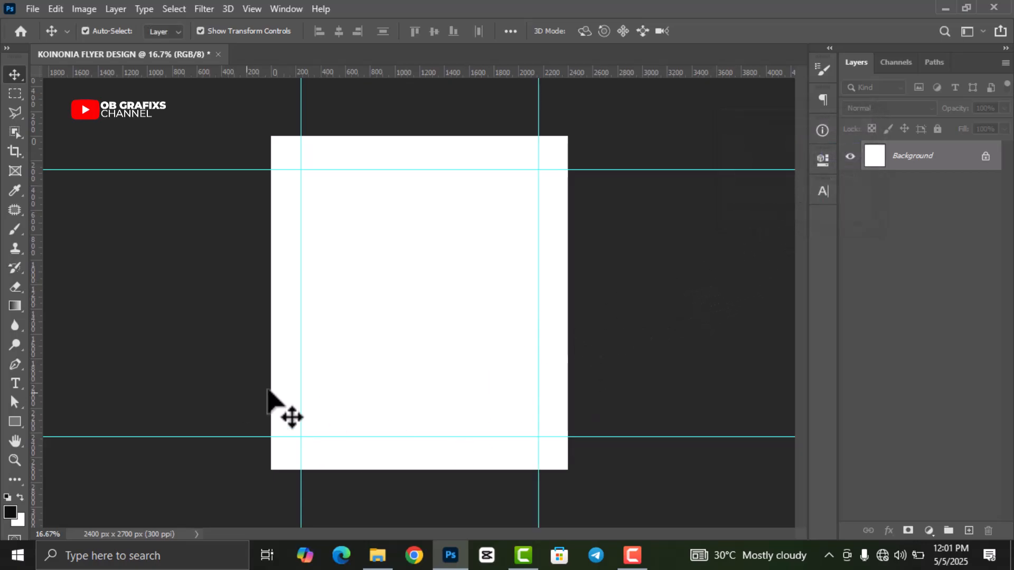
- Draw a black rectangle over the canvas and scale it slightly past the edges
click(16, 422)
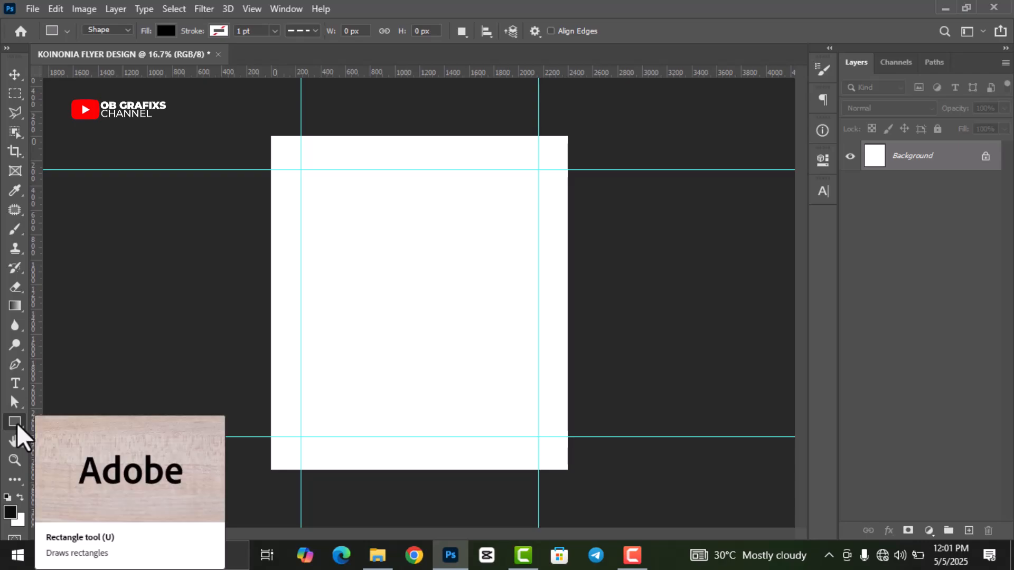
right_click(16, 422)
click(92, 423)
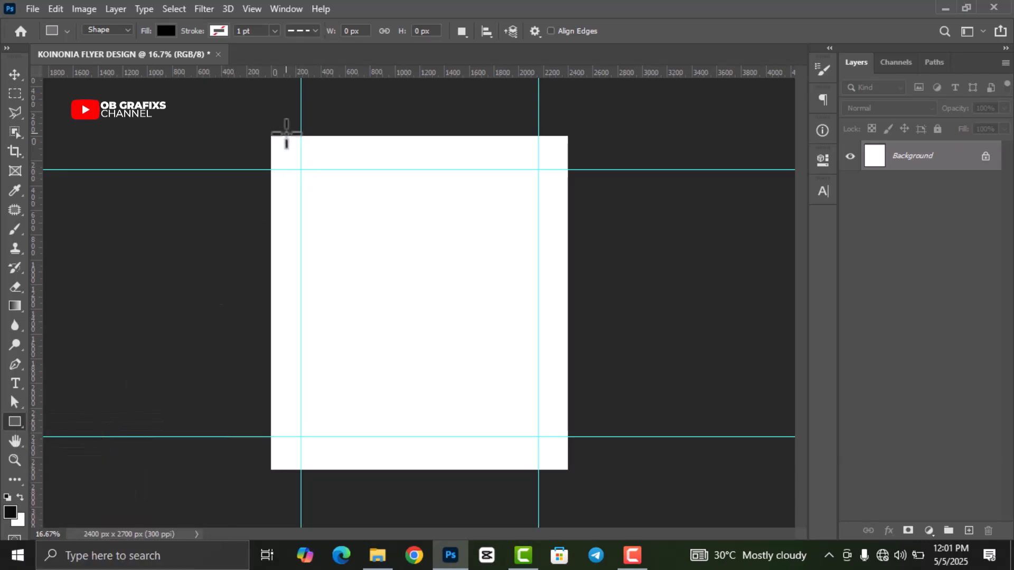
drag(270, 131, 572, 473)
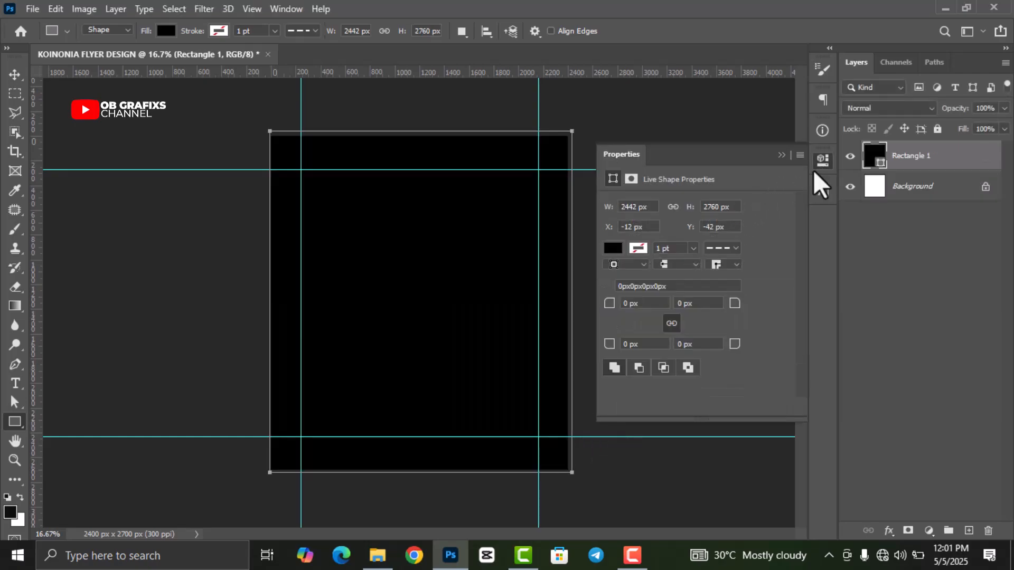
click(822, 160)
click(15, 75)
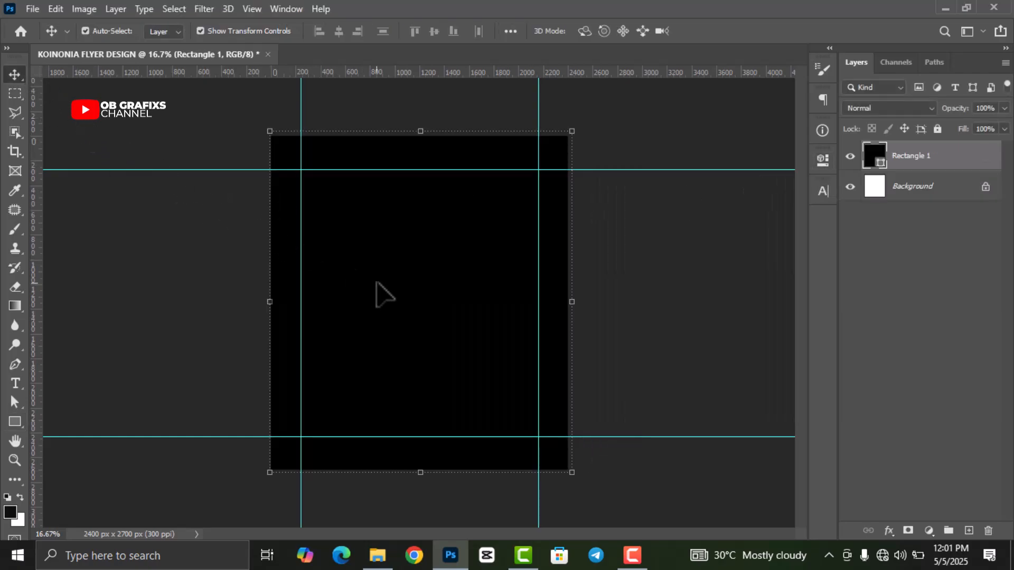
drag(269, 302, 263, 301)
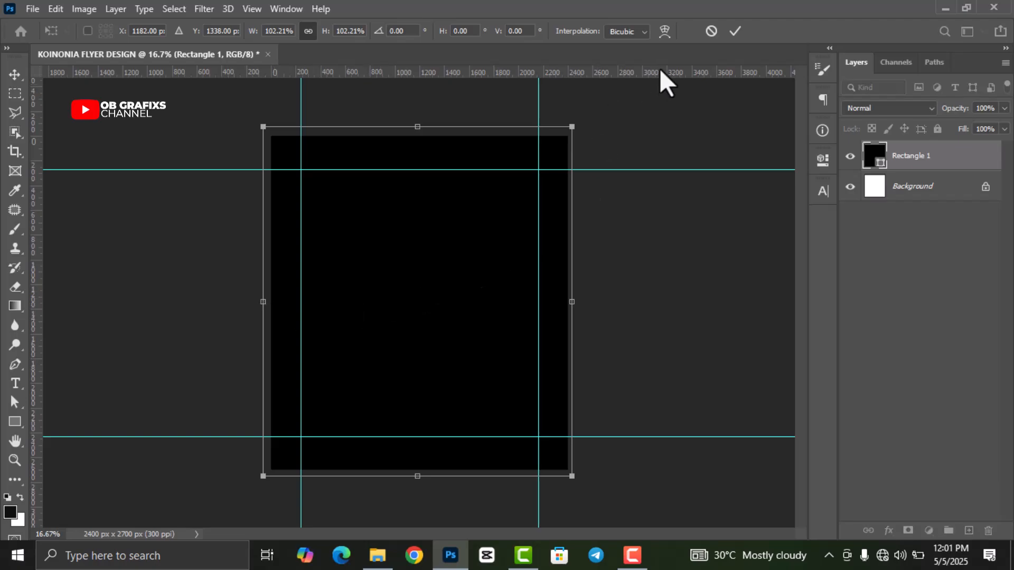
click(737, 32)
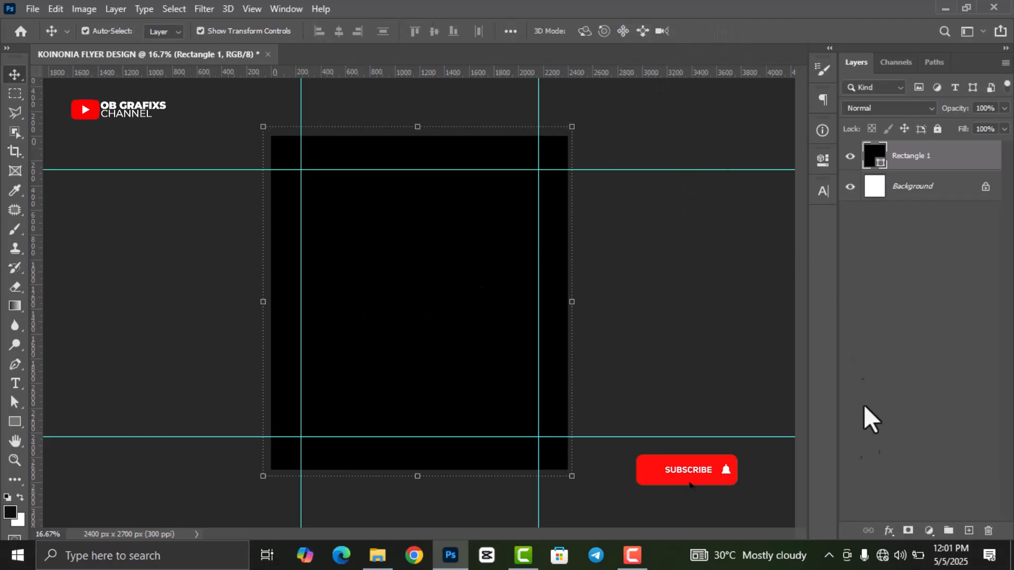
- Give Rectangle 1 a gradient overlay from near-black 0e0201 to red ff0600
click(890, 531)
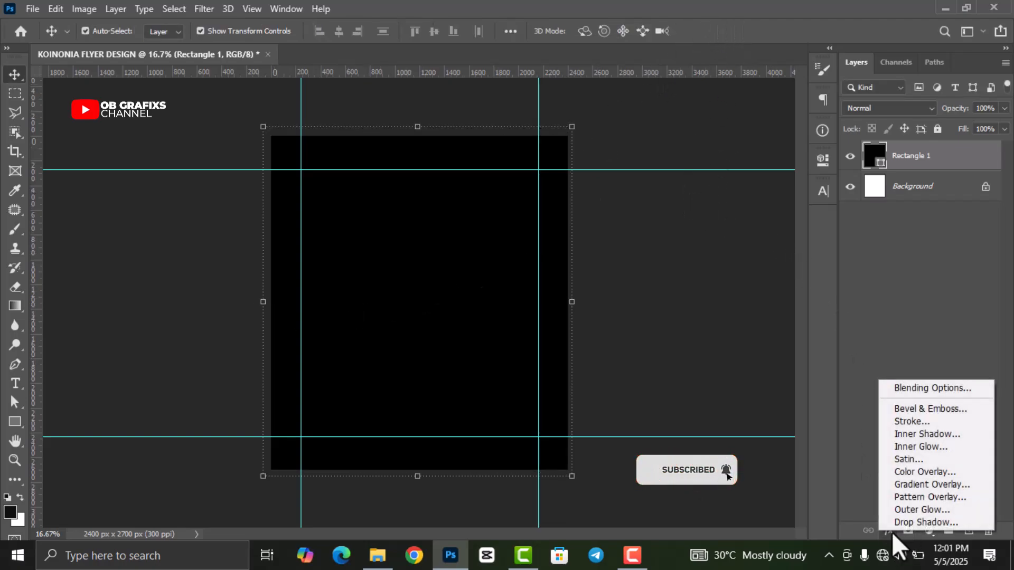
click(907, 484)
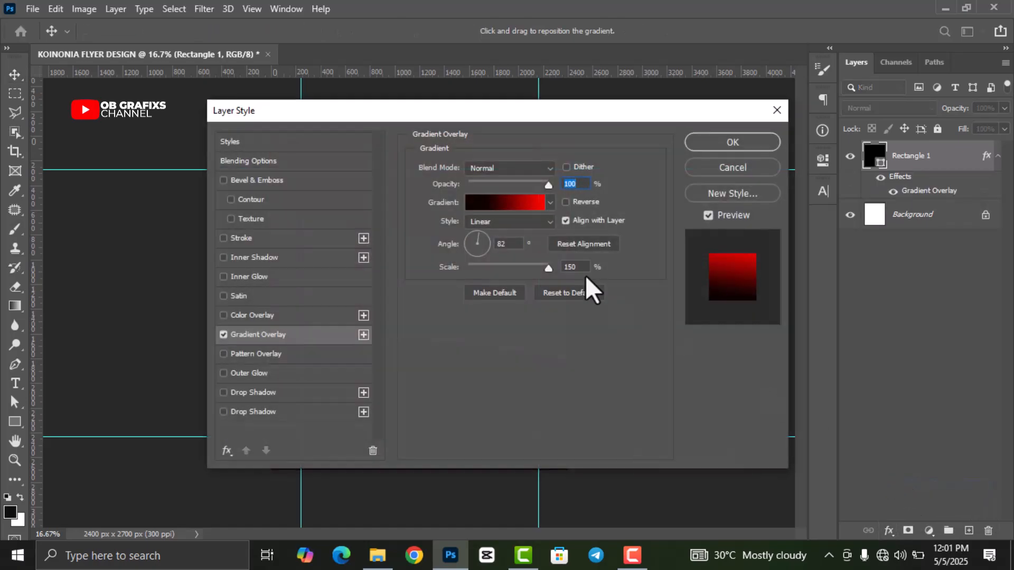
drag(431, 121, 476, 88)
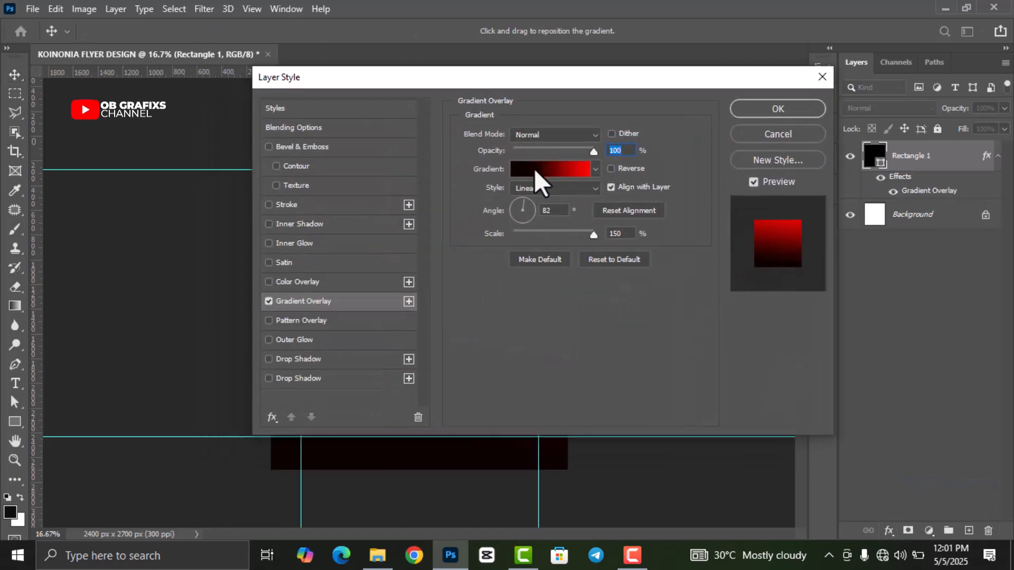
click(532, 169)
double_click(634, 365)
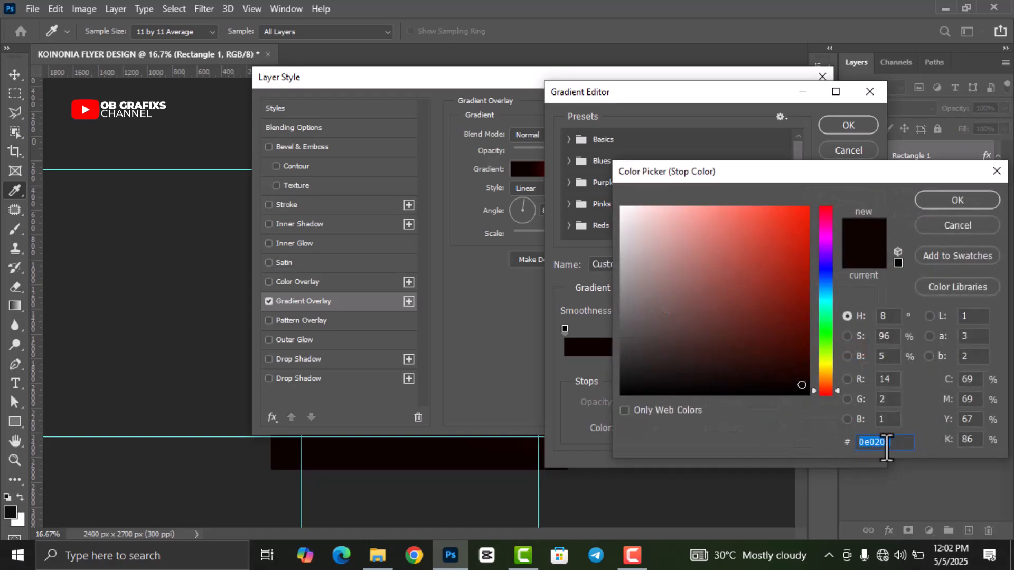
click(974, 201)
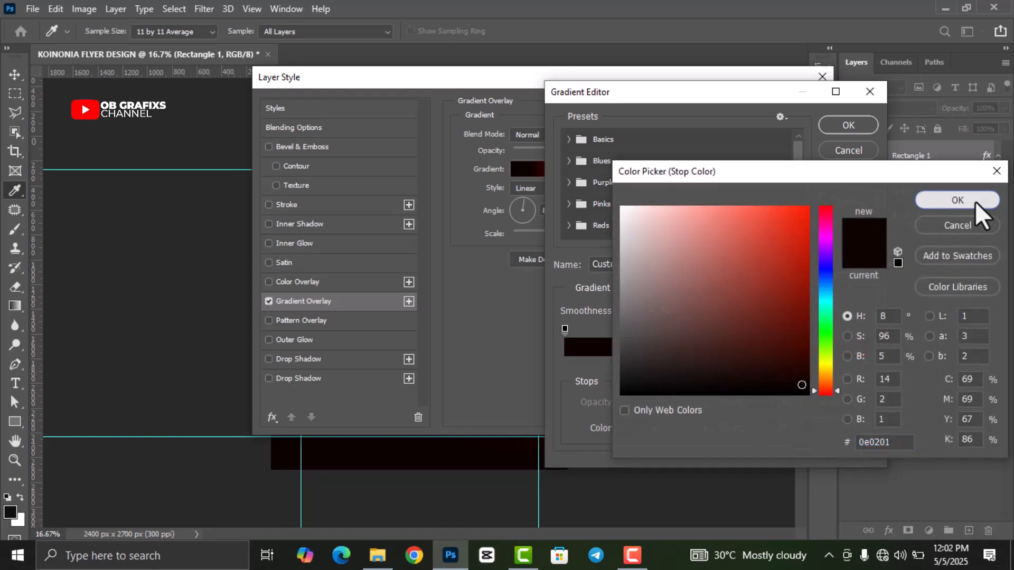
double_click(865, 364)
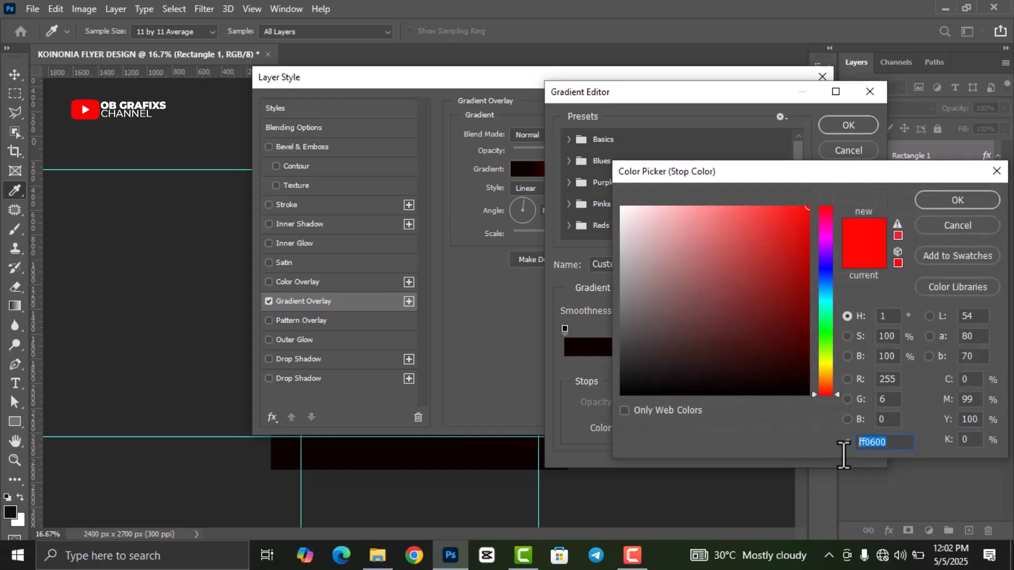
click(959, 199)
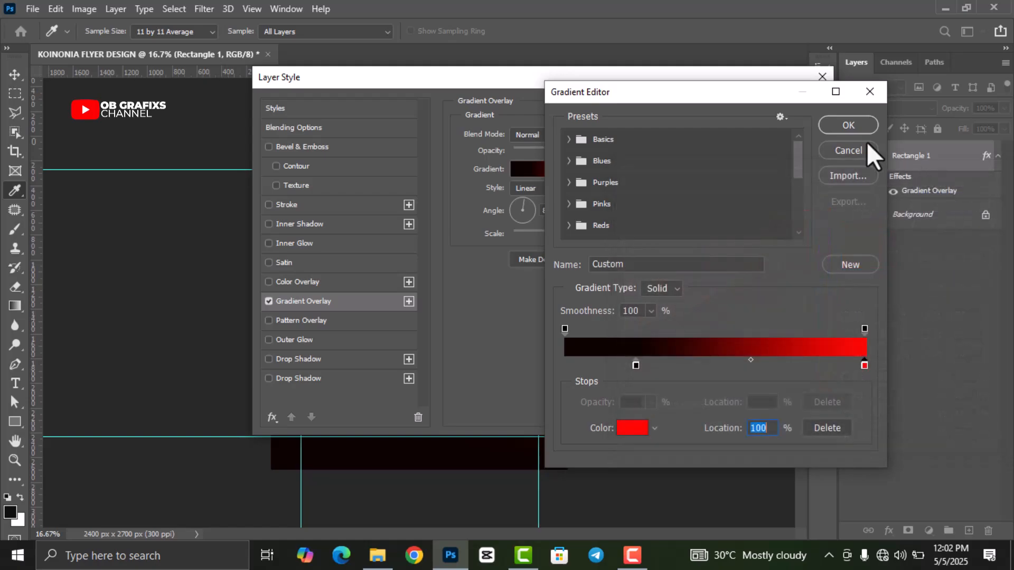
click(848, 123)
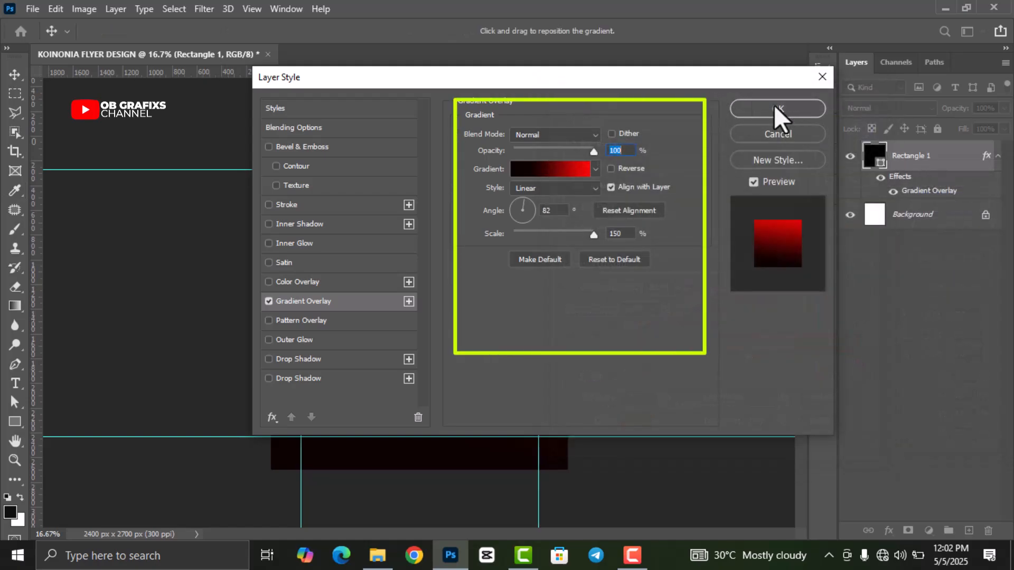
click(774, 105)
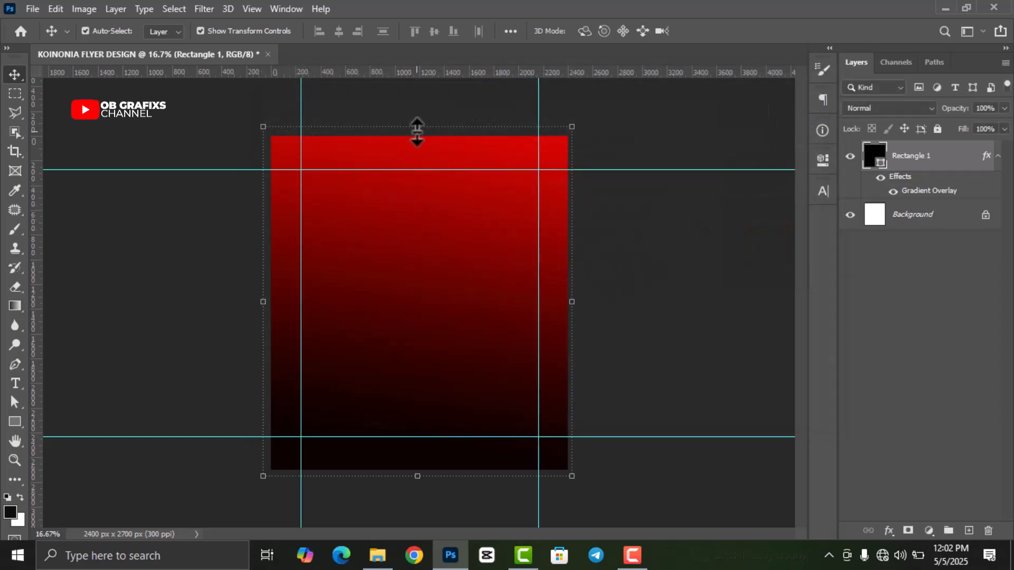
- Trim the gradient rectangle's top edge, nudge it up, and commit the transform
drag(417, 127, 417, 136)
key(Up)
key(Up)
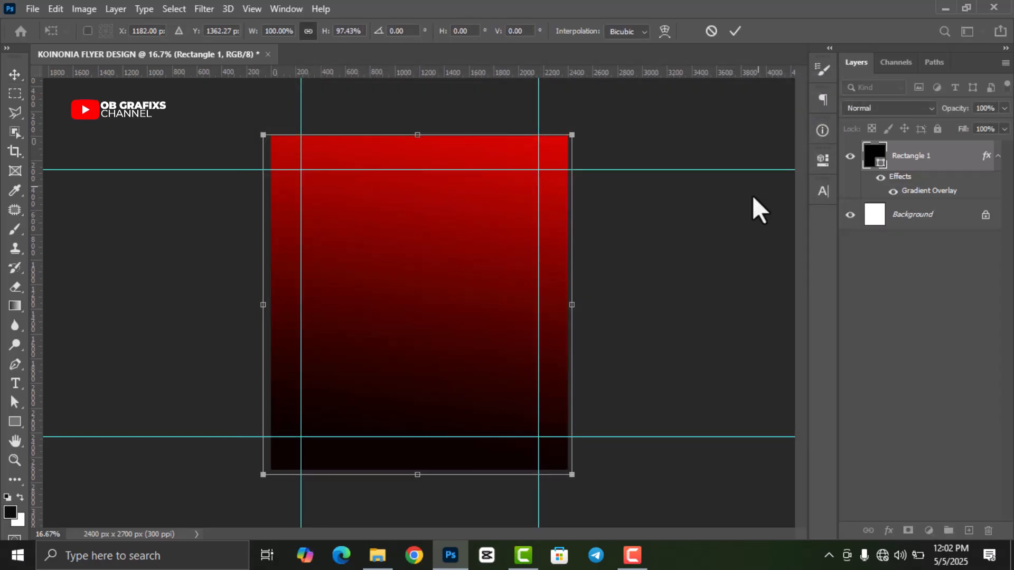
click(733, 31)
click(632, 277)
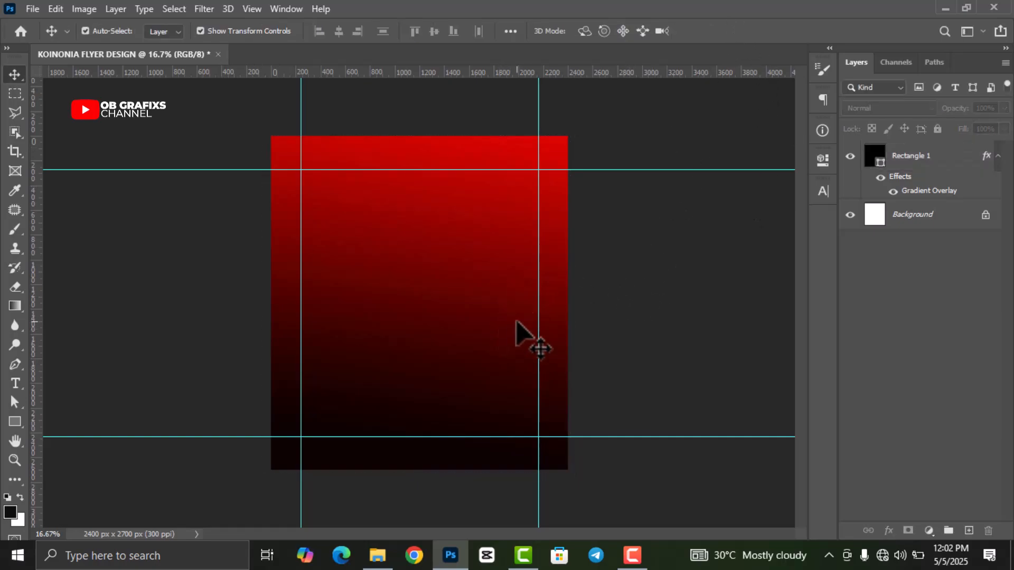
- Place Untitled-1 near the top, scale it to about 104%, and rasterize the layer
click(377, 554)
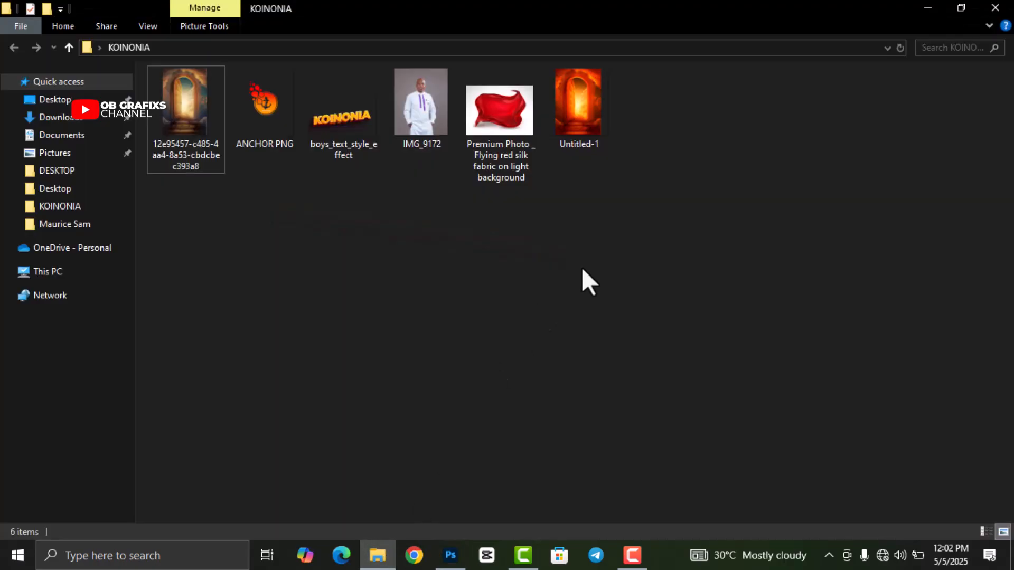
drag(578, 100, 442, 409)
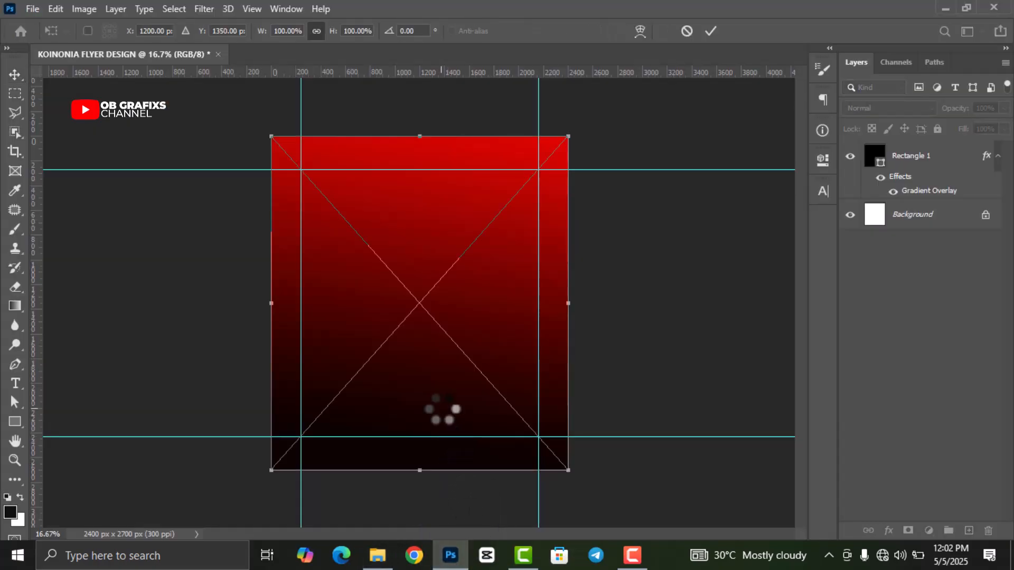
drag(417, 307, 414, 197)
drag(417, 362, 419, 374)
drag(437, 294, 440, 294)
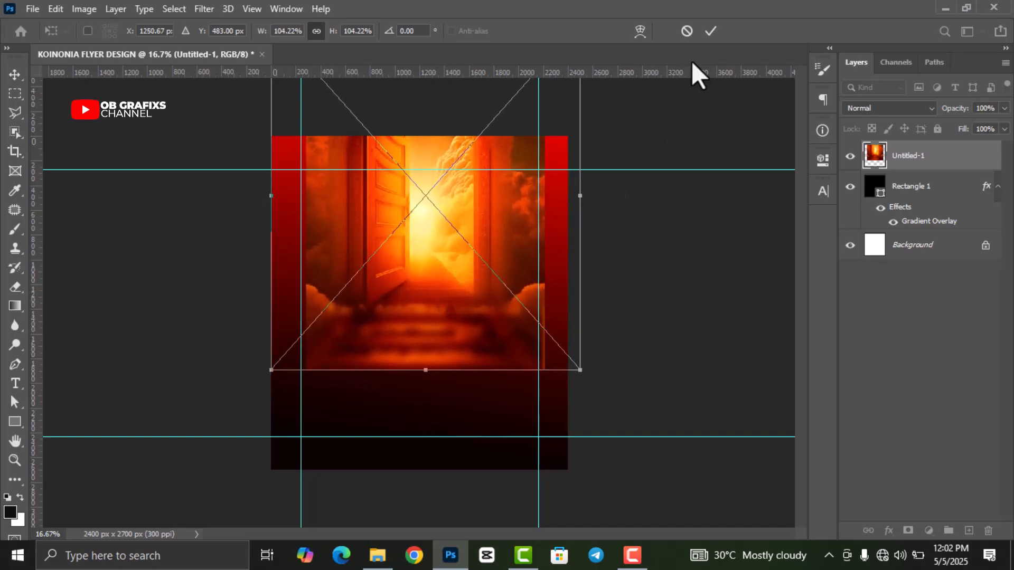
click(710, 31)
right_click(941, 157)
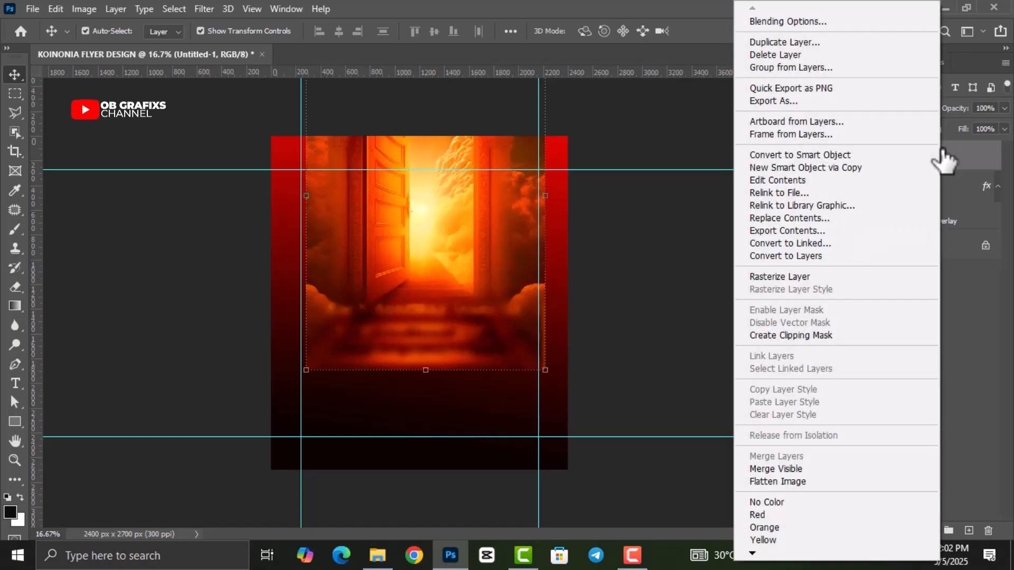
click(818, 275)
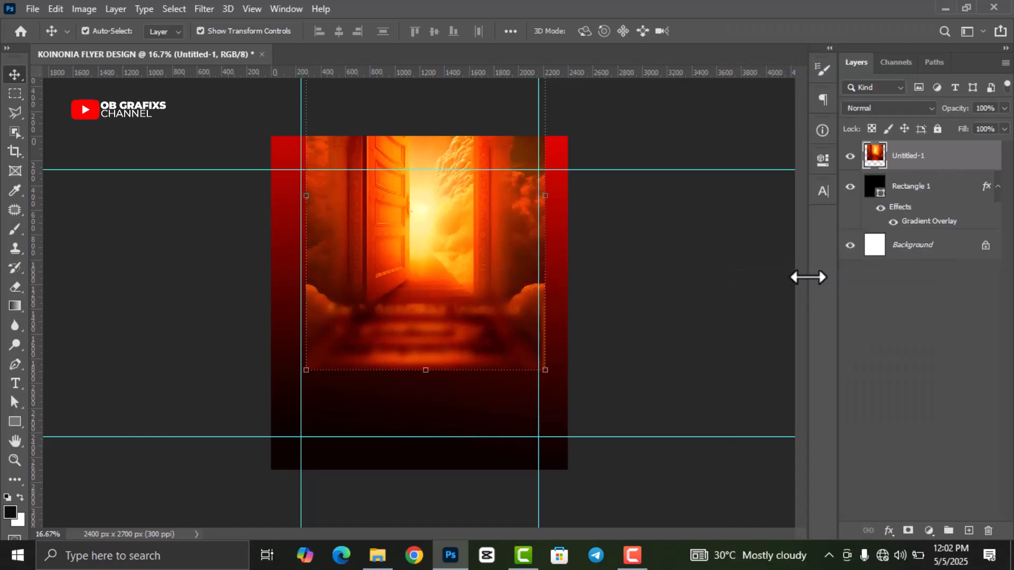
- Erase the doorway image's bottom and right edges with the Eraser Tool
click(16, 286)
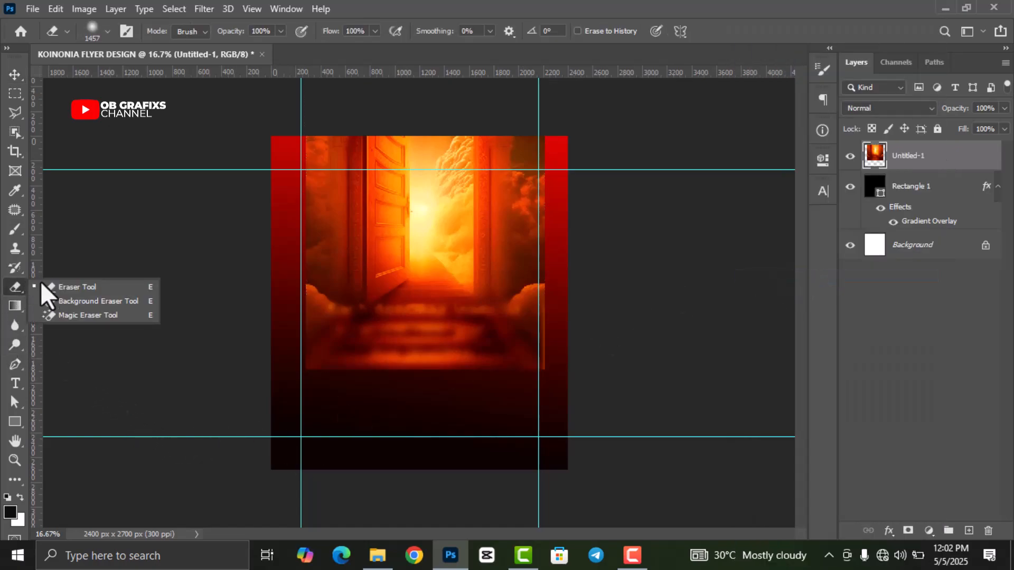
click(67, 287)
drag(548, 383, 356, 391)
mouse_move(223, 373)
mouse_down()
mouse_move(588, 391)
mouse_move(560, 385)
mouse_move(582, 233)
mouse_move(610, 252)
mouse_move(610, 179)
mouse_move(602, 193)
mouse_move(597, 171)
mouse_move(596, 193)
mouse_move(594, 149)
mouse_move(594, 412)
mouse_move(463, 436)
mouse_move(251, 440)
mouse_move(261, 391)
mouse_move(285, 363)
mouse_move(284, 143)
mouse_move(269, 249)
mouse_up()
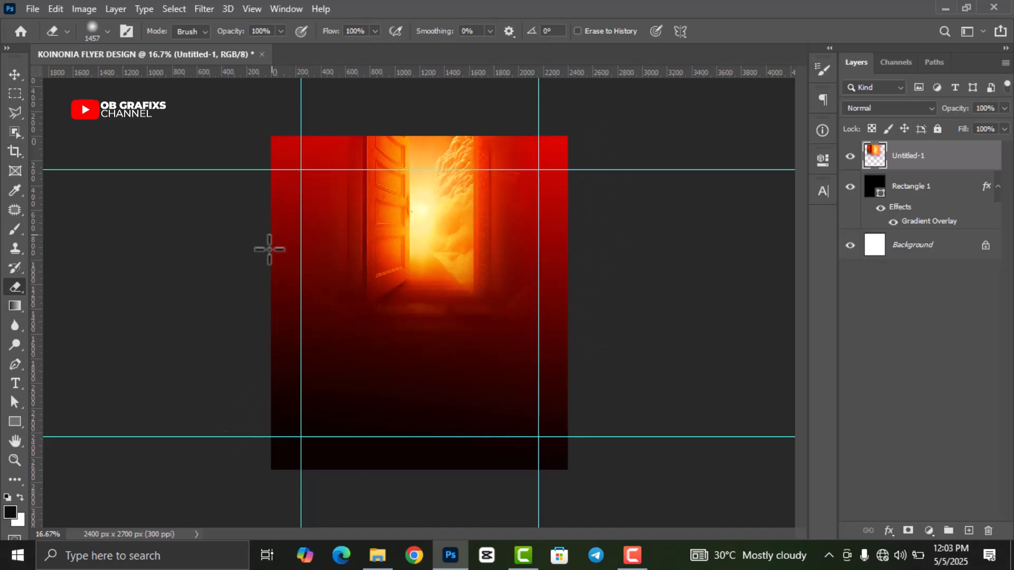
- Enlarge the doorway layer to about 104% and shift it slightly left
click(7, 76)
drag(431, 376, 432, 385)
drag(455, 291, 450, 291)
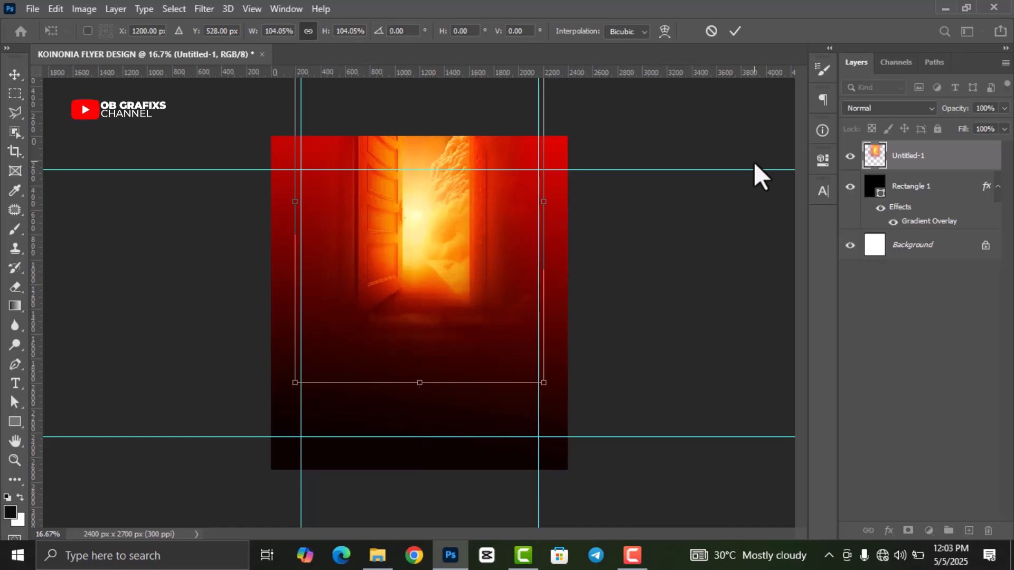
click(733, 30)
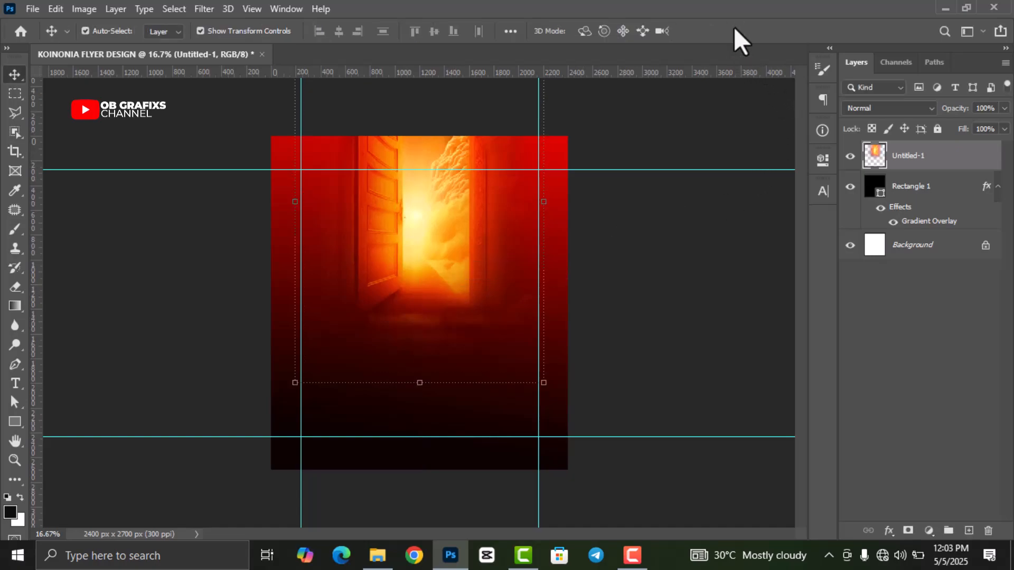
- Apply a 10-pixel Gaussian Blur to the doorway image, then deselect it
click(204, 8)
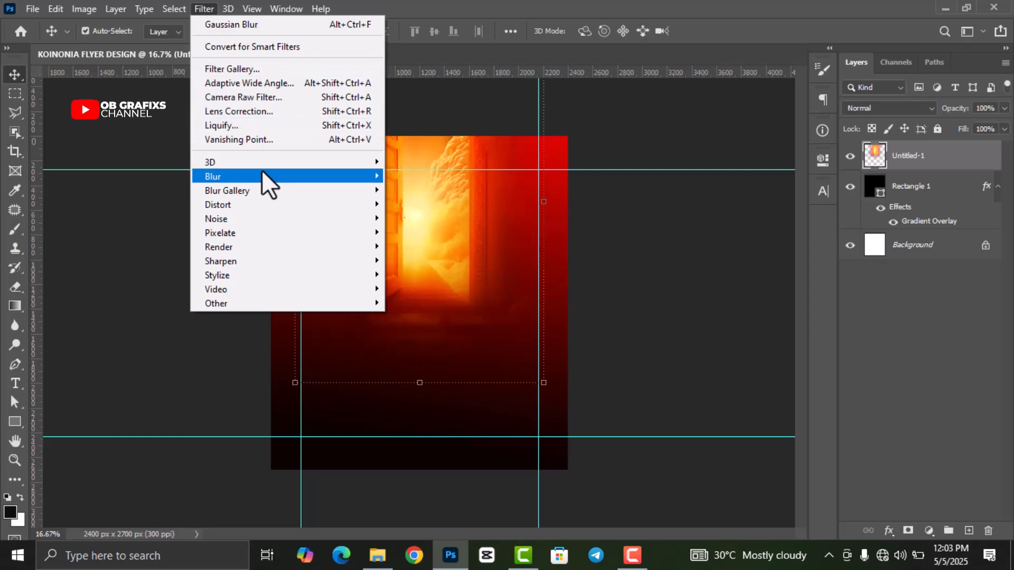
mouse_move(264, 175)
click(401, 232)
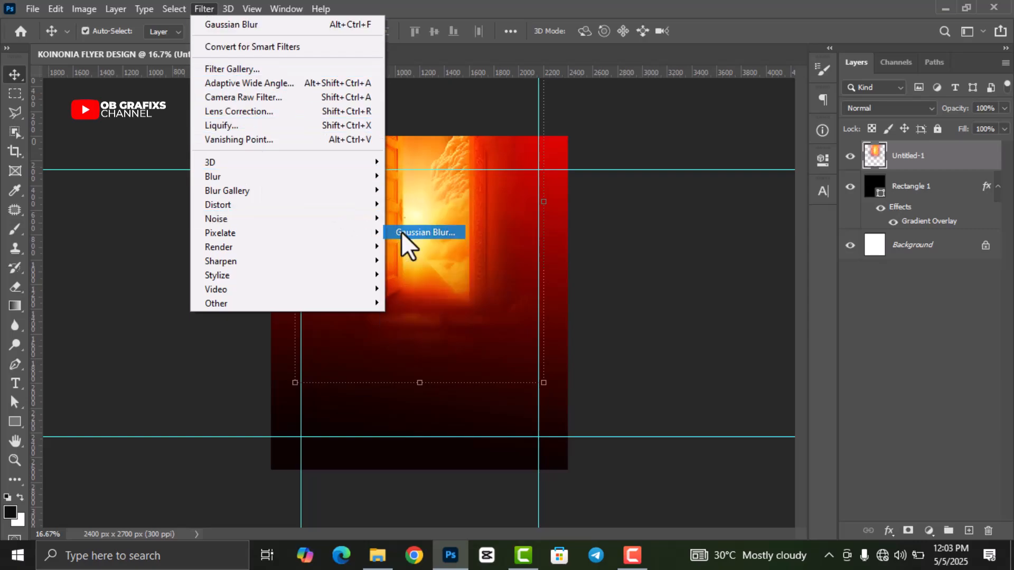
drag(803, 297, 771, 298)
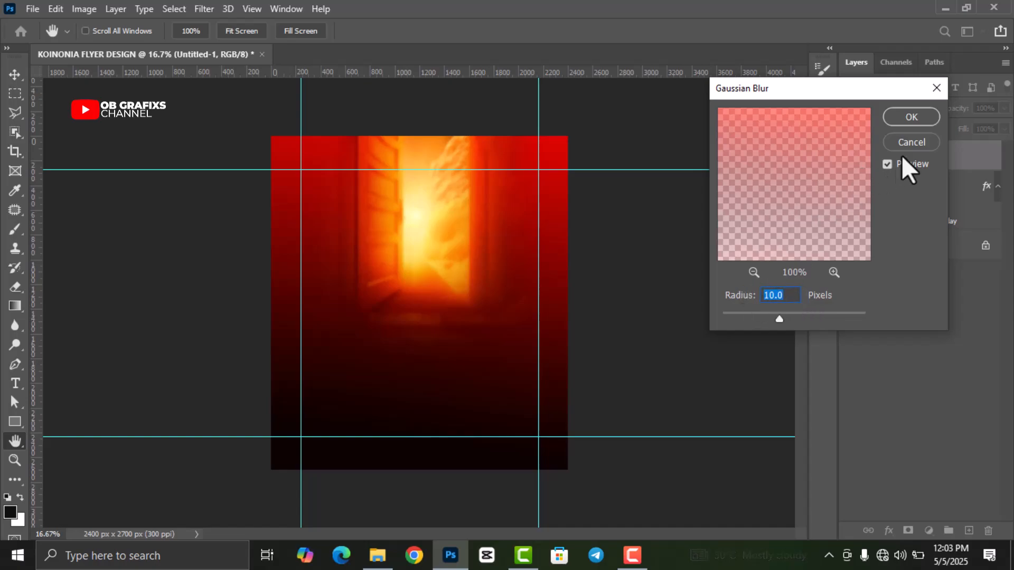
click(910, 118)
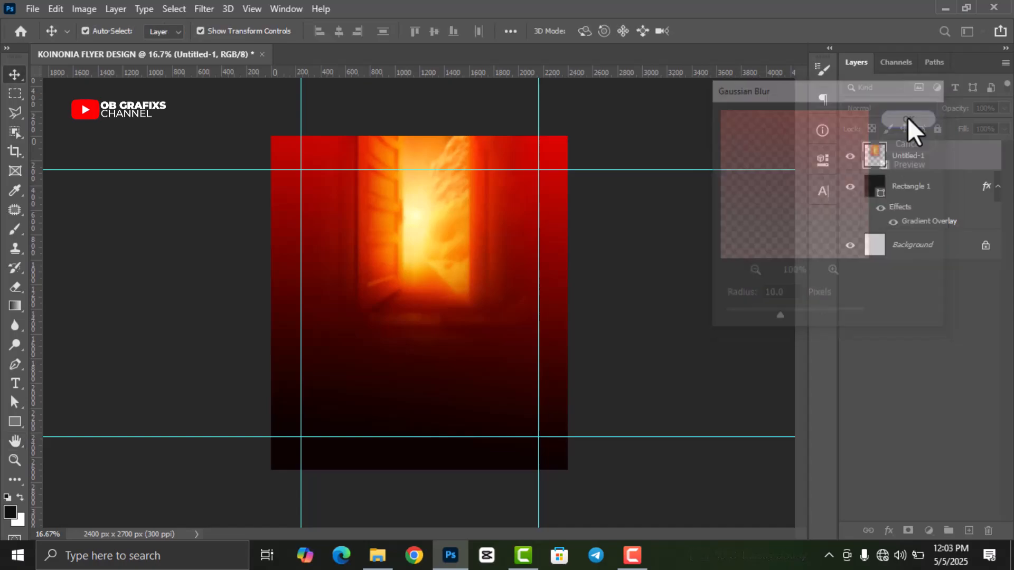
click(702, 269)
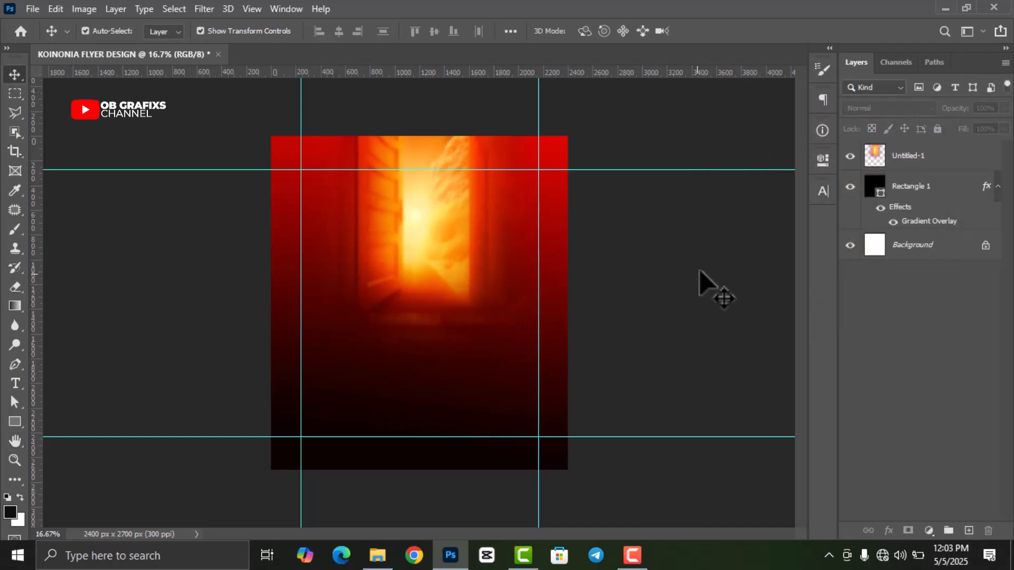
- Place ANCHOR PNG, shrink it to about 16%, and position it at the upper-left guides
click(377, 555)
click(267, 108)
drag(267, 106, 428, 343)
drag(568, 470, 363, 222)
drag(388, 257, 333, 198)
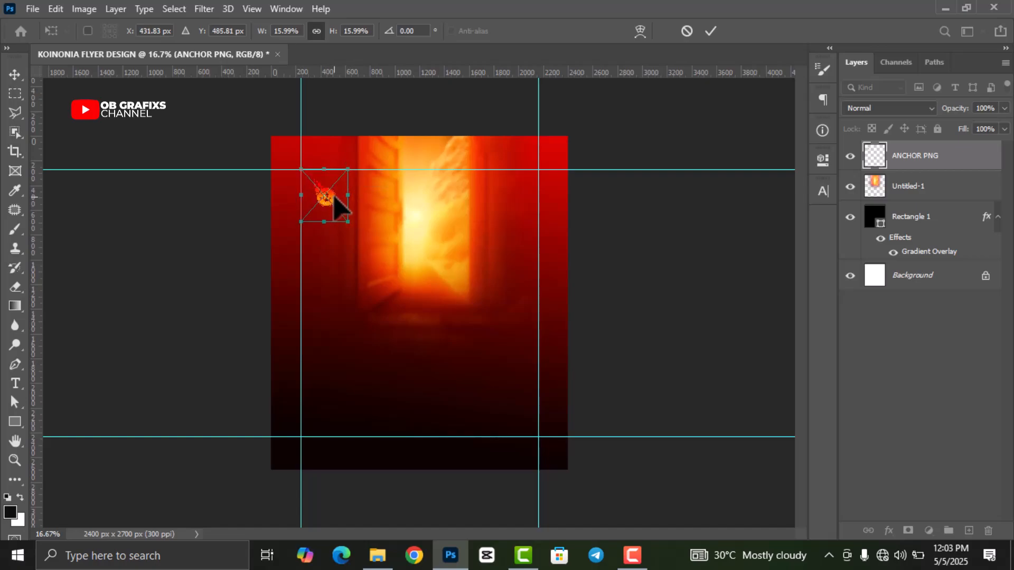
key(Left)
key(Left)
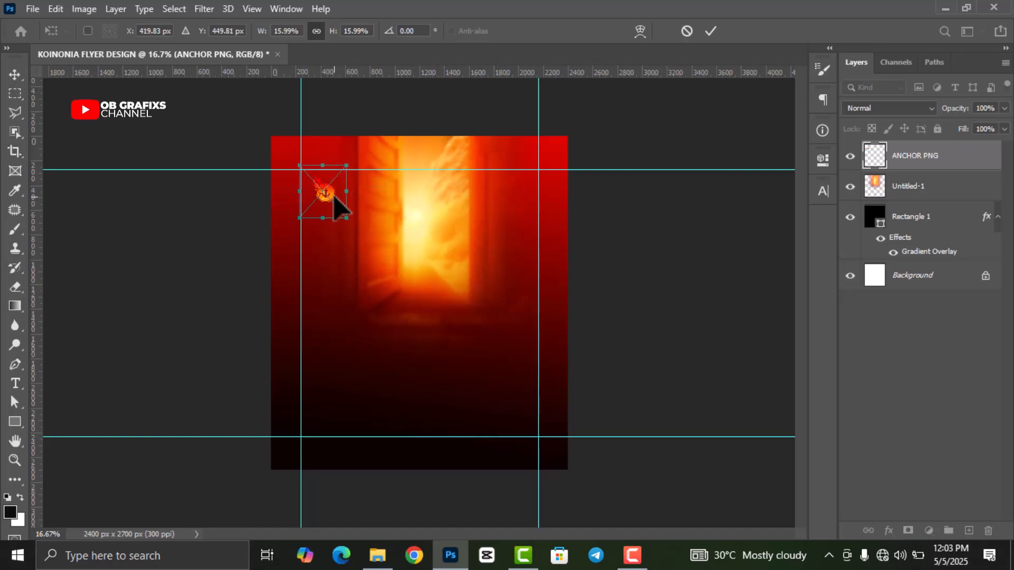
click(709, 35)
click(702, 250)
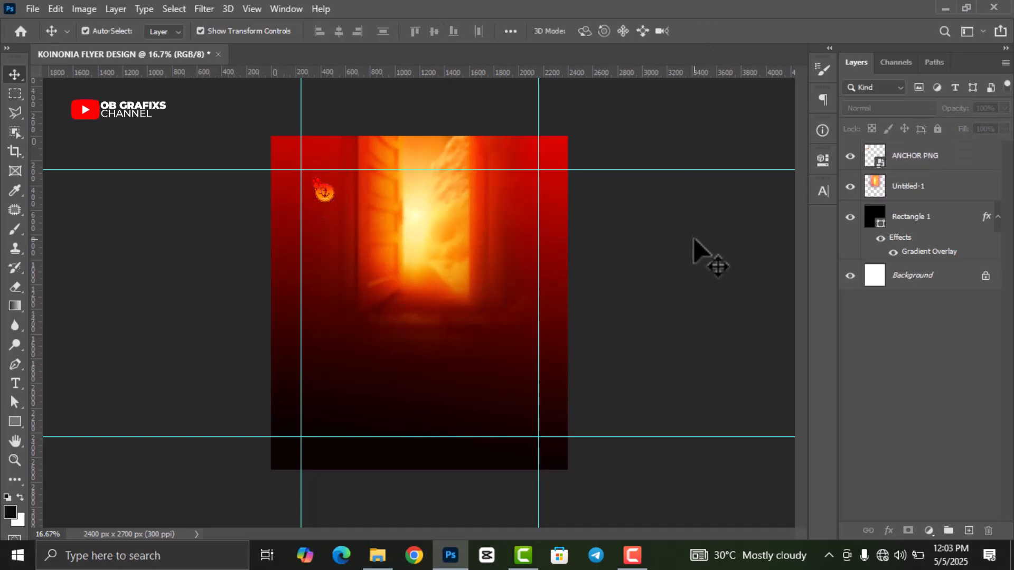
click(14, 385)
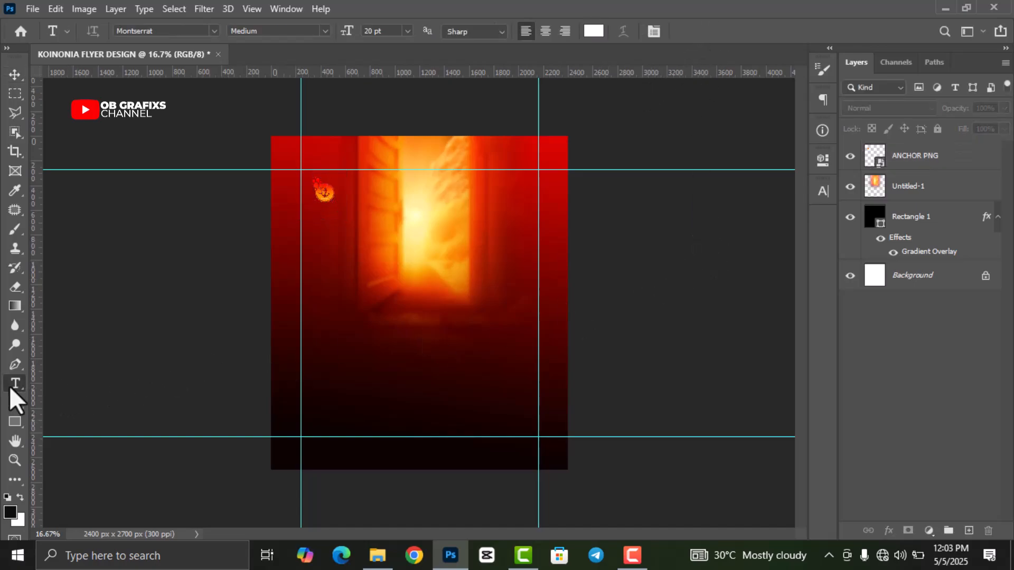
- Type ANCHORS OF CHRIST and move it into alignment under the anchor logo
click(345, 306)
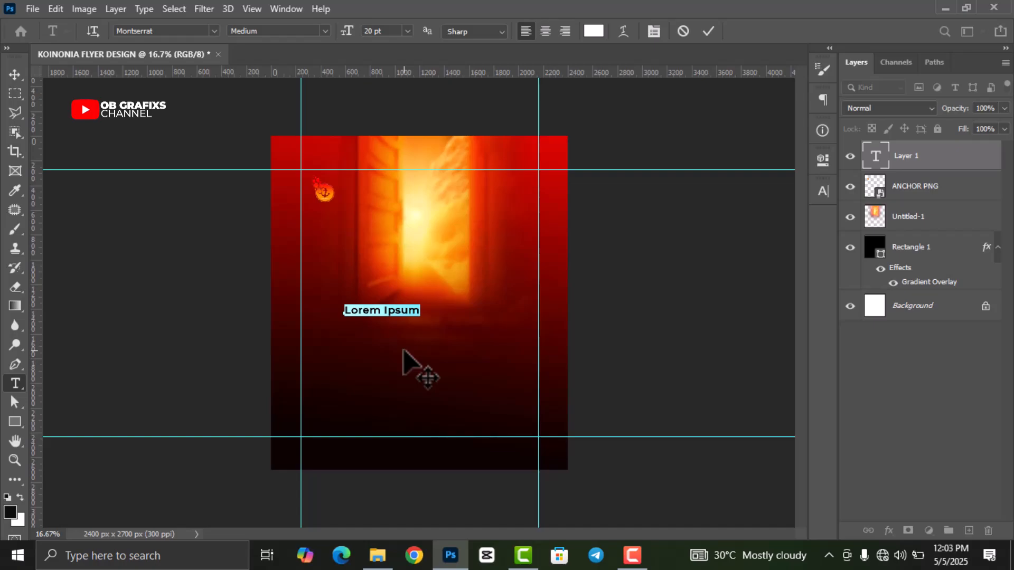
key(Right)
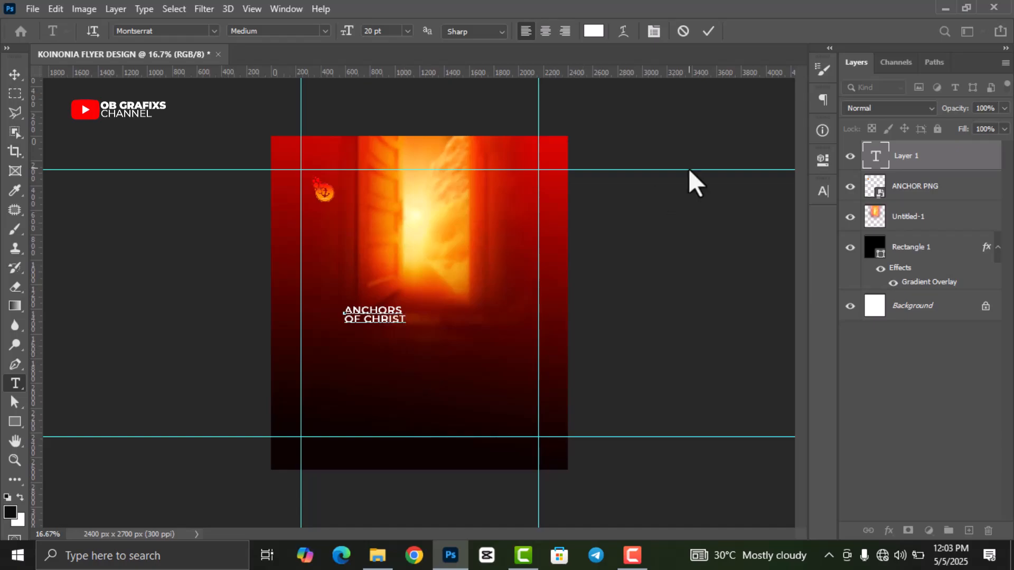
click(708, 31)
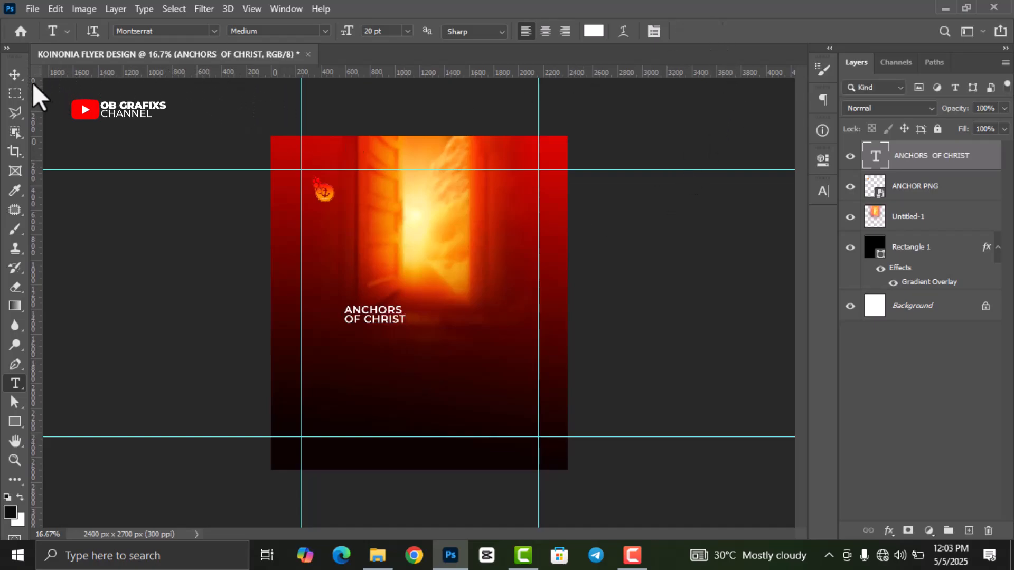
click(15, 75)
drag(384, 320, 341, 215)
key(Down)
key(Down)
key(Down)
key(Left)
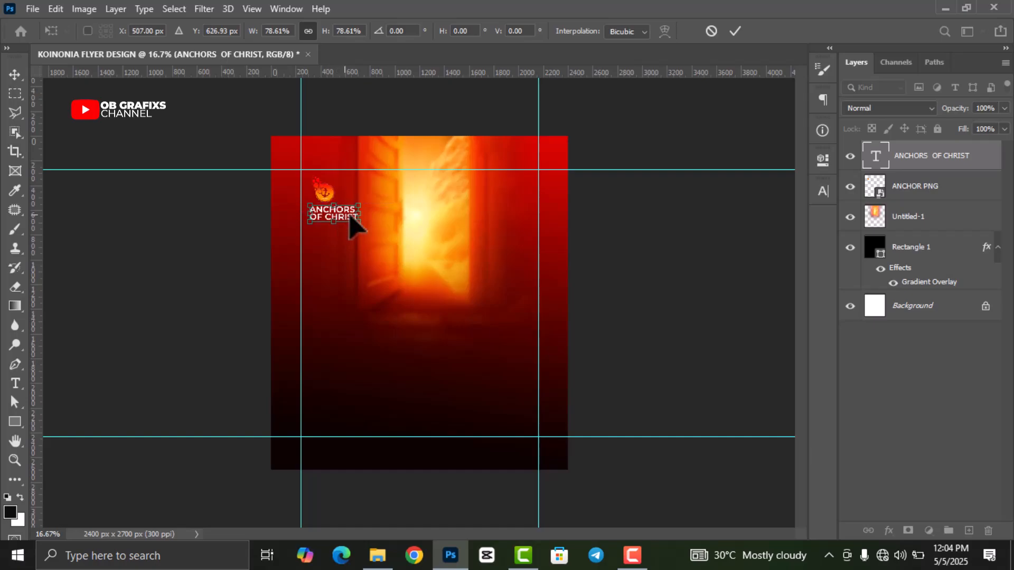
click(735, 31)
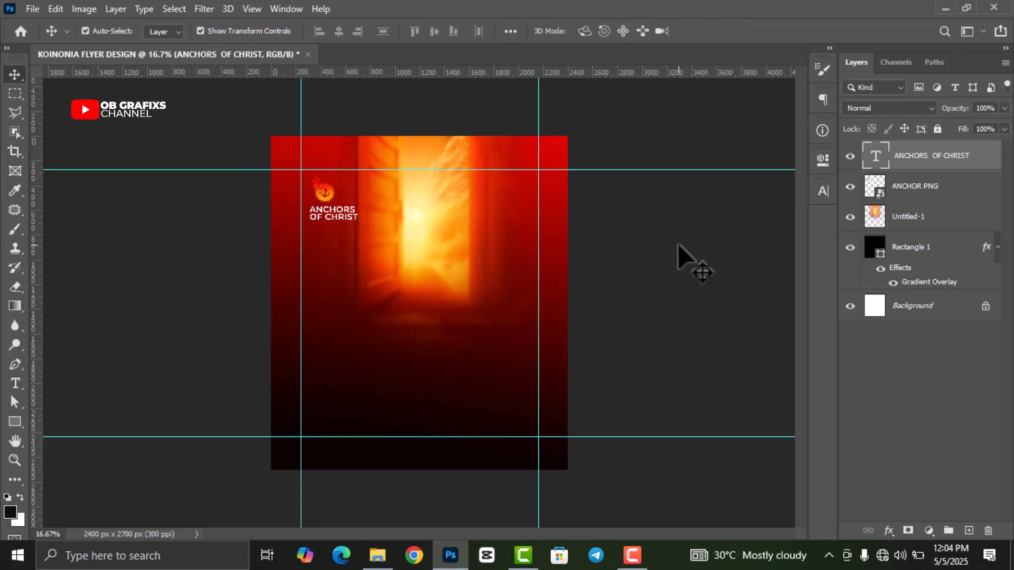
click(680, 257)
click(322, 197)
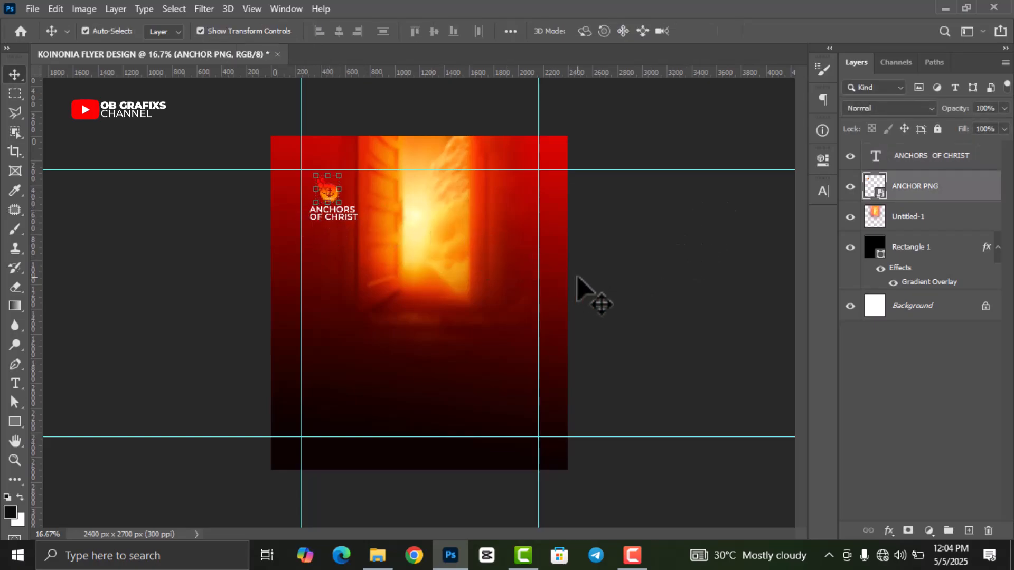
click(627, 280)
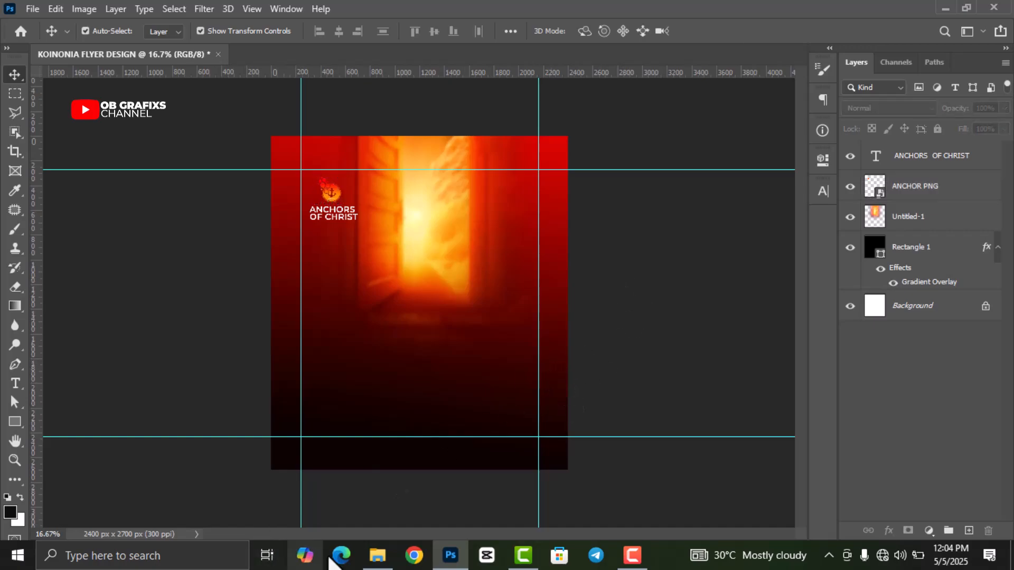
- Bring the IMG_9172 portrait photo from the asset folder into the flyer
click(377, 555)
click(382, 242)
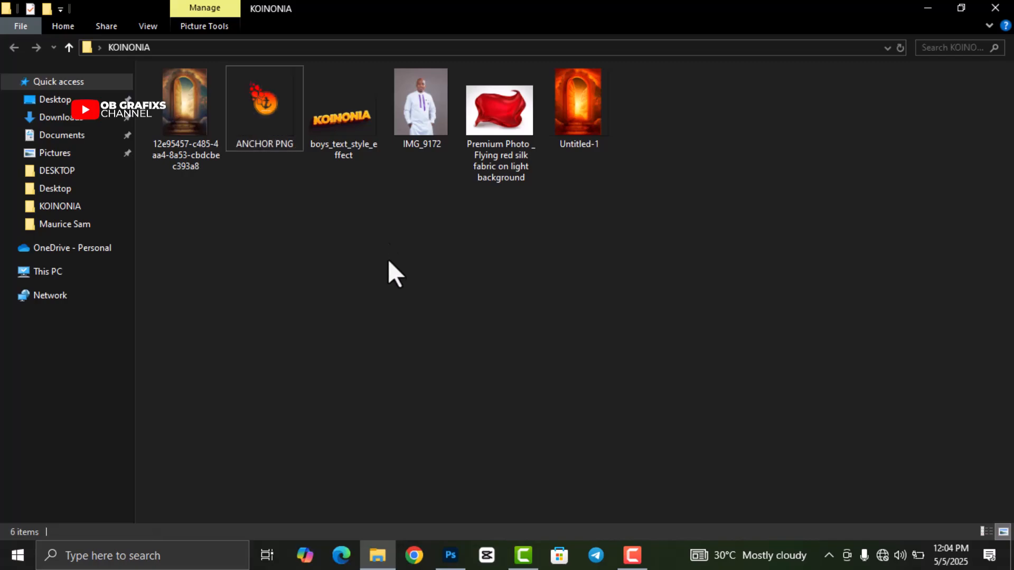
drag(418, 103, 436, 432)
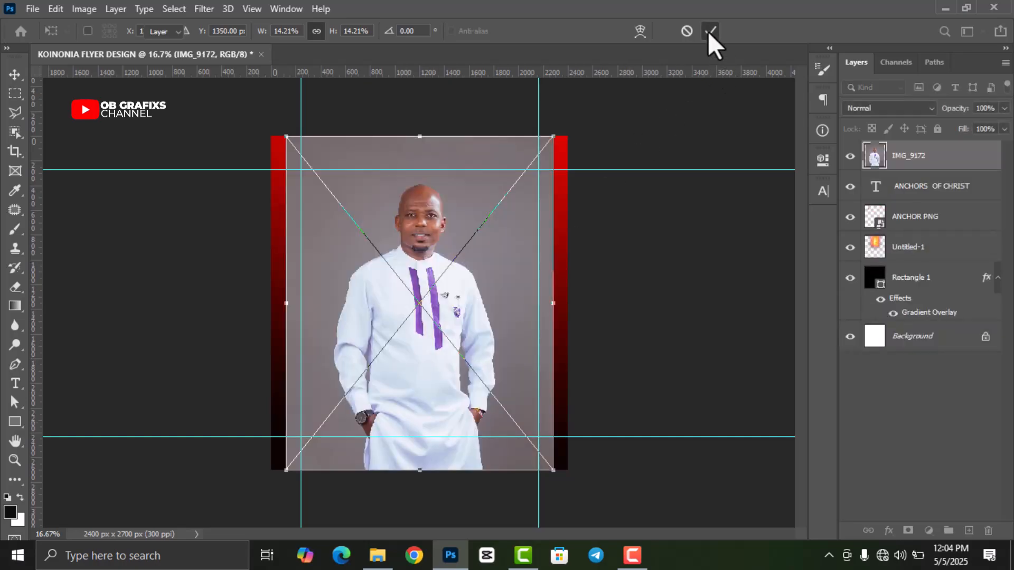
- Commit the IMG_9172 placement and rasterize its layer
click(710, 31)
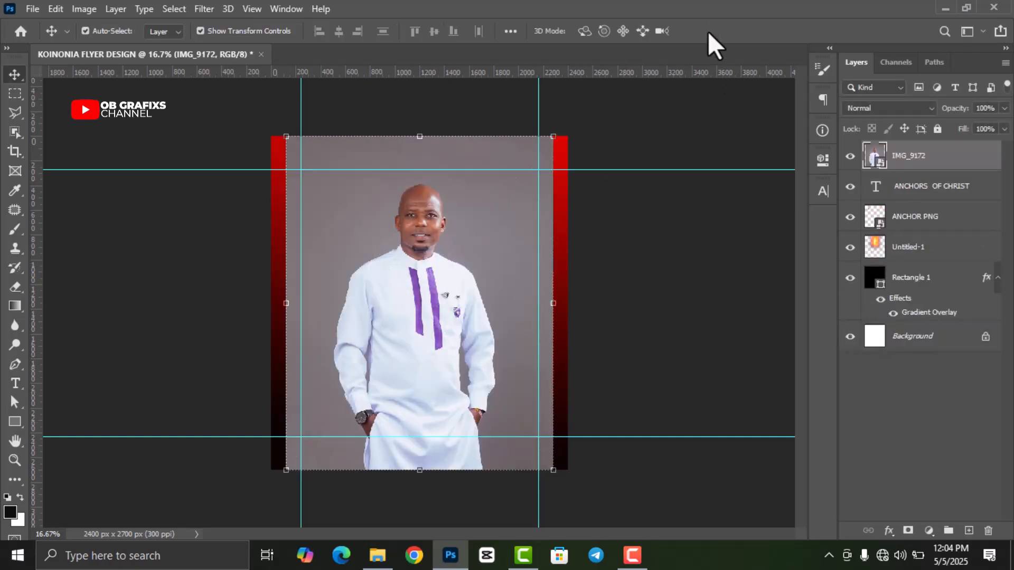
right_click(910, 157)
click(790, 281)
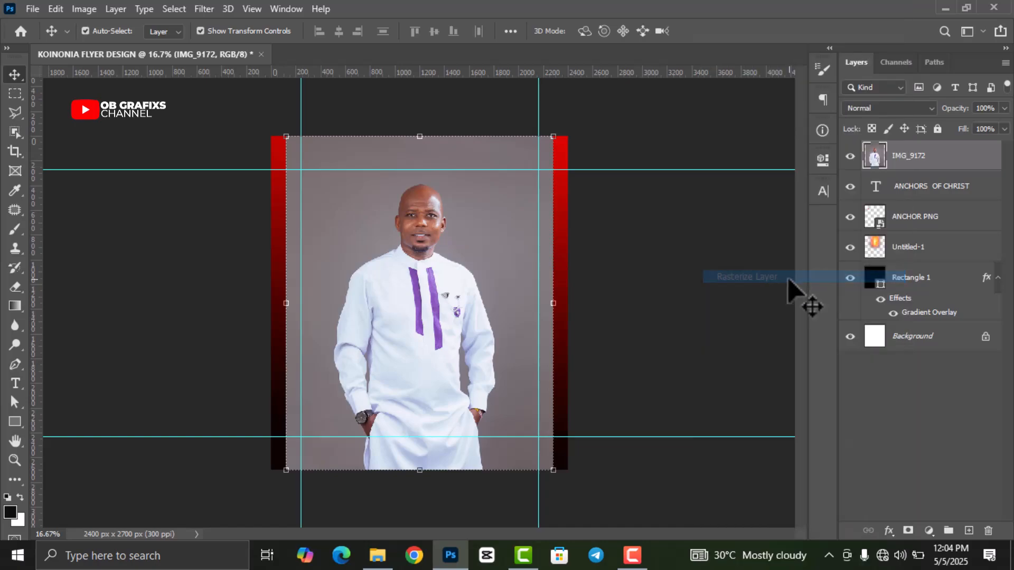
- Select Subject, copy the man to Layer 1 with Ctrl+J, and hide IMG_9172
click(184, 10)
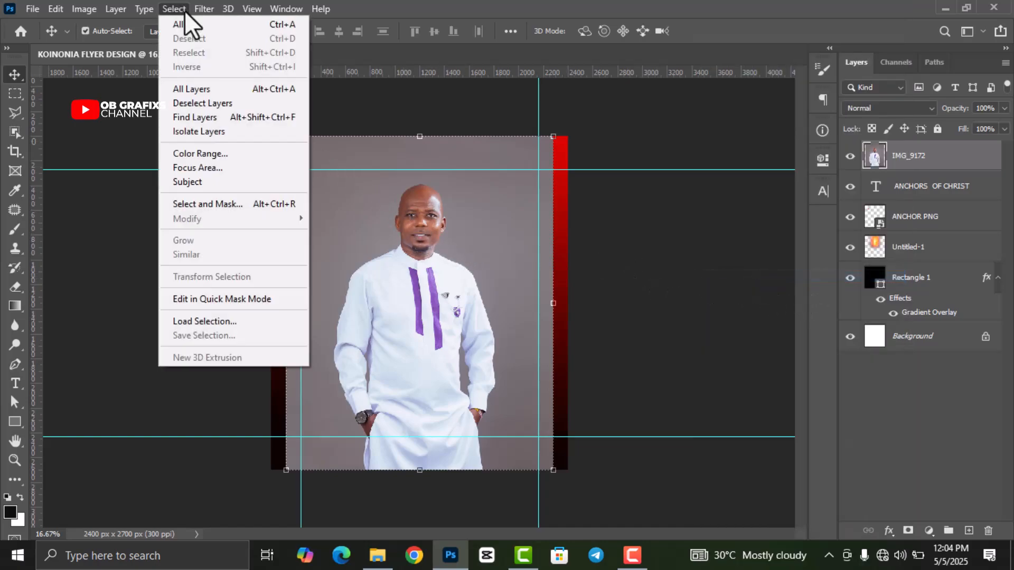
click(198, 180)
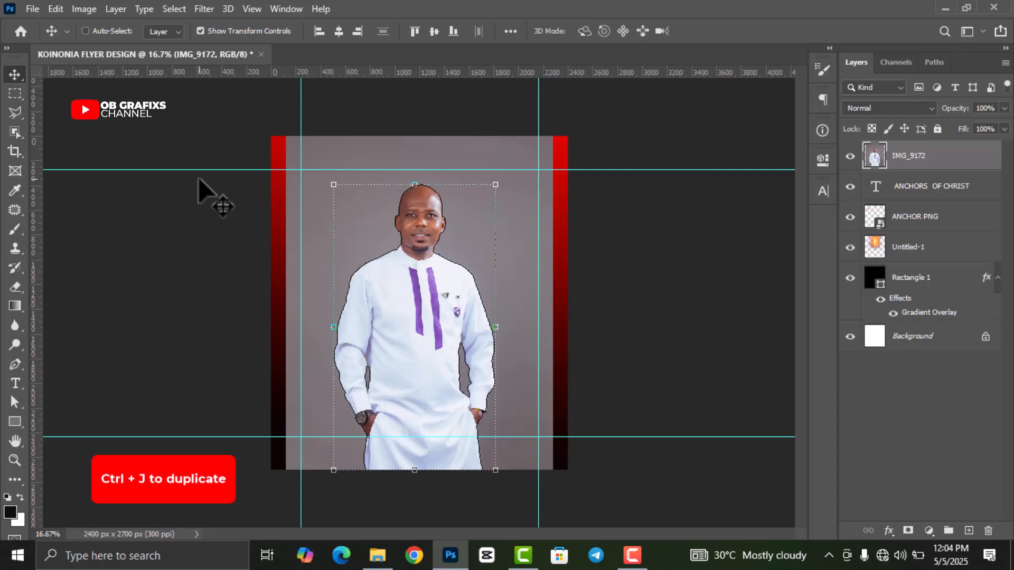
key(ctrl+j)
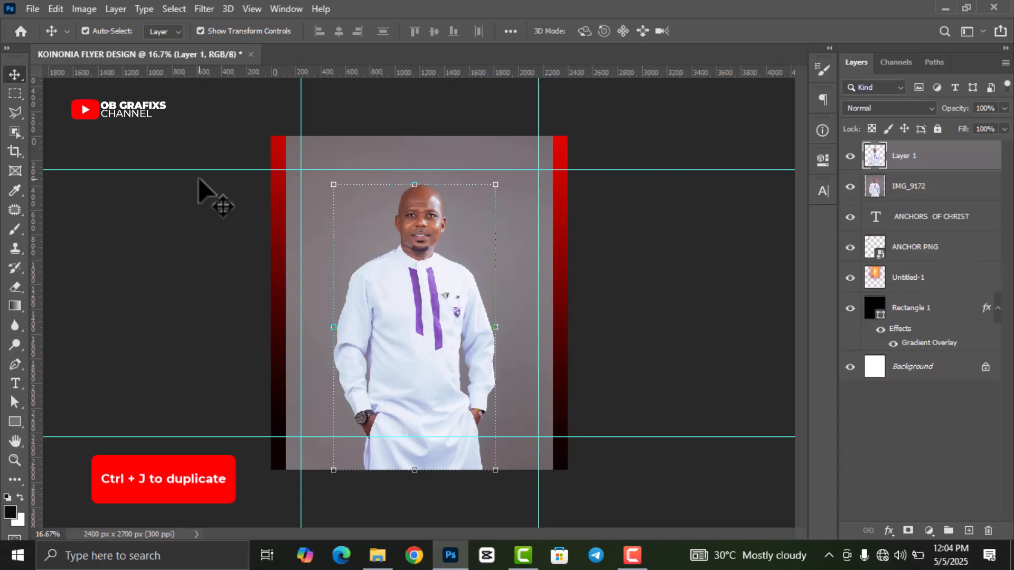
click(850, 186)
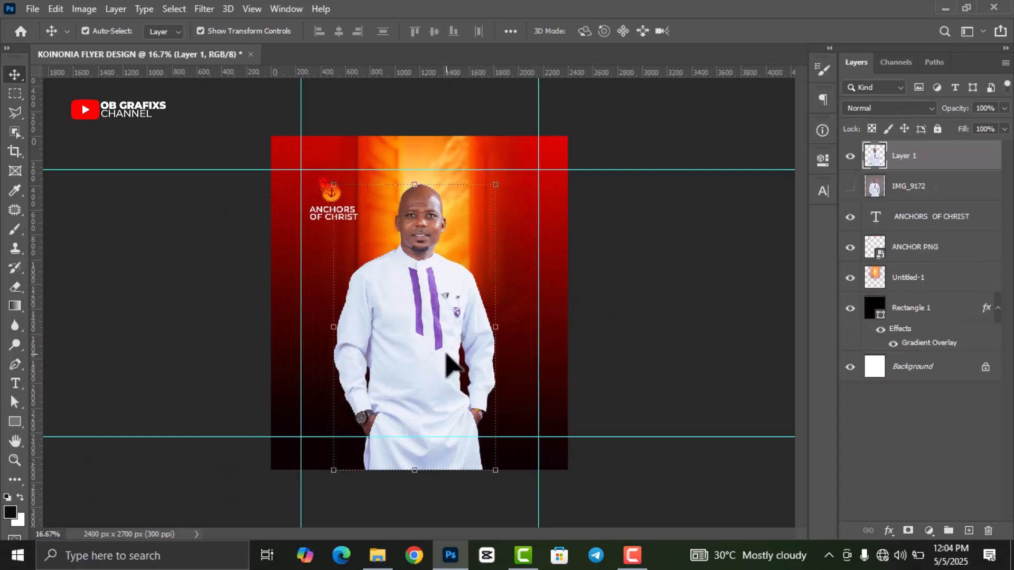
- Erase the man's lower robe with the Eraser so it fades into the dark background
right_click(12, 291)
click(55, 287)
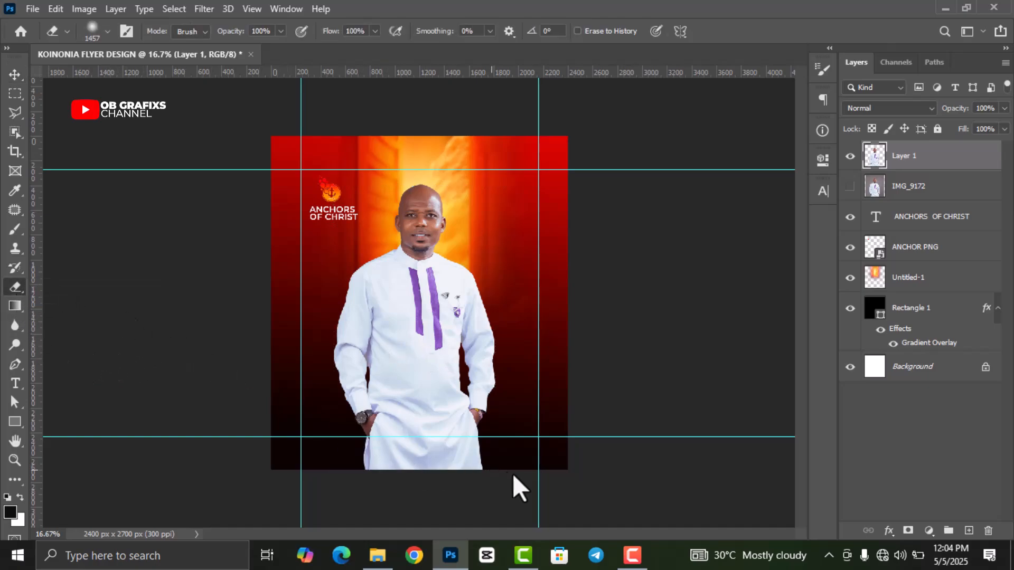
mouse_move(404, 471)
mouse_down()
mouse_move(492, 480)
mouse_move(349, 463)
mouse_move(440, 473)
mouse_move(354, 459)
mouse_move(479, 456)
mouse_move(366, 440)
mouse_move(497, 455)
mouse_move(315, 435)
mouse_move(487, 443)
mouse_move(323, 426)
mouse_move(506, 440)
mouse_up()
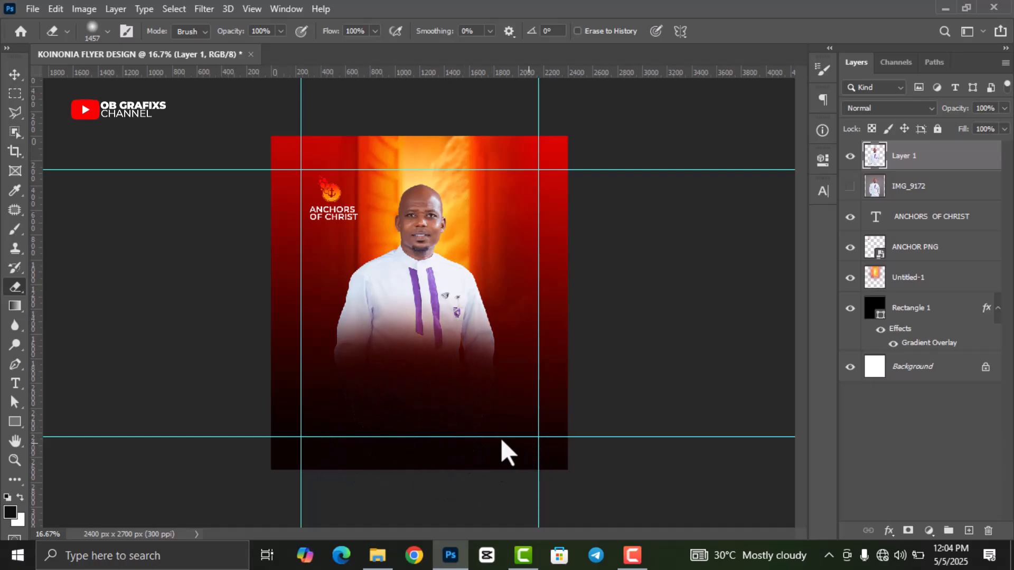
- Free Transform Layer 1 to 96.57% and move the man slightly up and right
click(15, 74)
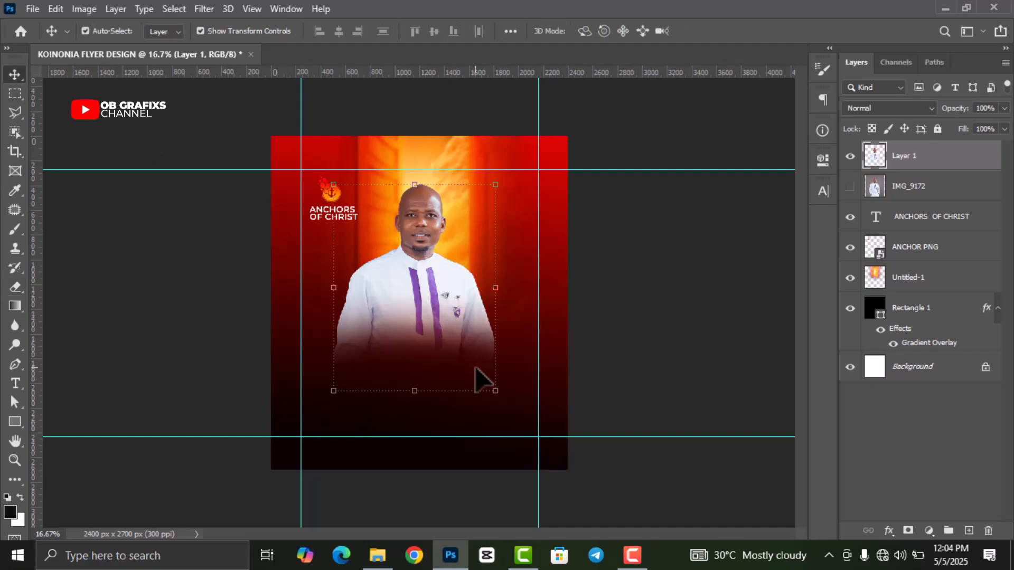
drag(497, 392, 490, 385)
drag(417, 328, 423, 311)
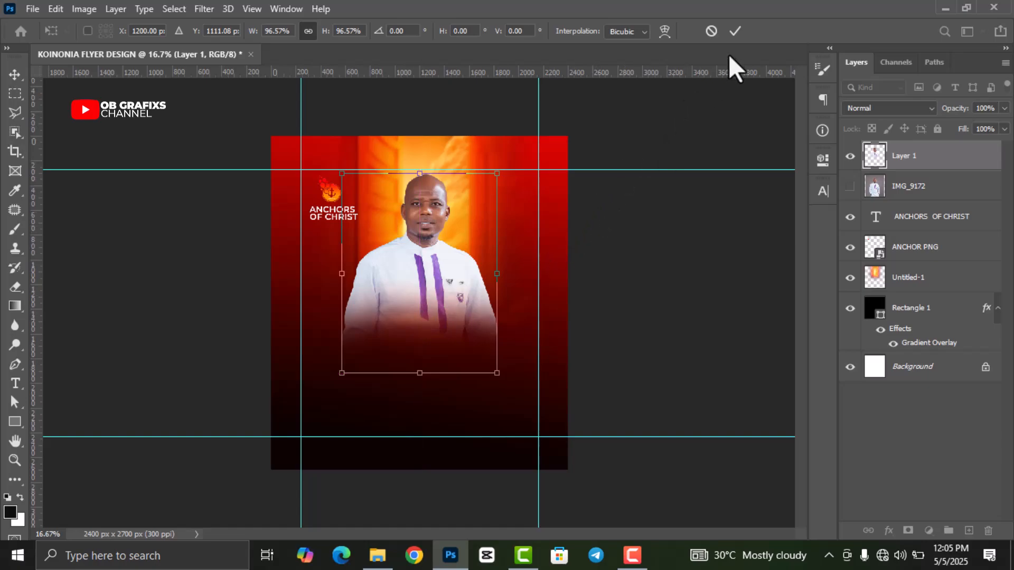
click(736, 31)
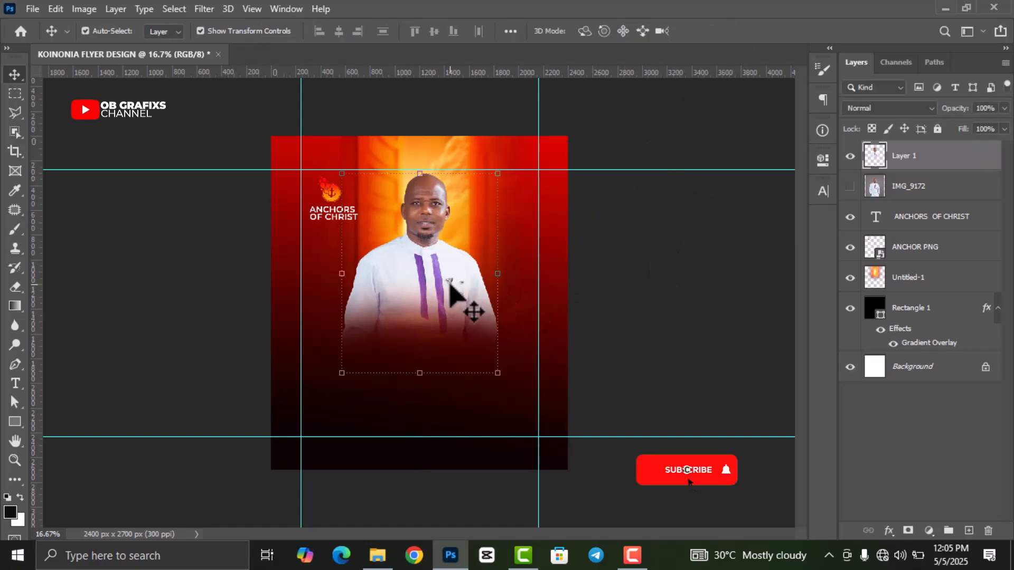
- Drag the boys_text_style_effect KOINONIA lettering file from the project folder into the flyer
click(14, 287)
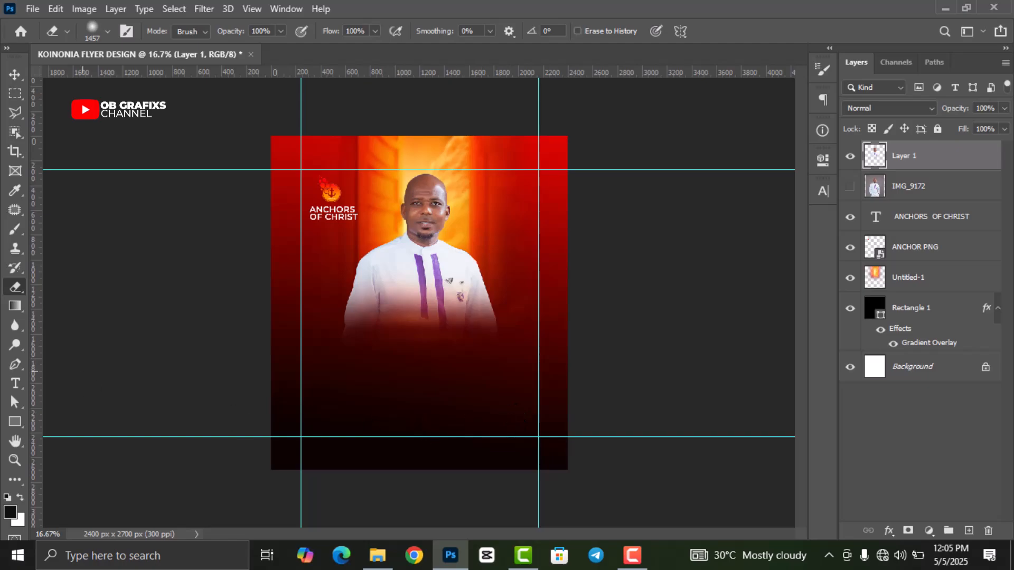
click(15, 74)
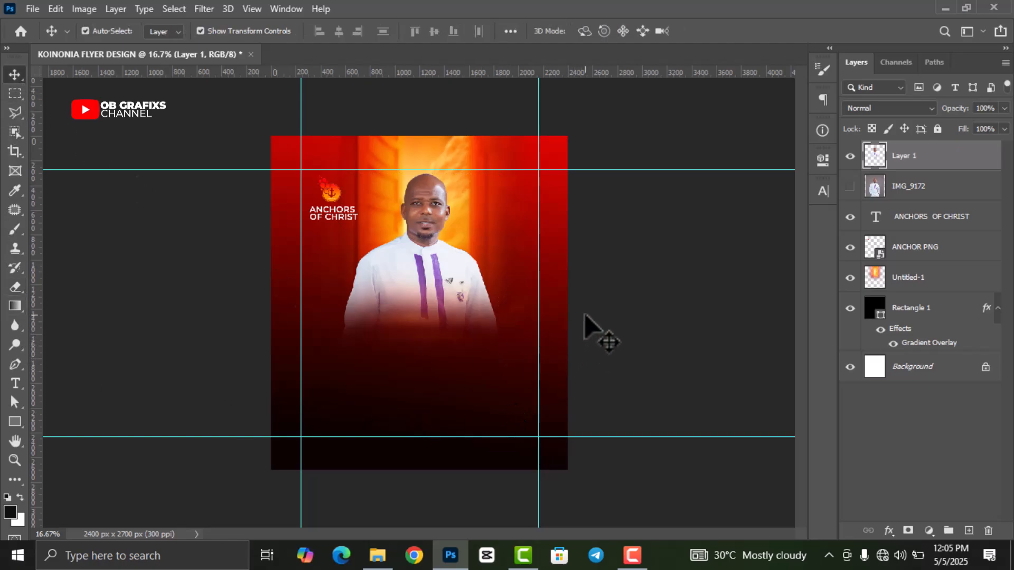
click(379, 555)
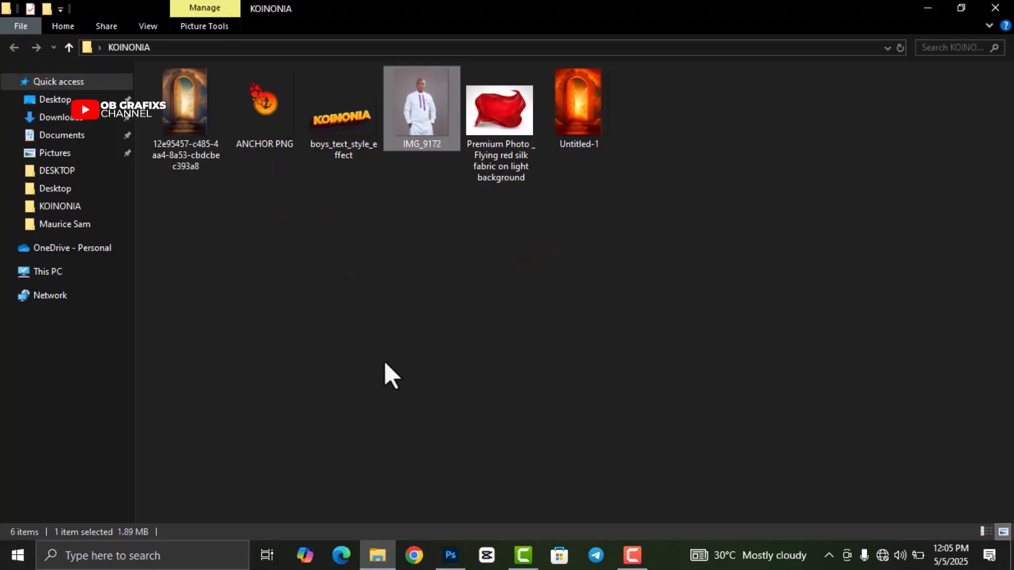
drag(342, 127, 422, 403)
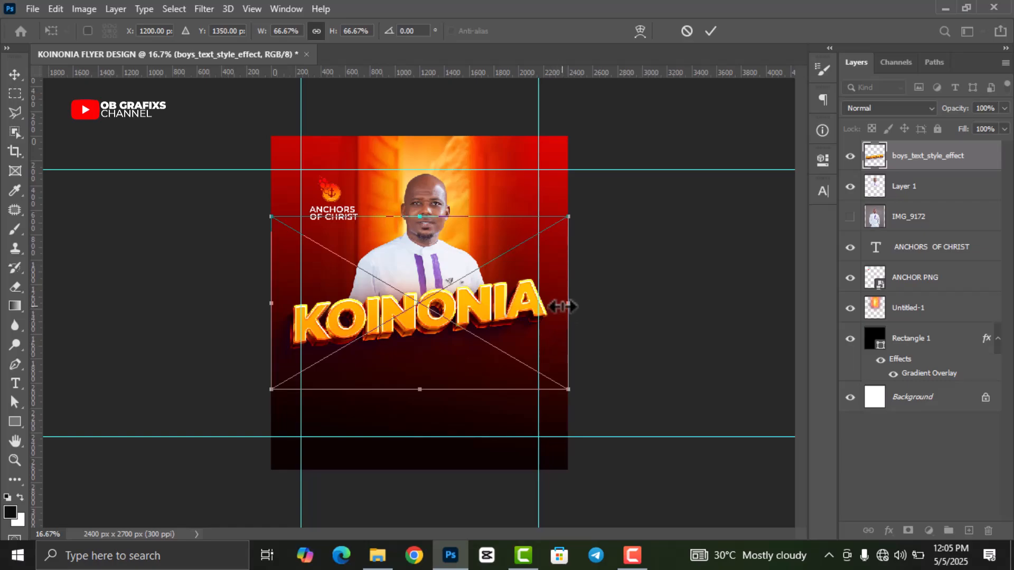
- Scale the KOINONIA lettering to 53.67% across the man's waist, then nudge it 40 px right
drag(568, 306, 510, 303)
drag(386, 319, 415, 324)
click(711, 31)
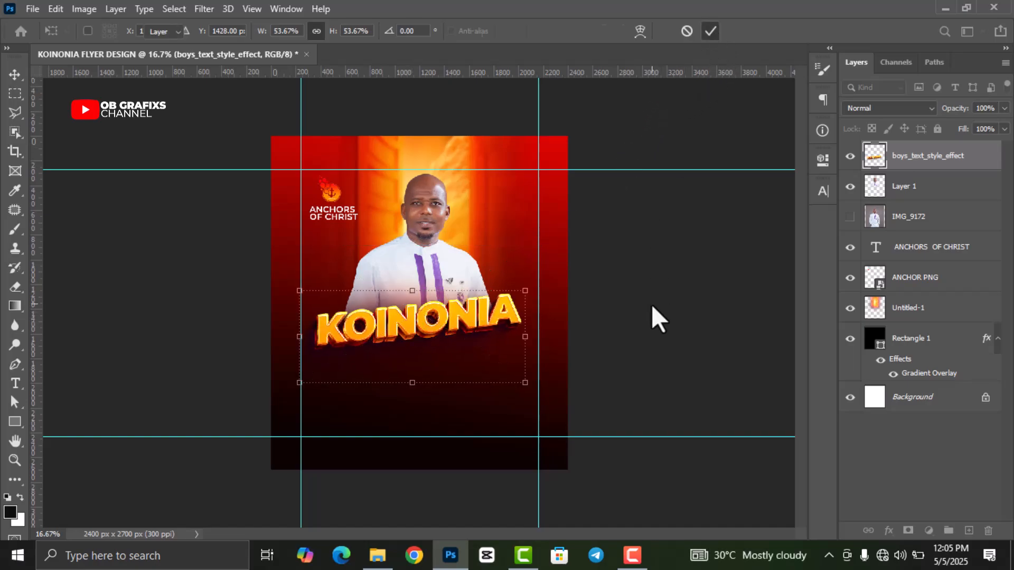
drag(440, 327, 527, 306)
- Drag the Premium Photo red silk fabric image from the project folder into the flyer
click(649, 271)
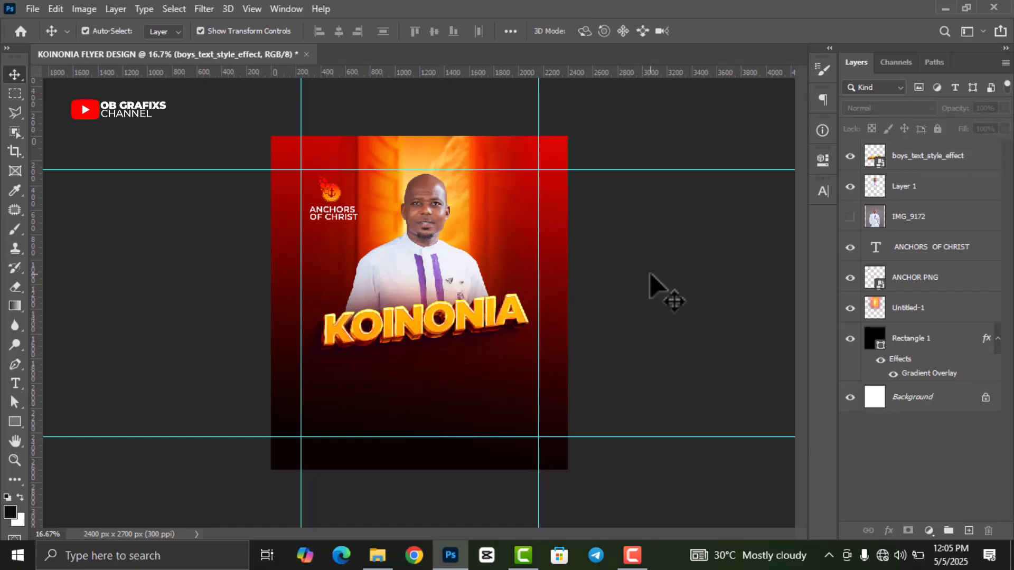
click(378, 555)
drag(502, 198, 423, 312)
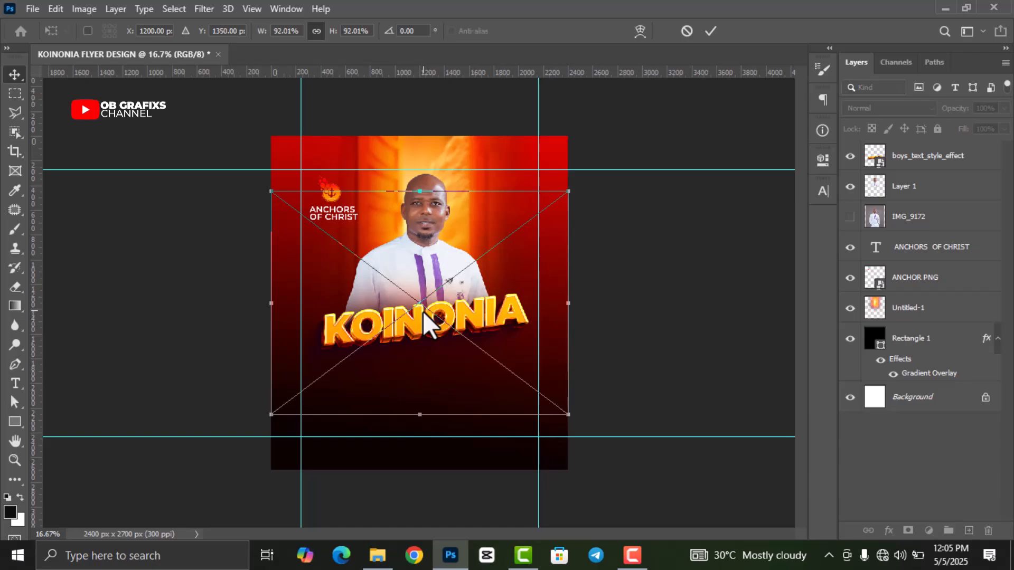
- Commit the fabric photo placement and rasterize the Premium Photo layer
click(709, 32)
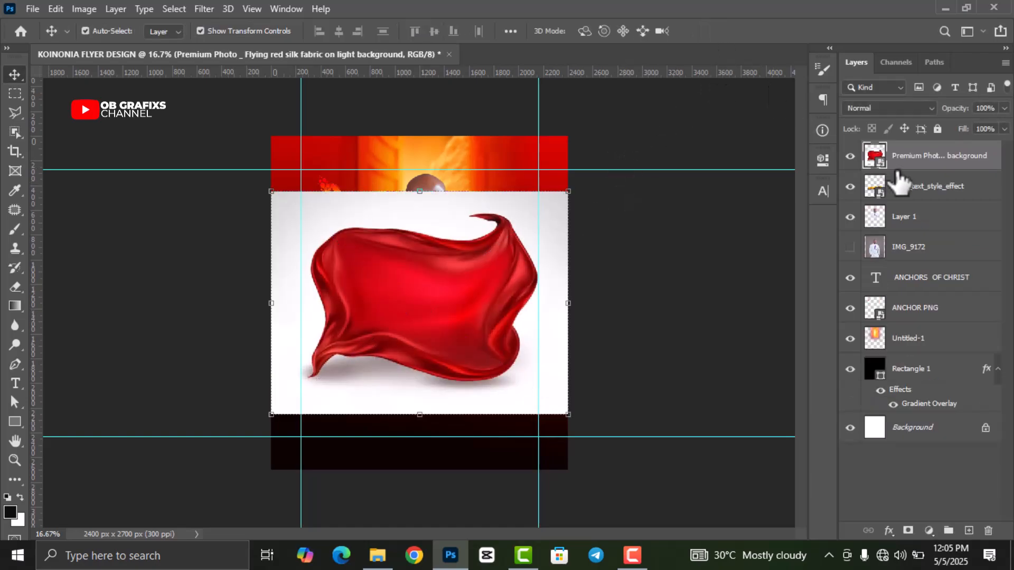
right_click(914, 156)
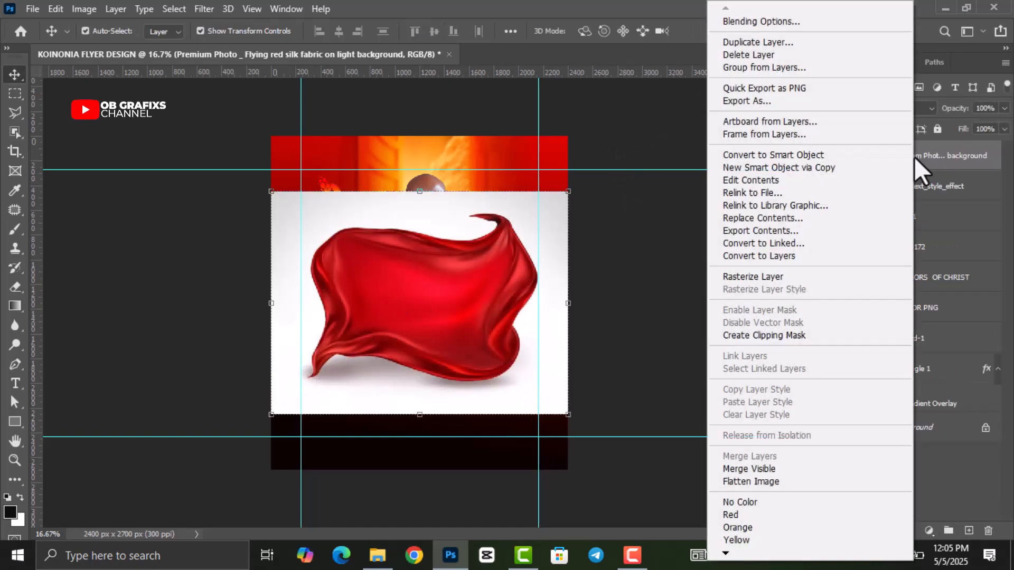
click(784, 277)
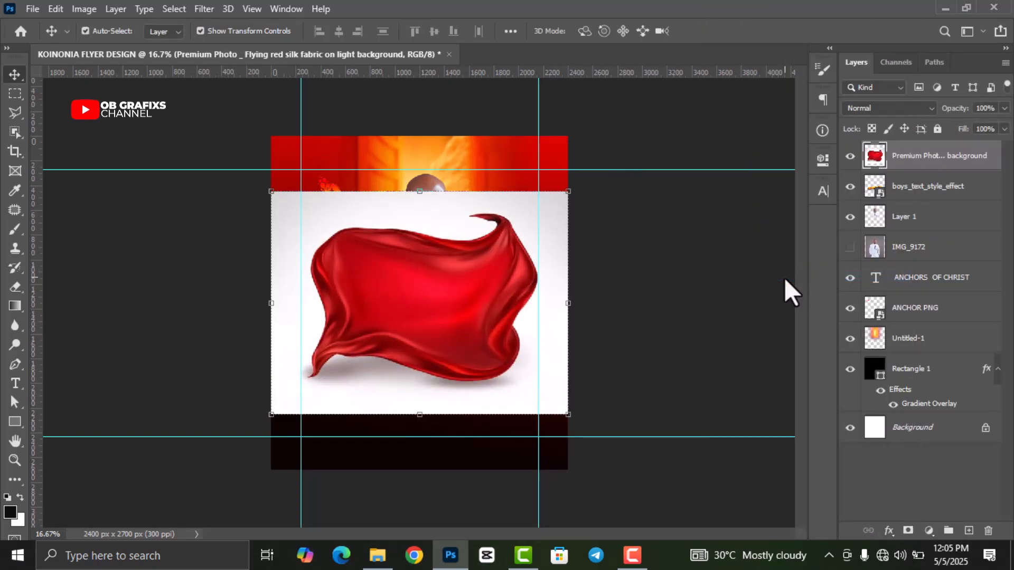
- Cut out the silk with Select > Subject and Ctrl+J, hide the original, and shrink Layer 2 beside the K
click(175, 7)
click(229, 182)
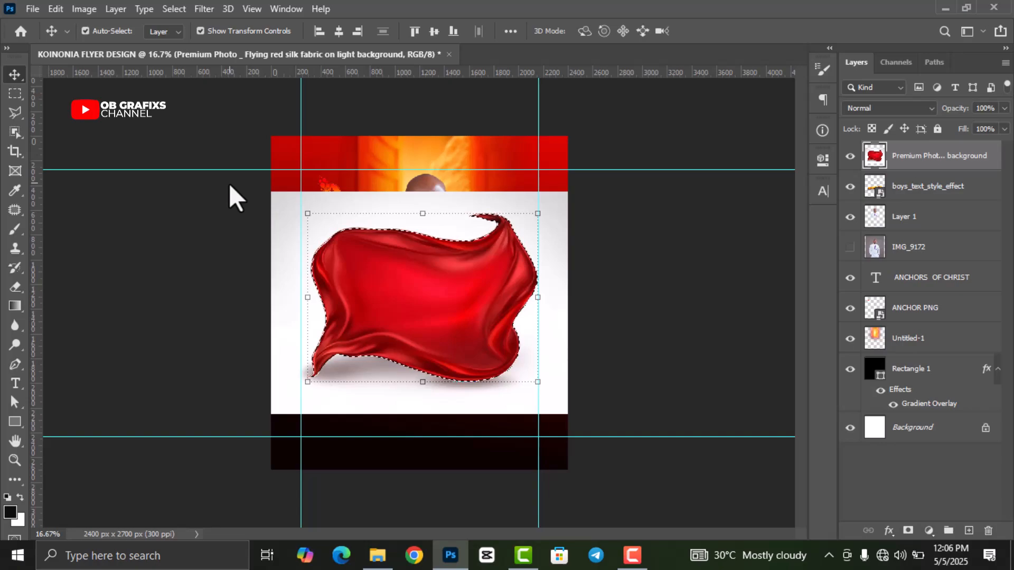
key(ctrl+j)
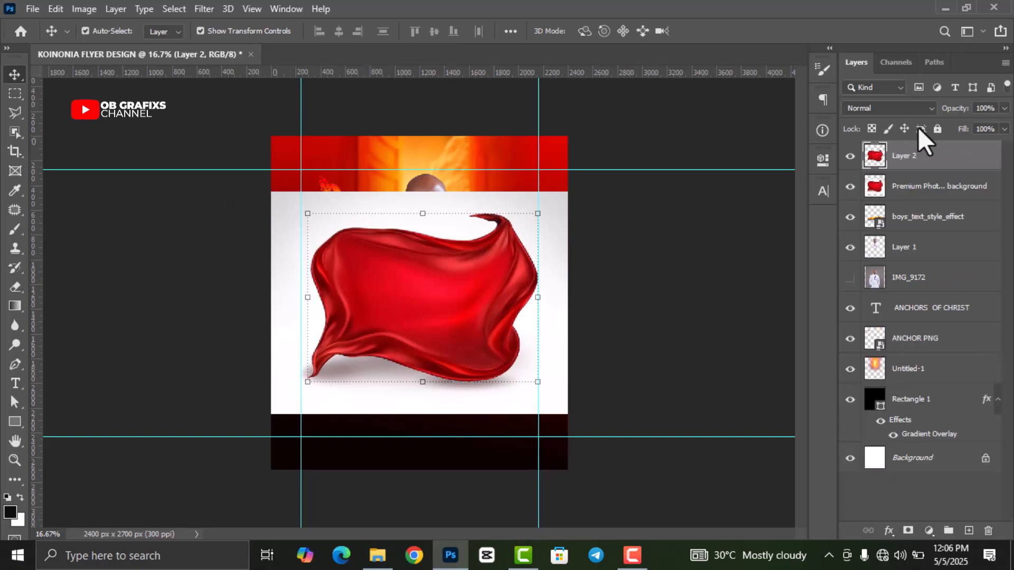
click(850, 186)
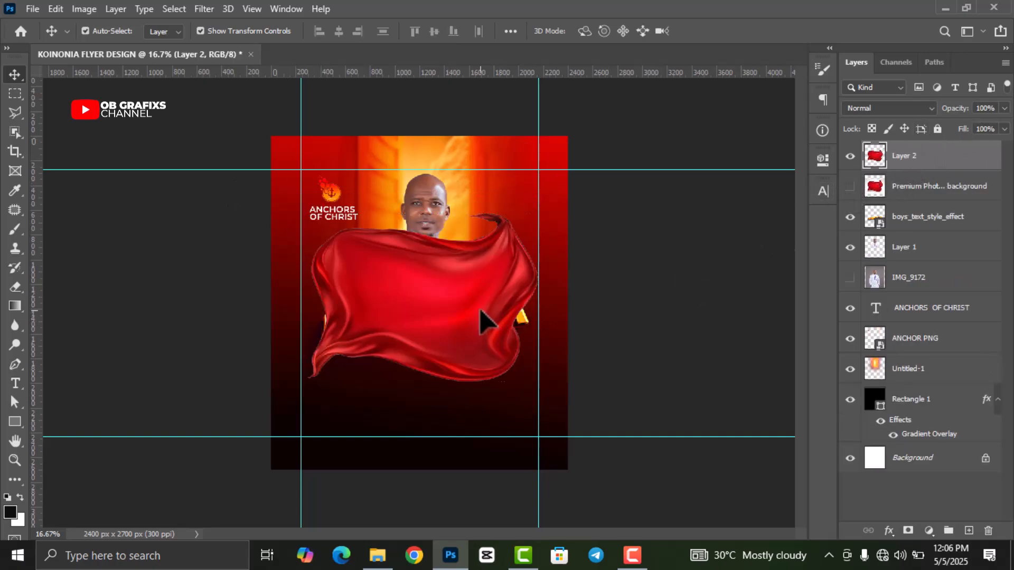
drag(538, 381, 368, 285)
click(736, 31)
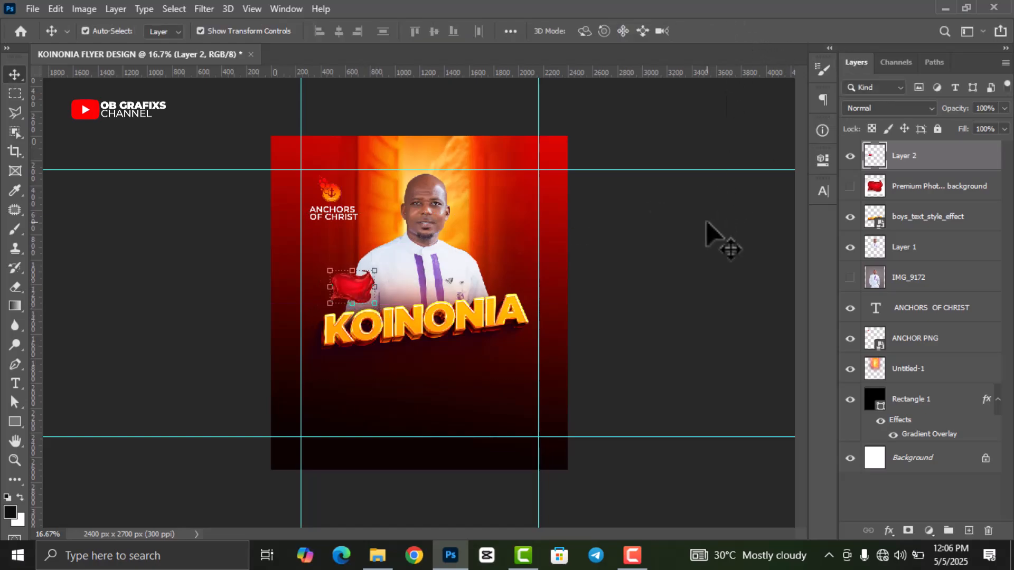
click(707, 222)
- Delete the unused fabric photo layer and the hidden IMG_9172 portrait layer
click(937, 192)
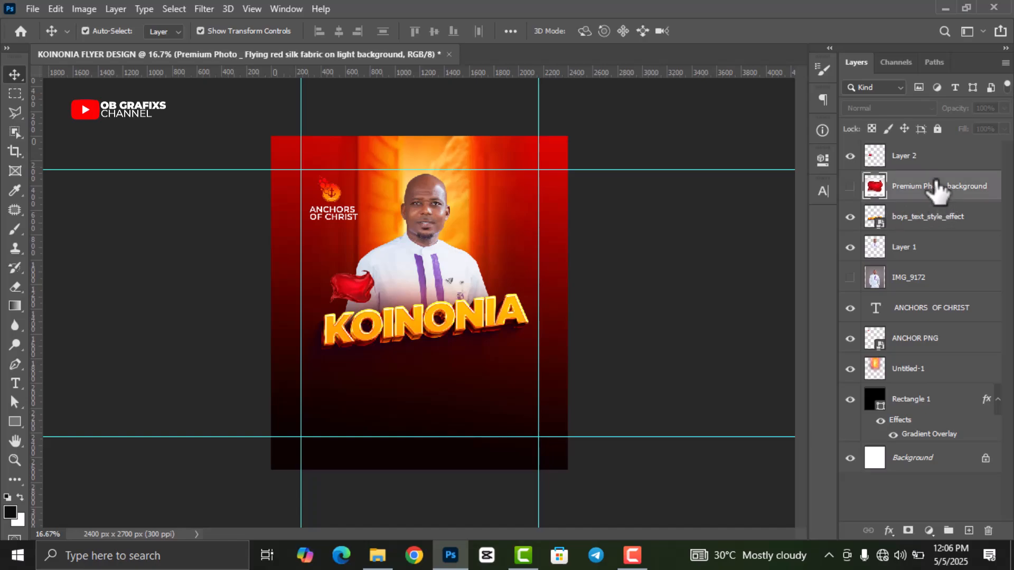
drag(937, 189, 988, 531)
drag(949, 248, 988, 530)
click(578, 312)
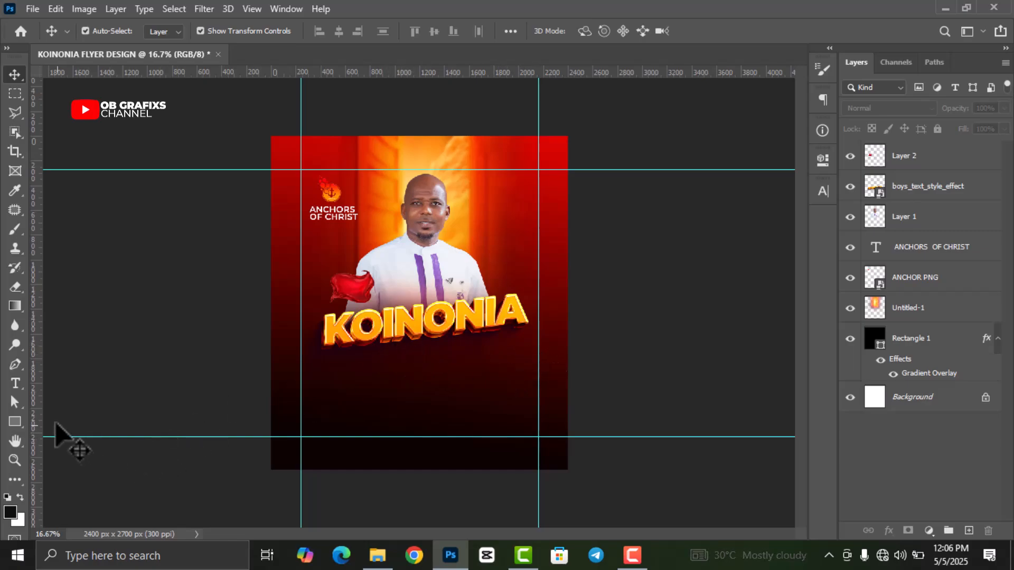
- Draw a small rectangle to the right of the man's head with the Rectangle tool
click(15, 421)
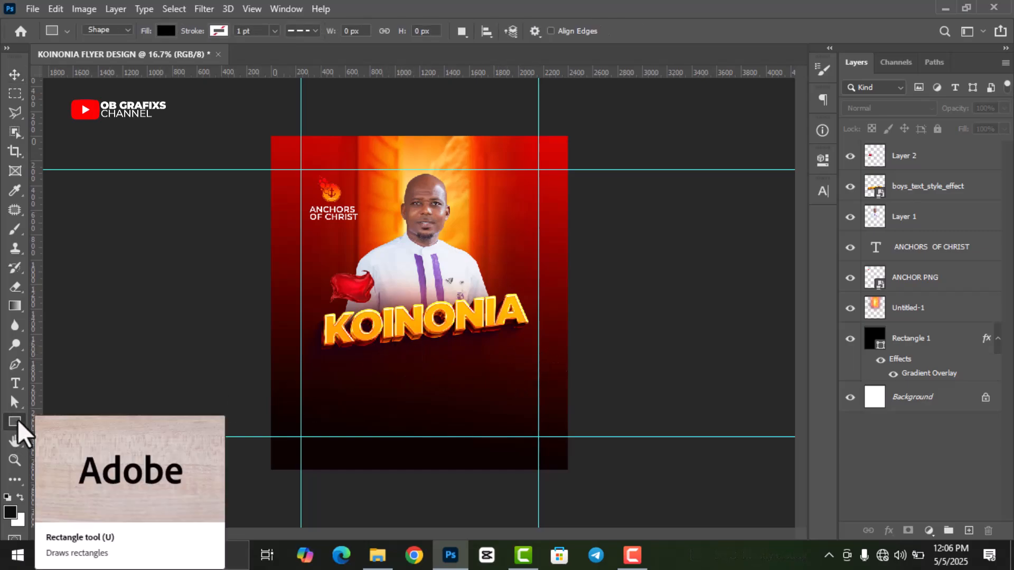
right_click(18, 422)
click(75, 422)
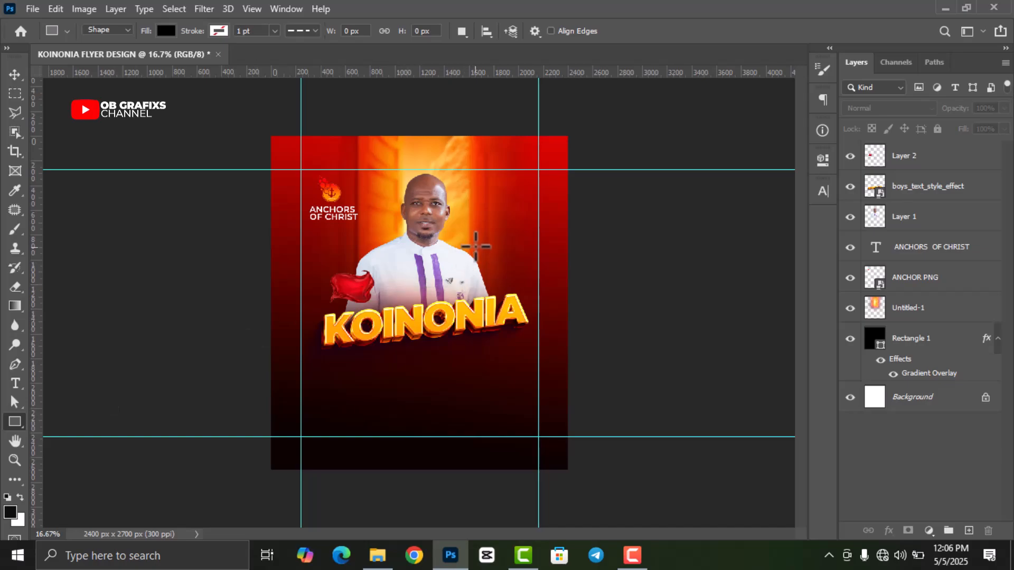
drag(486, 188, 522, 227)
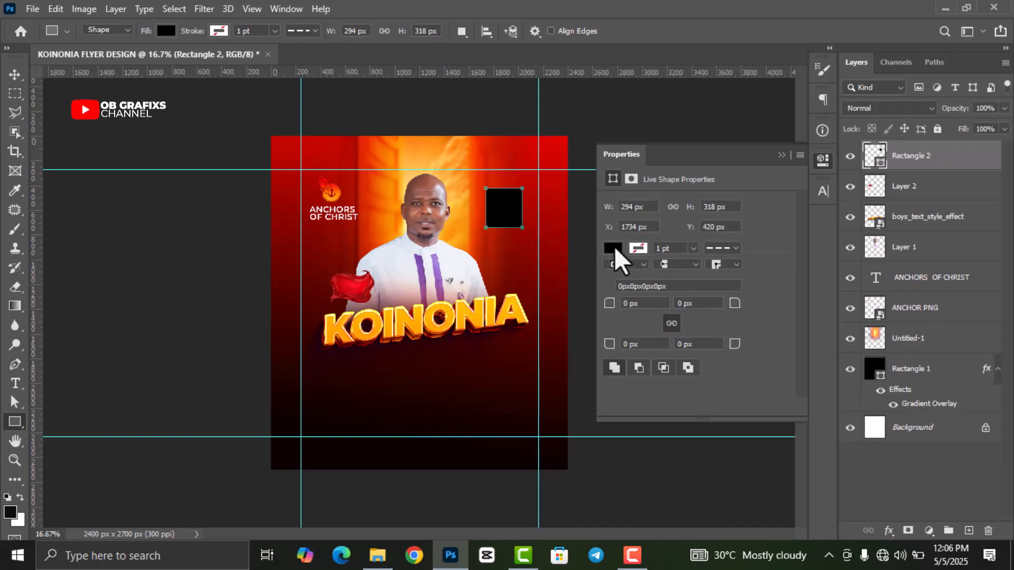
- Give the rectangle no fill and a solid white 2 pt stroke
click(613, 249)
click(622, 277)
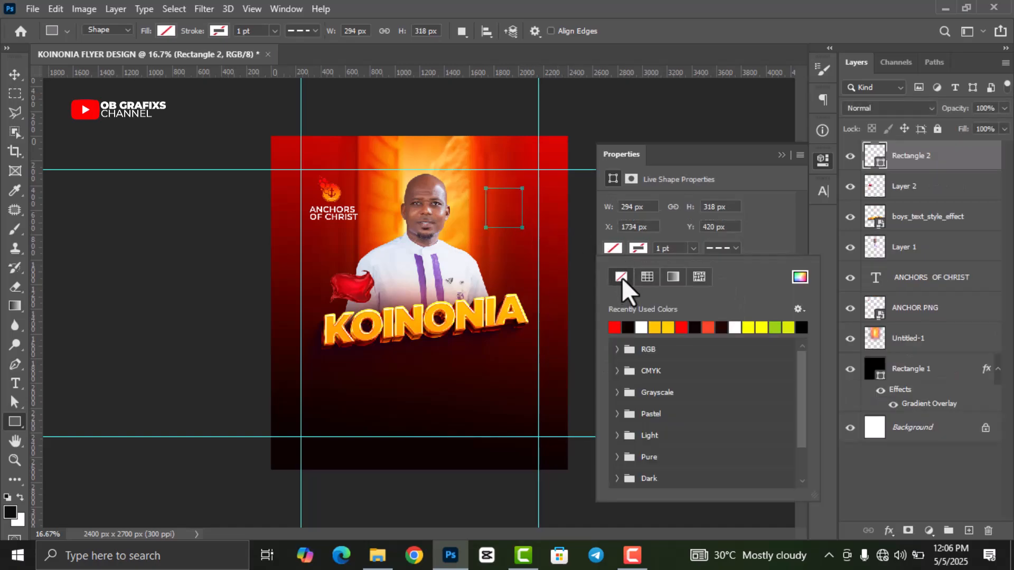
click(638, 247)
click(641, 327)
click(711, 251)
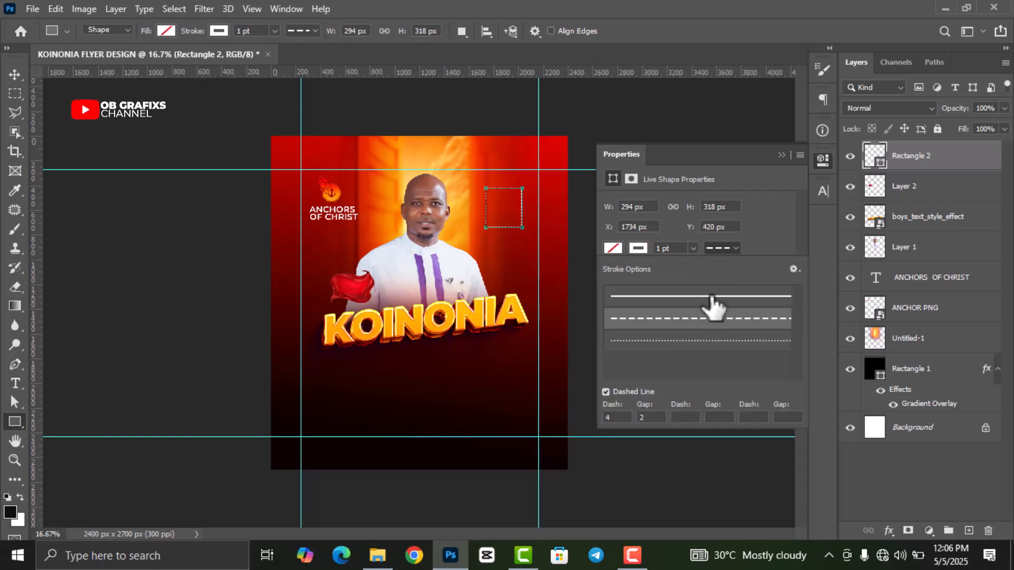
click(693, 288)
drag(674, 251, 647, 250)
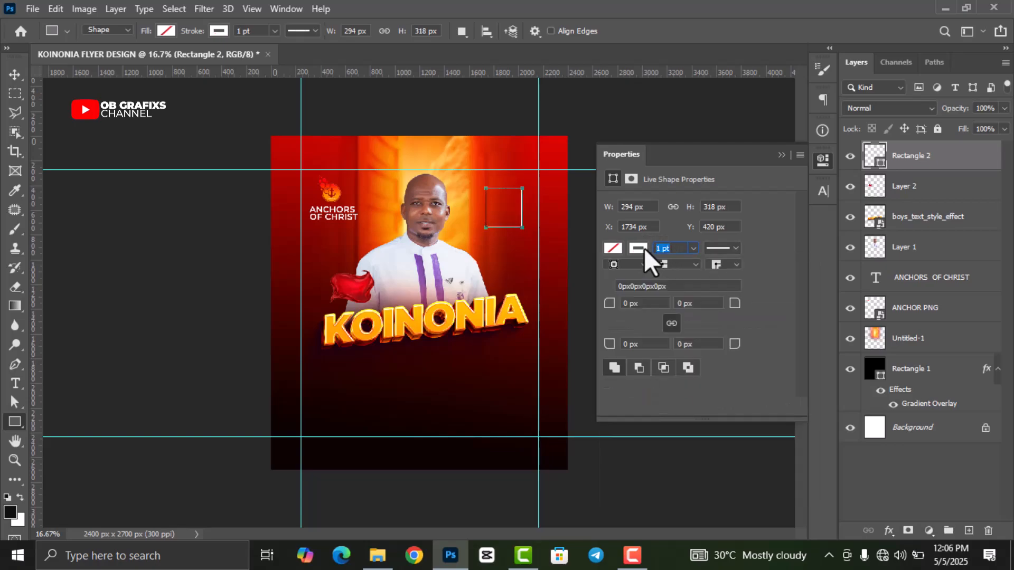
text(2)
key(Return)
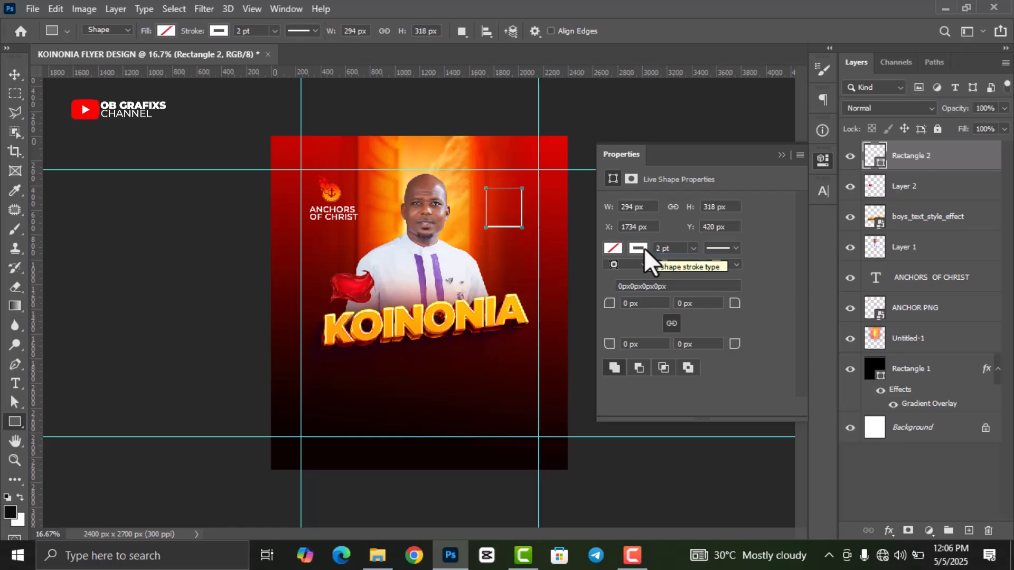
- Round all the frame's corners to 20 px
click(647, 304)
text(20)
key(Return)
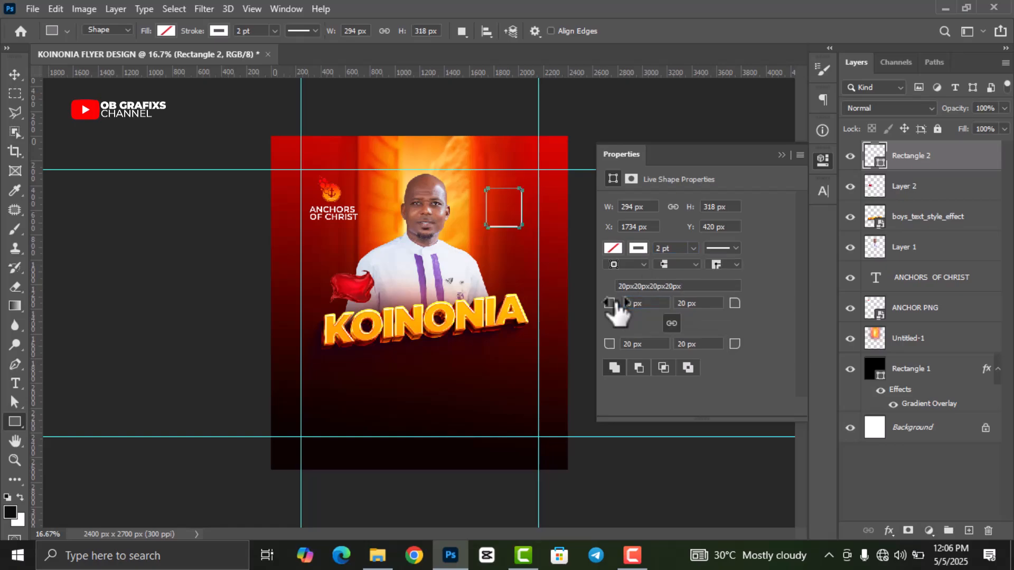
click(821, 162)
- Rasterize the Rectangle 2 layer and marquee-select the left part of the frame
right_click(911, 162)
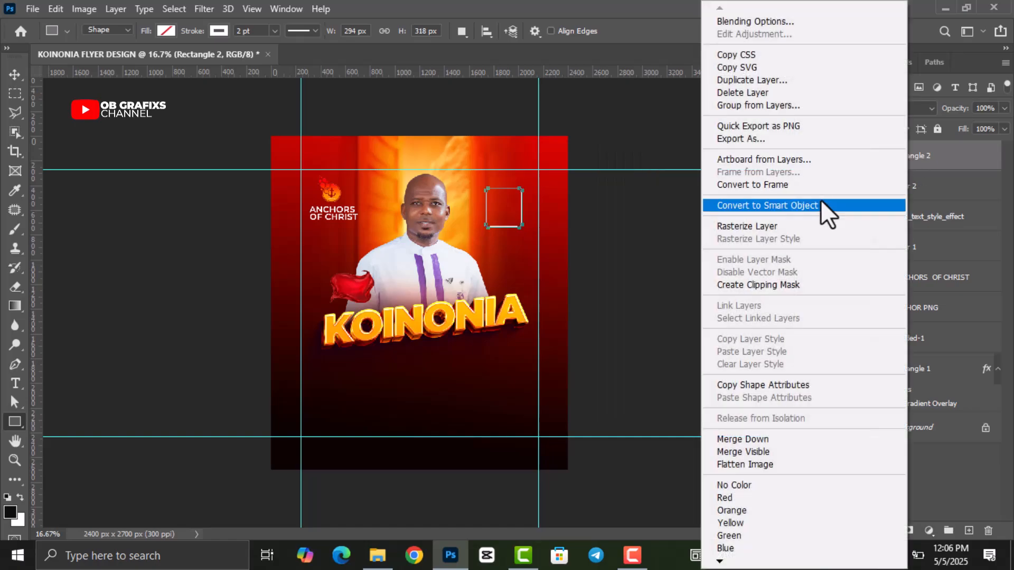
click(765, 227)
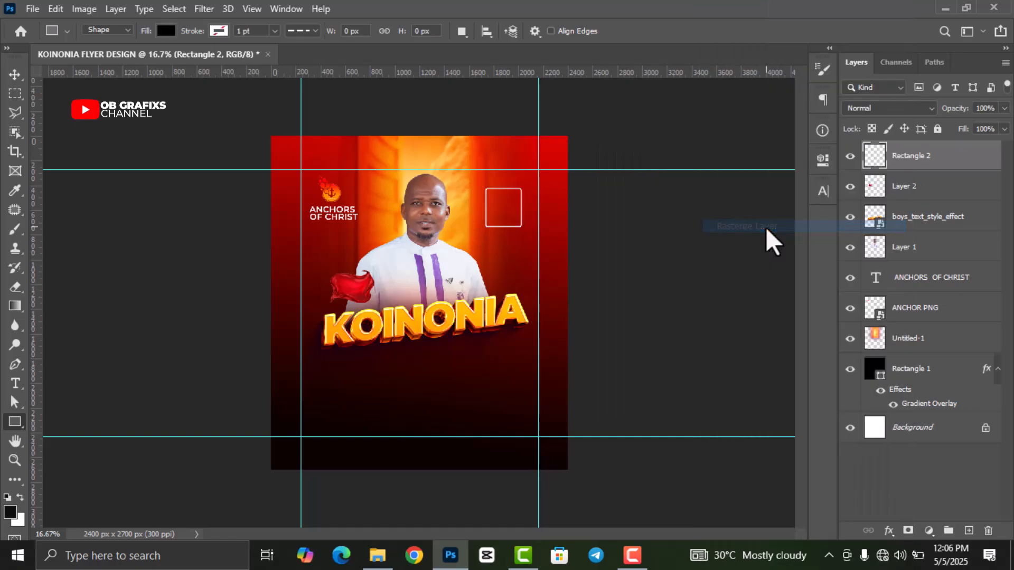
click(14, 74)
click(16, 95)
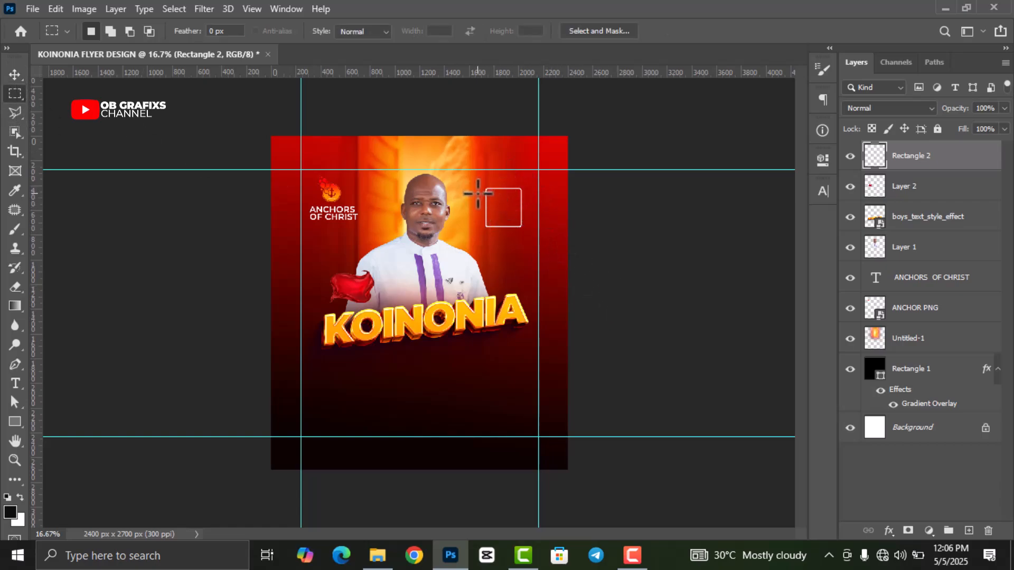
drag(478, 194, 495, 224)
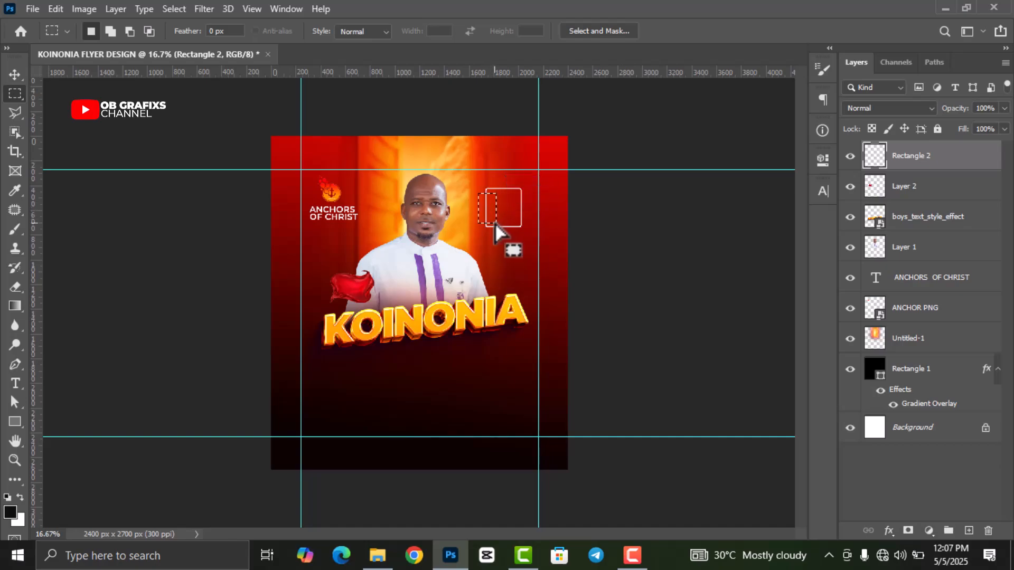
- Drop the selection and nudge Rectangle 2 slightly left and down using Shift+arrow keys, then deselect
right_click(489, 209)
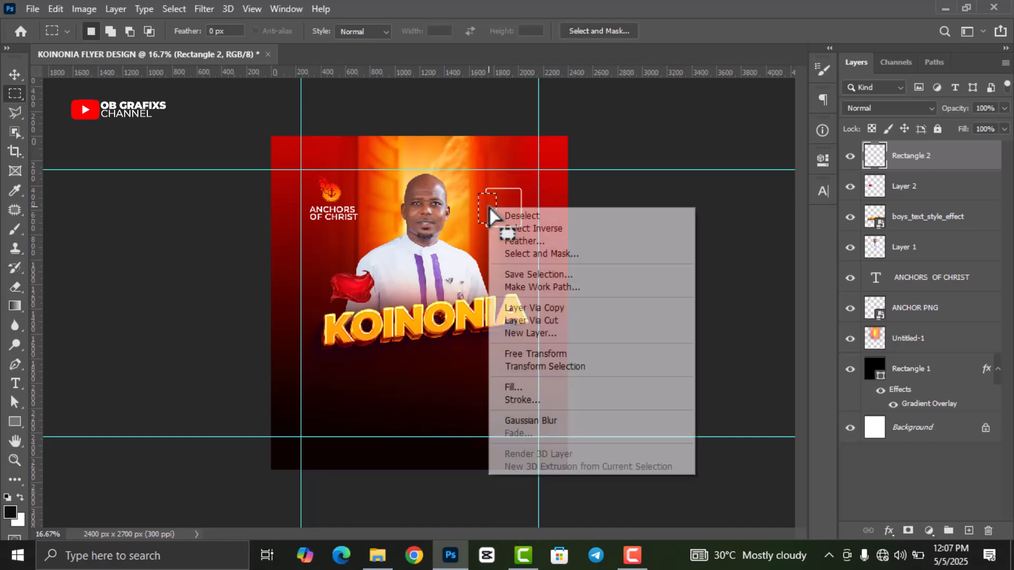
click(517, 217)
key(v)
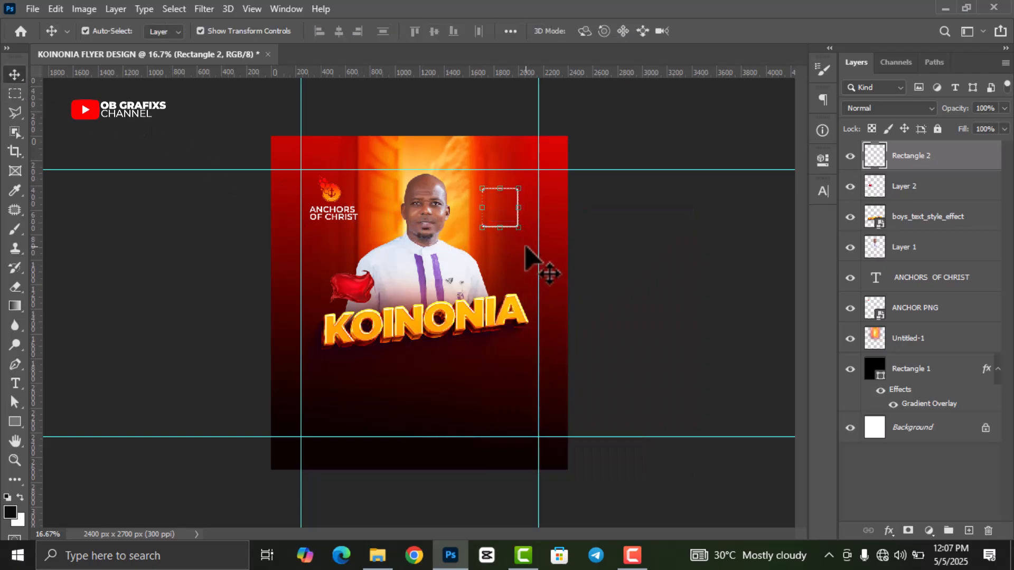
key(shift+Left)
key(shift+Left)
key(shift+Down)
key(shift+Down)
key(shift+Right)
key(shift+Down)
key(shift+Down)
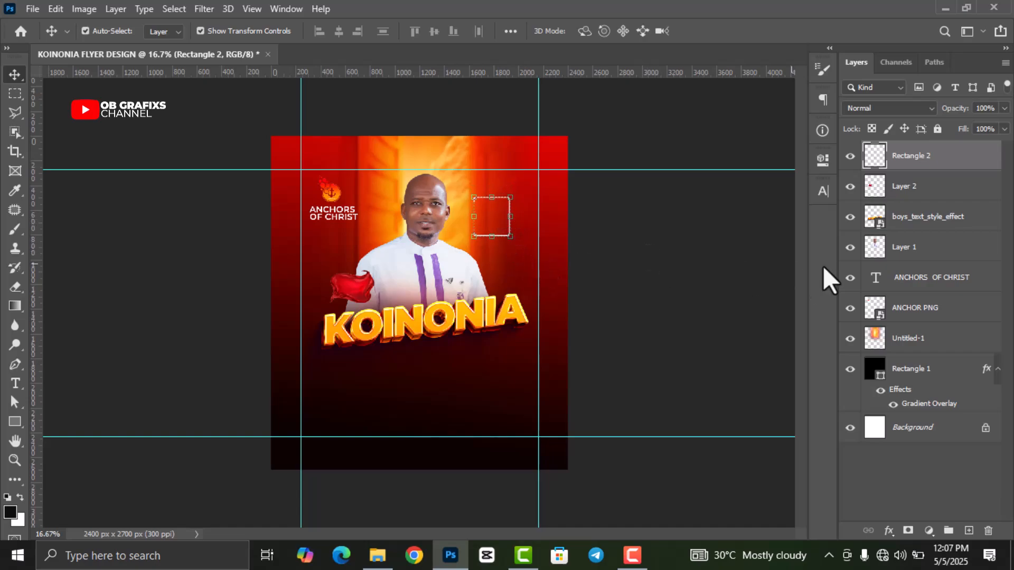
click(704, 269)
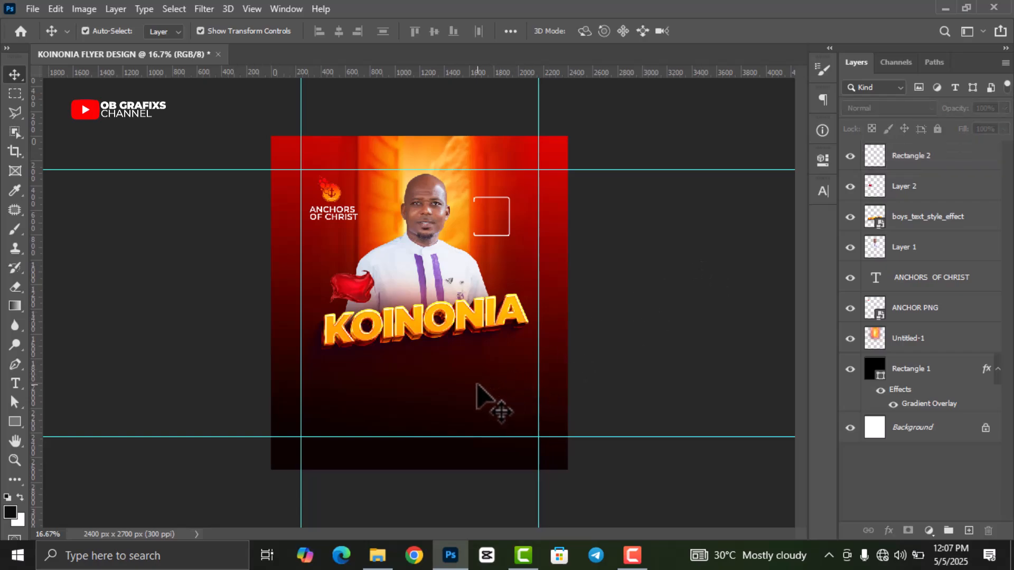
scroll(555, 163, up, 3)
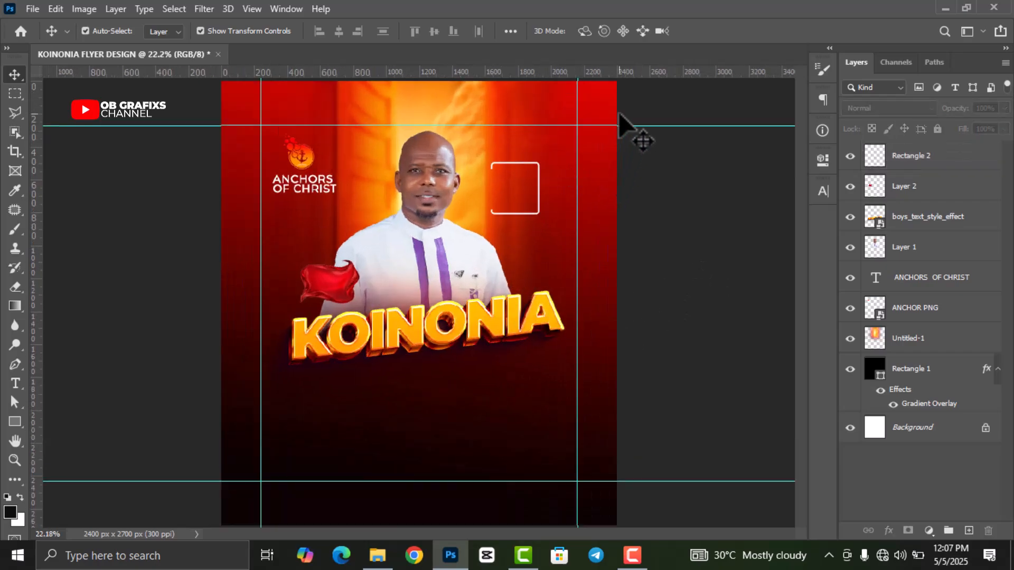
scroll(647, 83, up, 1)
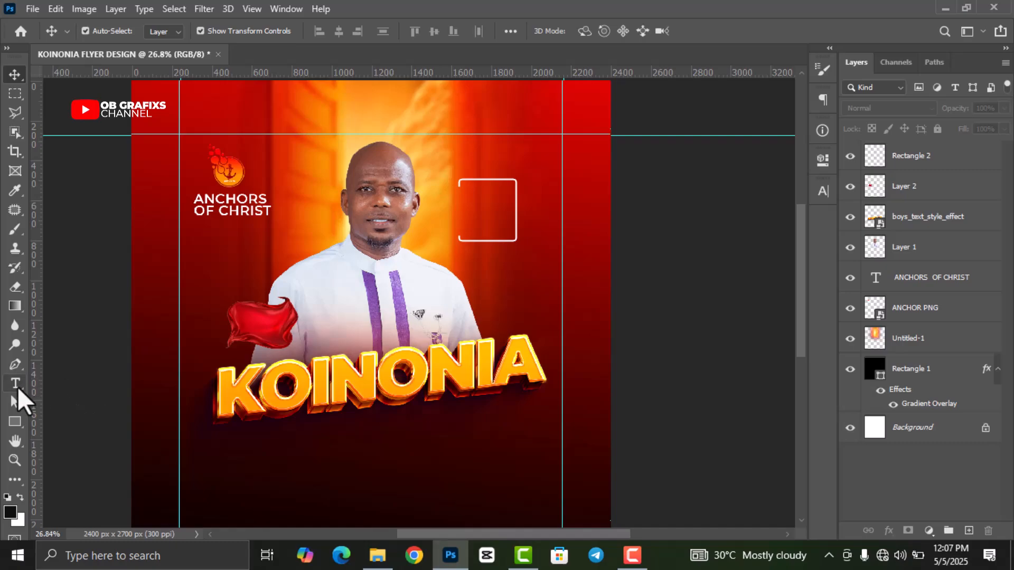
- Type the GOD'S SERVANT title and the minister's name in a text box inside the frame
click(16, 385)
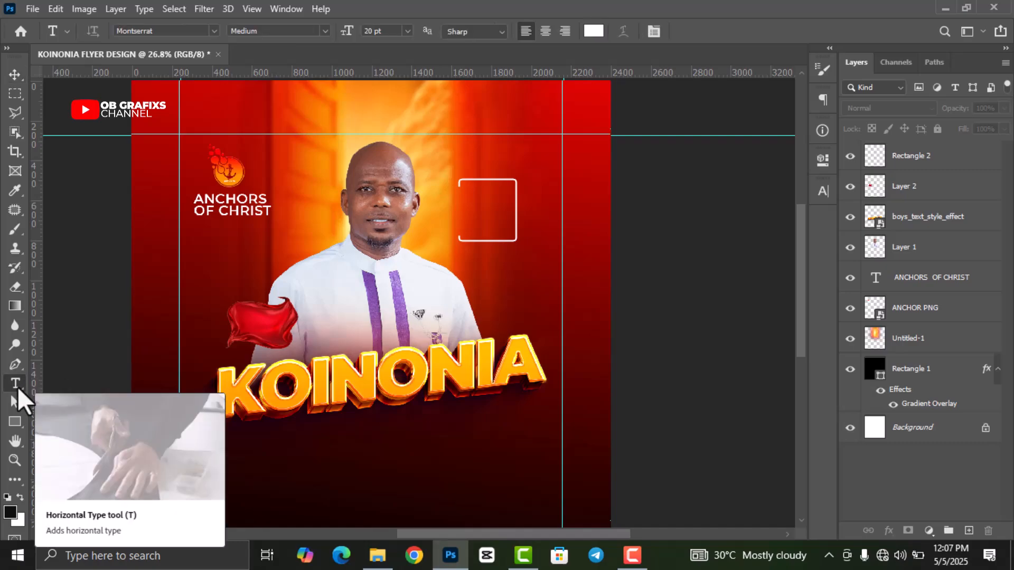
click(478, 207)
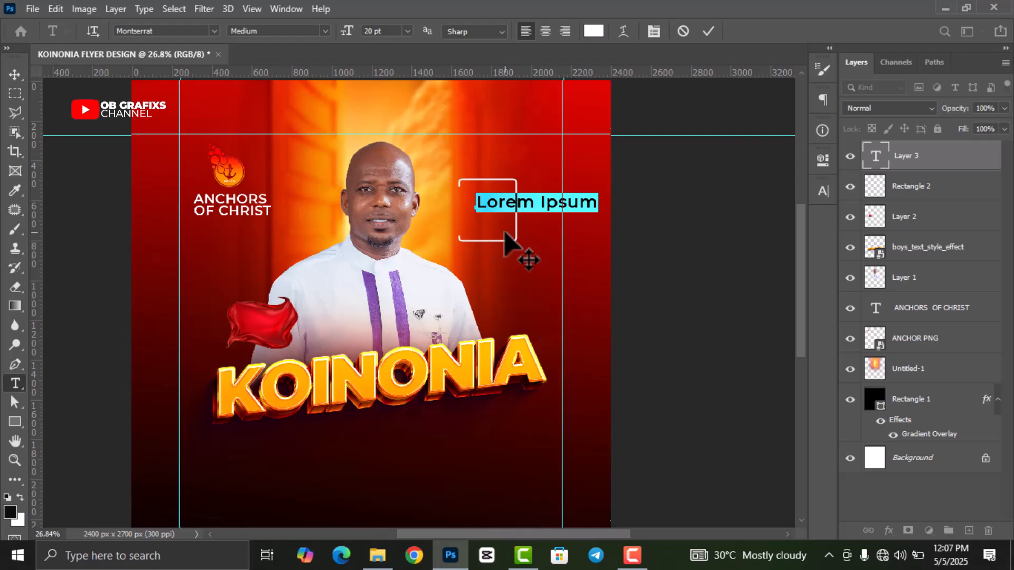
text(GOD'S)
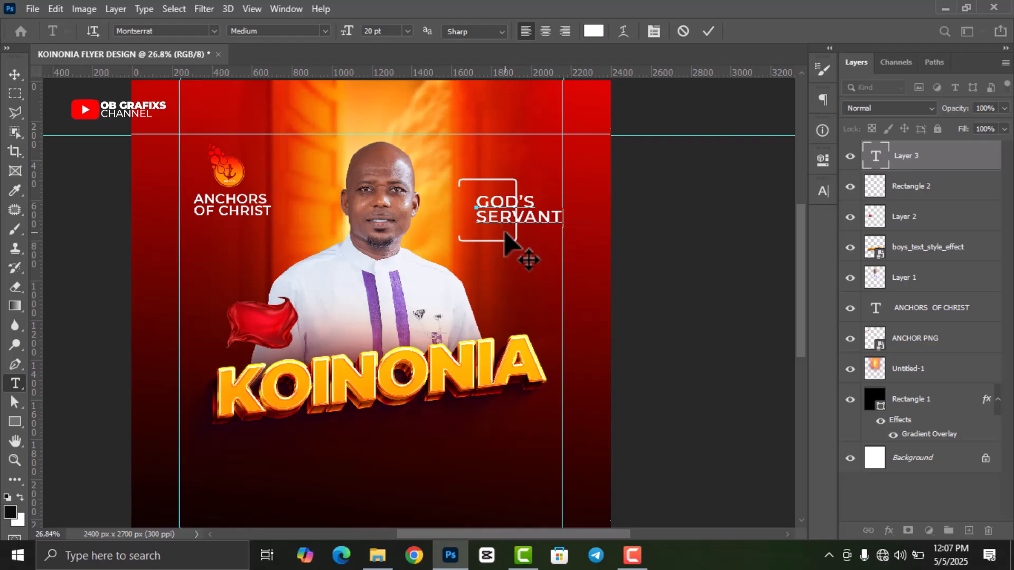
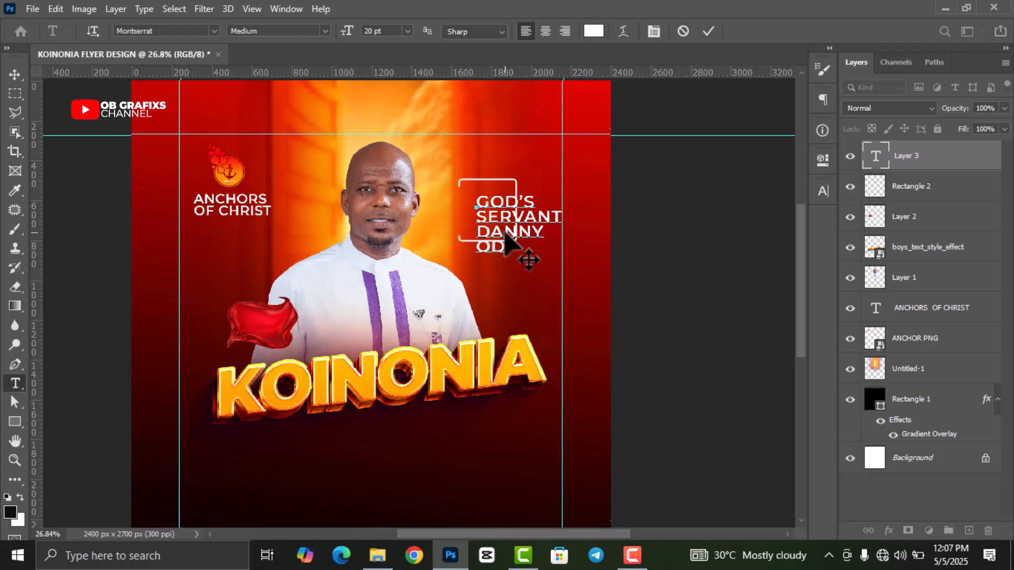
click(708, 32)
- Move the caption left and up, then slightly down, to sit inside the frame
click(15, 74)
drag(528, 230, 476, 219)
click(732, 33)
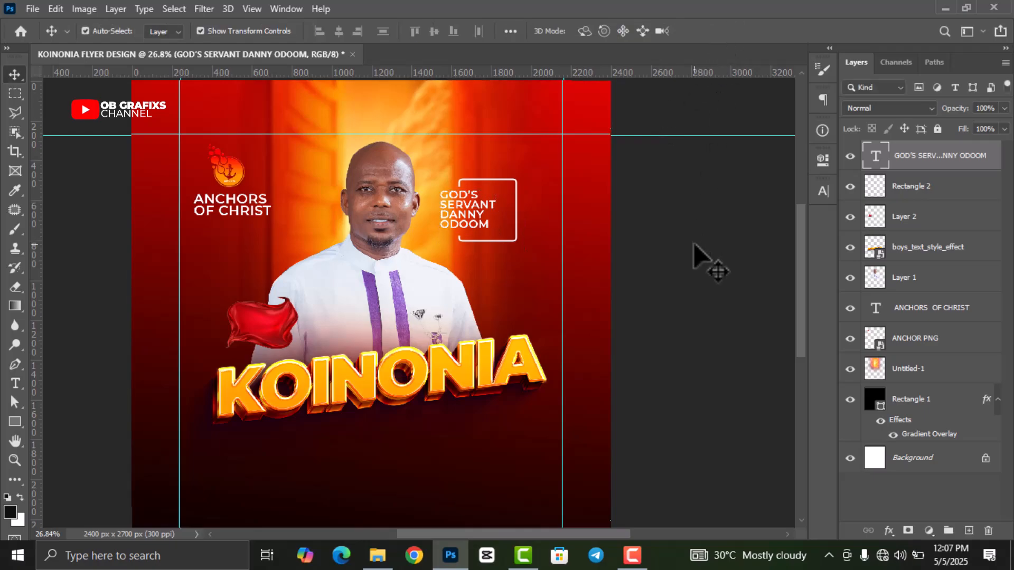
mouse_move(485, 230)
mouse_down()
mouse_move(502, 238)
mouse_move(486, 235)
mouse_up()
- Set the minister's name lines to Bold in the Character panel
click(15, 384)
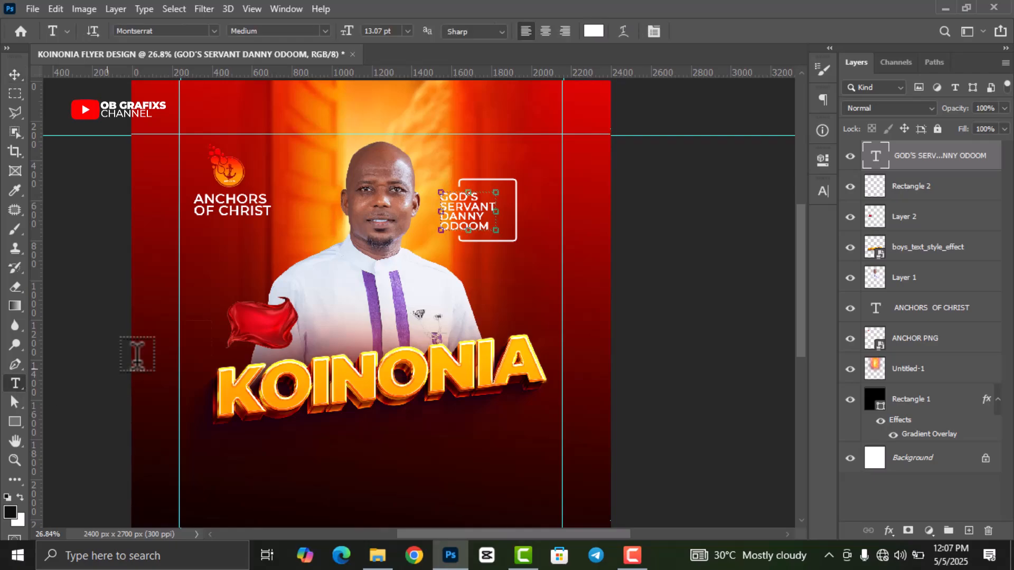
drag(441, 213, 488, 230)
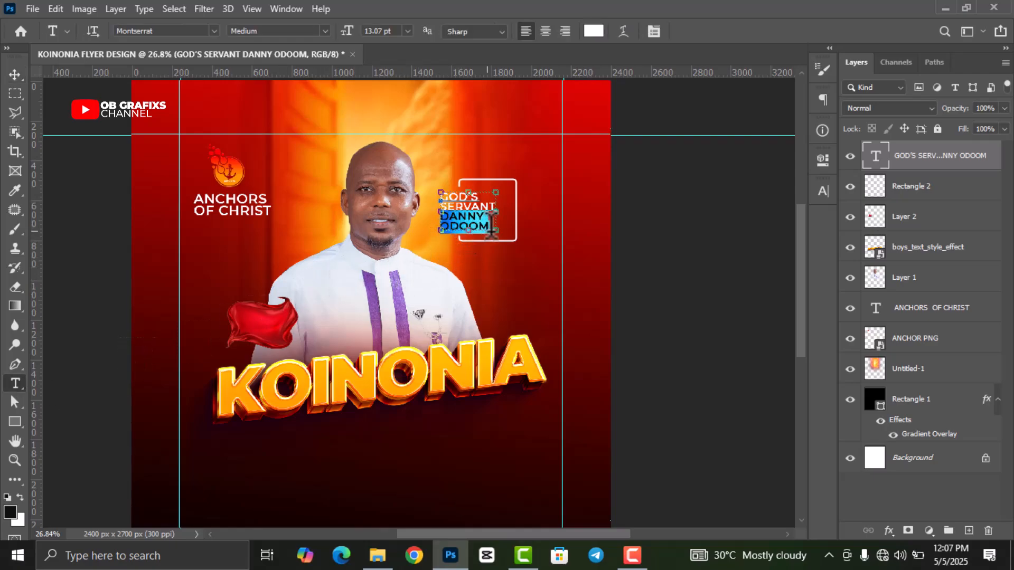
click(823, 191)
click(797, 213)
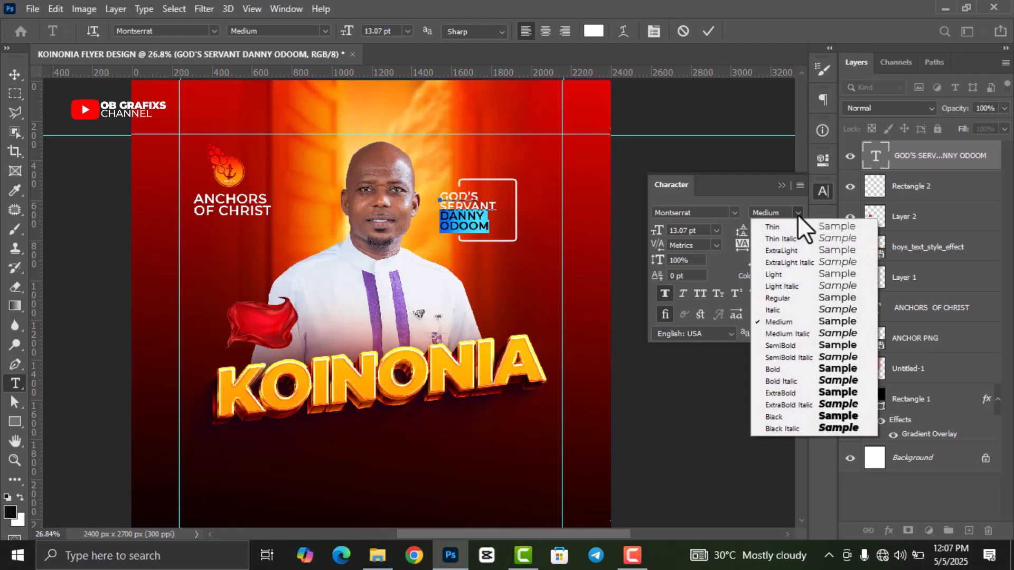
click(792, 371)
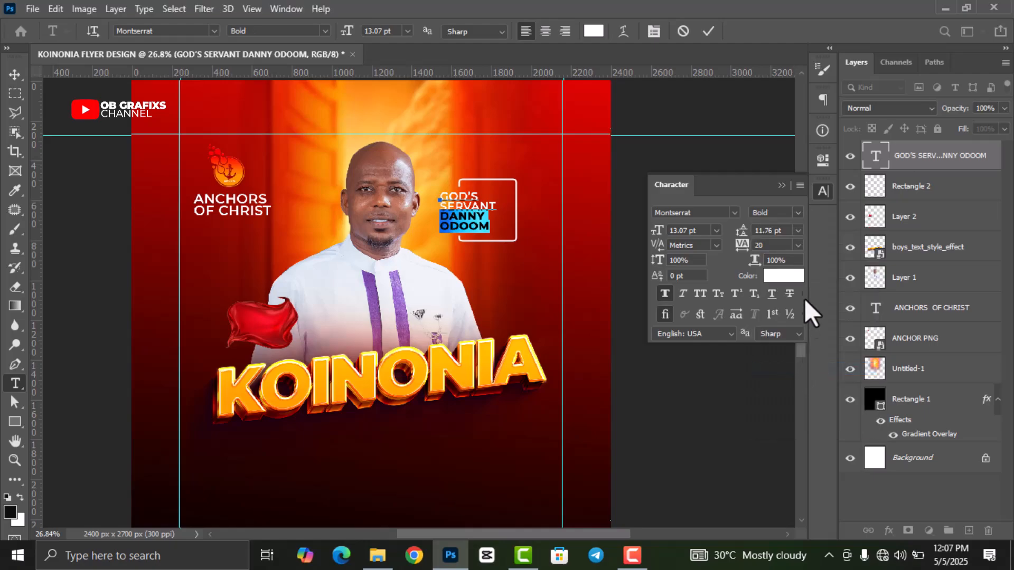
click(698, 31)
click(822, 191)
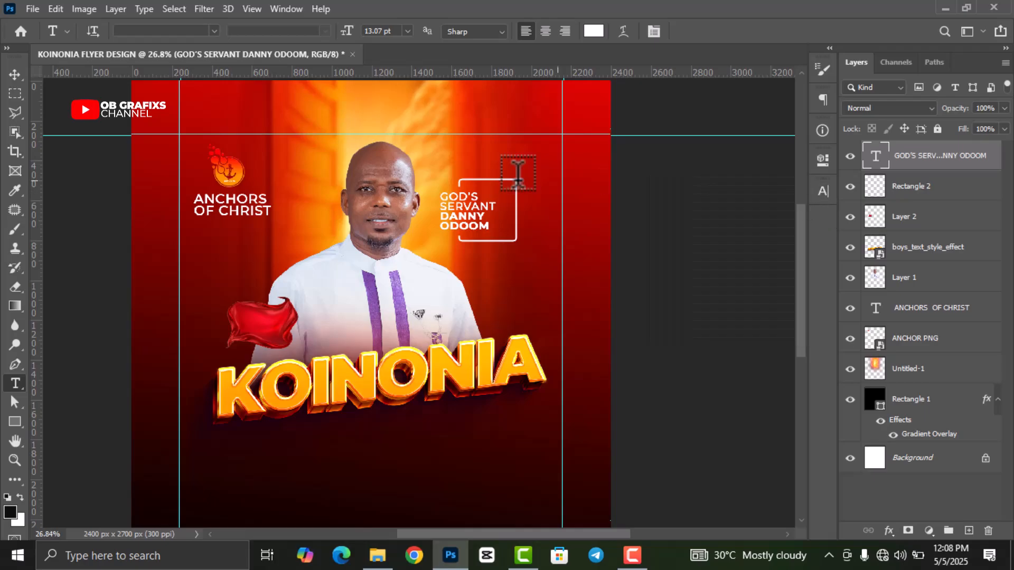
click(14, 74)
- Zoom out to fit and add a PERIENCE text layer just below the KOINONIA title
click(101, 231)
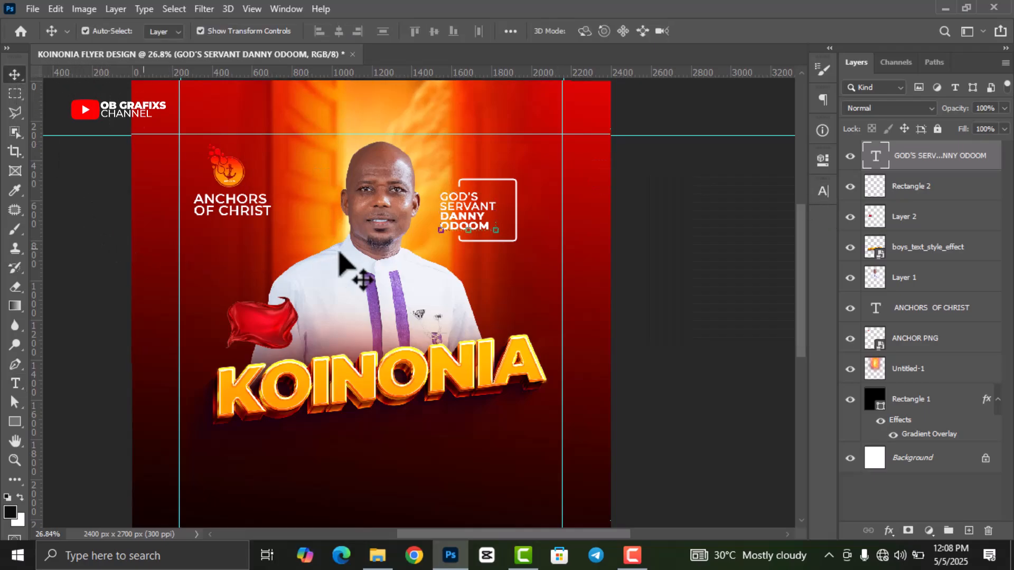
key(ctrl+0)
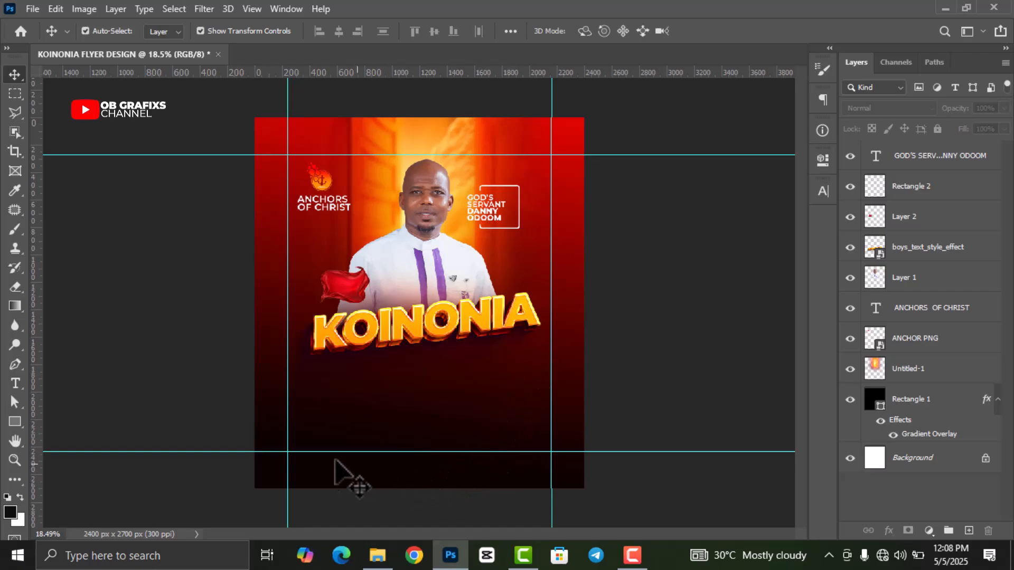
click(16, 391)
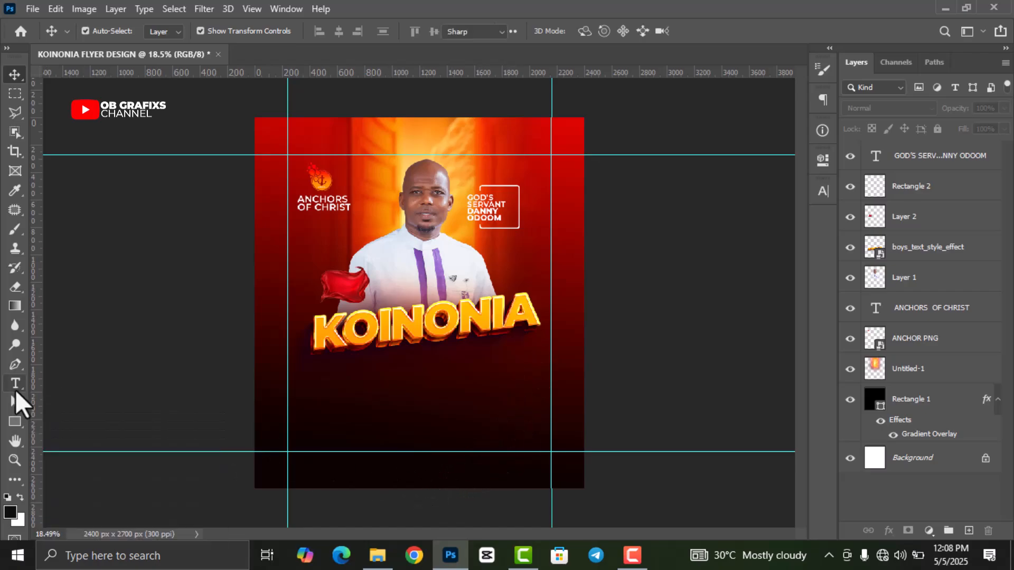
click(390, 397)
text(P)
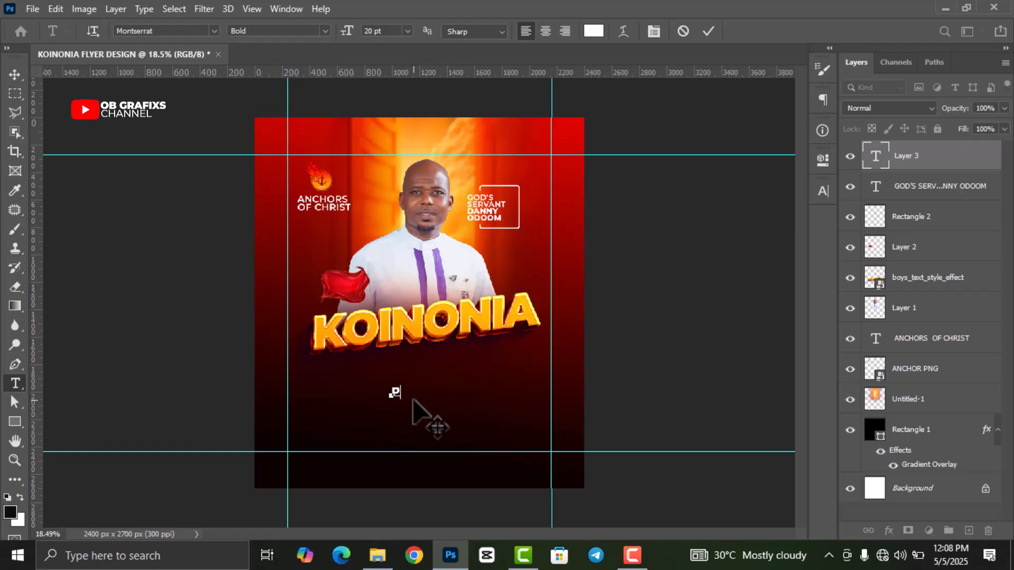
text(ERIENCE)
click(708, 31)
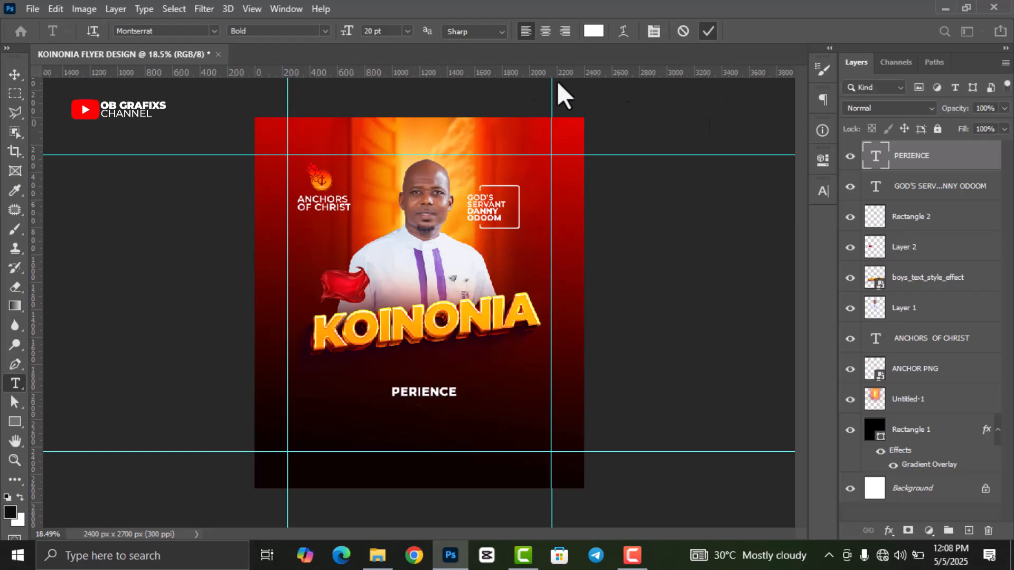
click(14, 74)
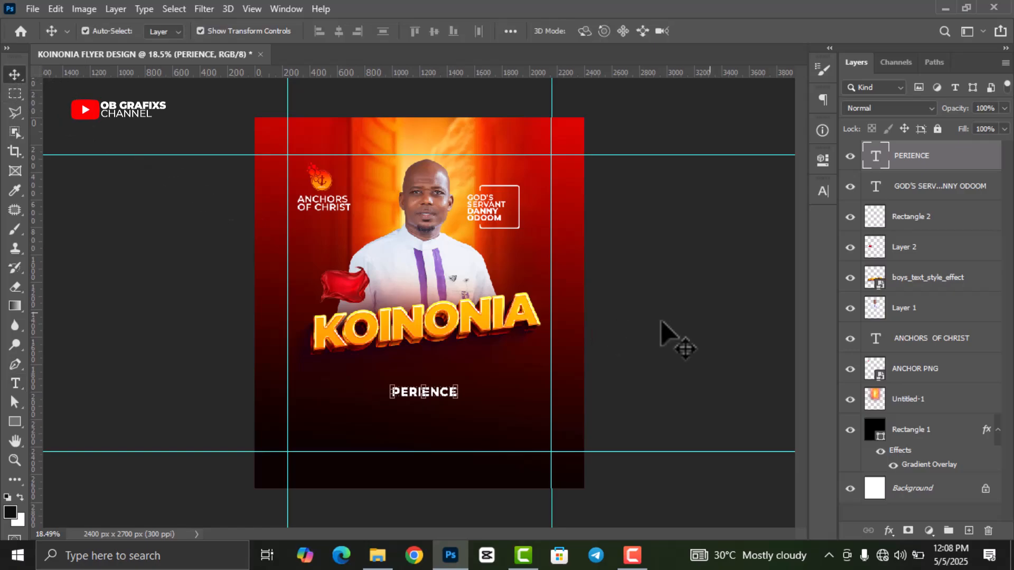
- Make PERIENCE 30 pt in the Montserrat Black weight
double_click(874, 157)
click(822, 192)
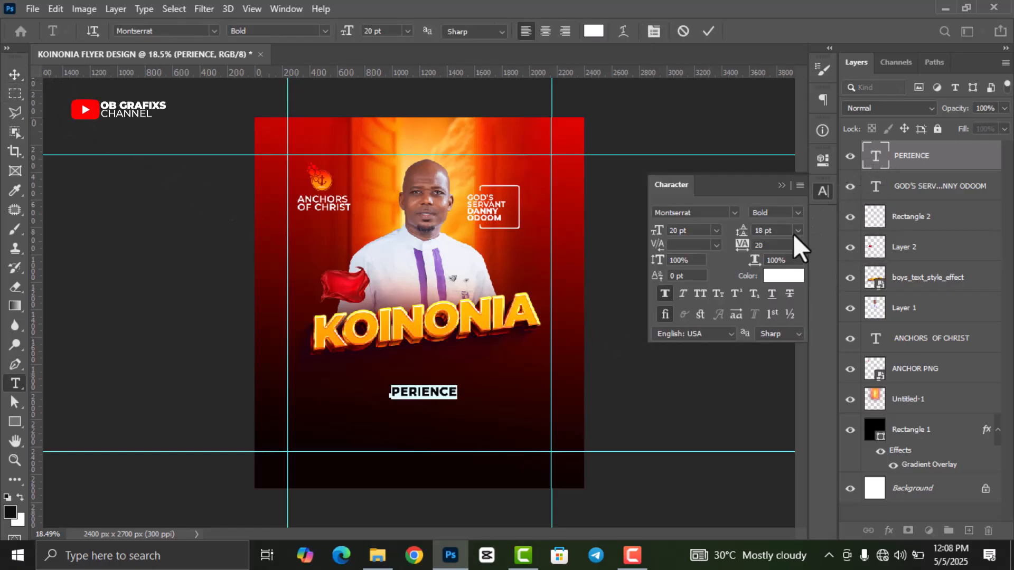
drag(691, 232, 668, 234)
key(Up)
key(Up)
key(Up)
key(Up)
key(Up)
key(Up)
key(Up)
key(Up)
key(Up)
key(Up)
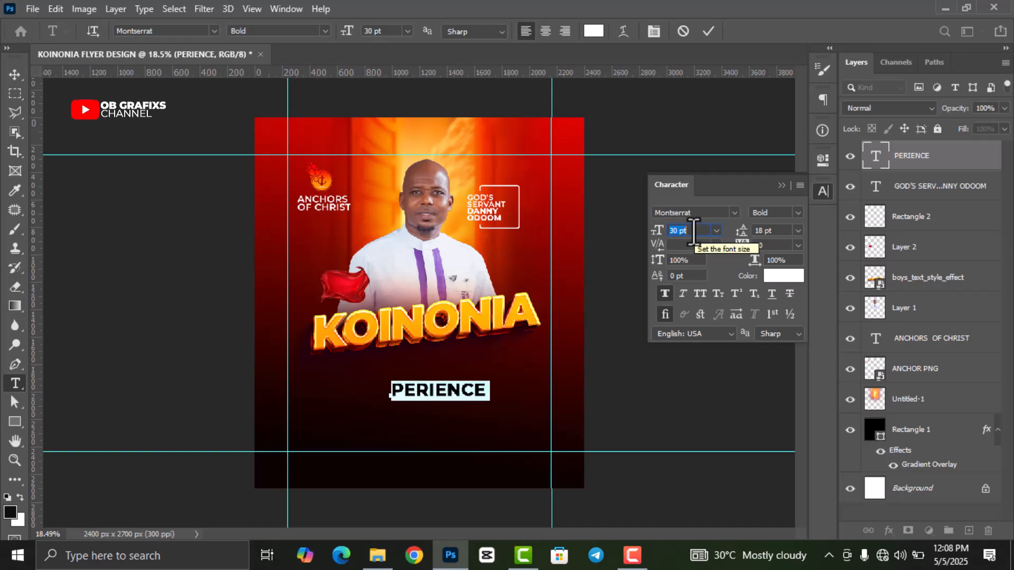
click(797, 212)
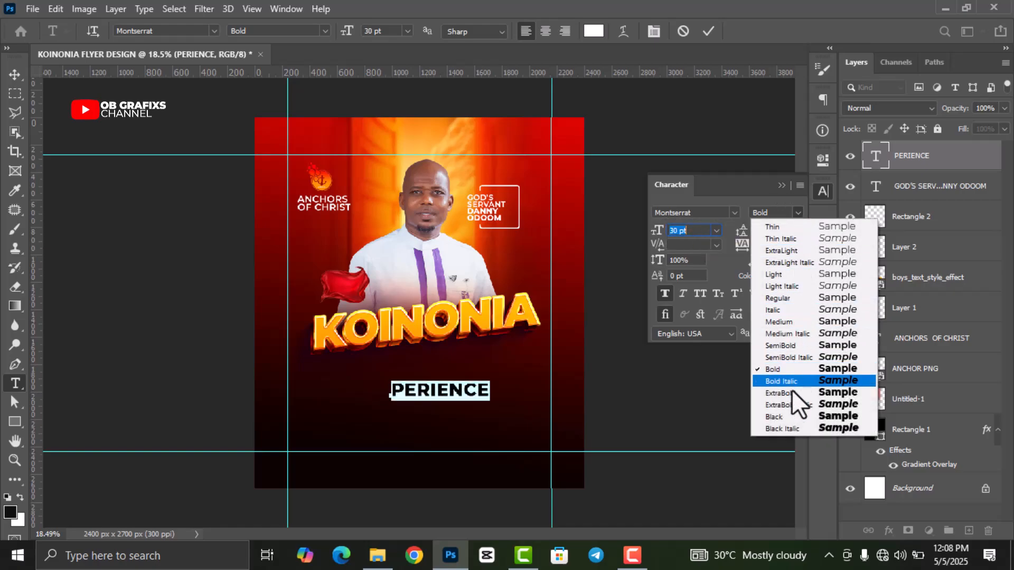
click(790, 416)
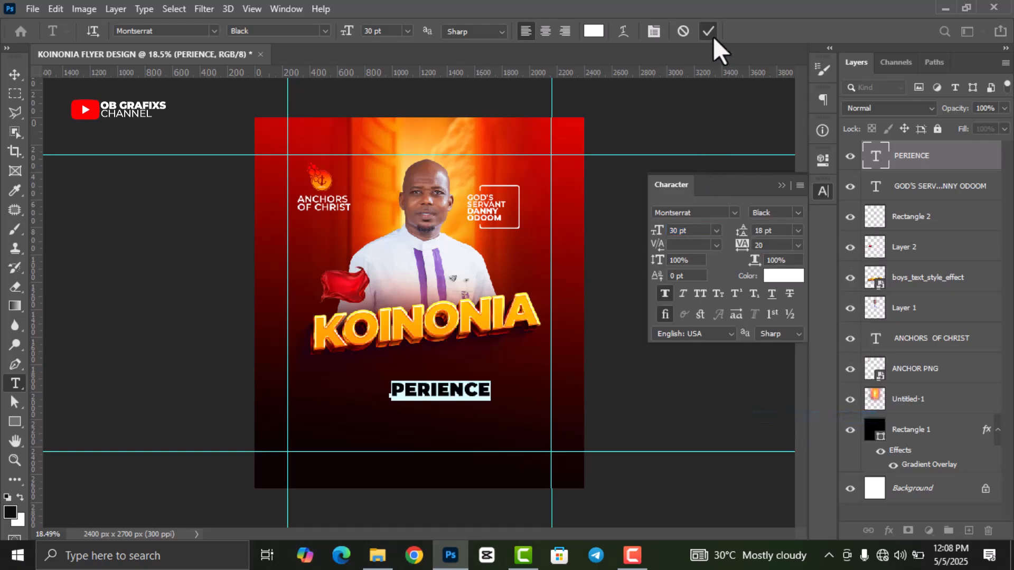
click(709, 32)
- Scale PERIENCE to 109.57% and tilt it about -5.35° under KOINONIA
key(v)
click(823, 191)
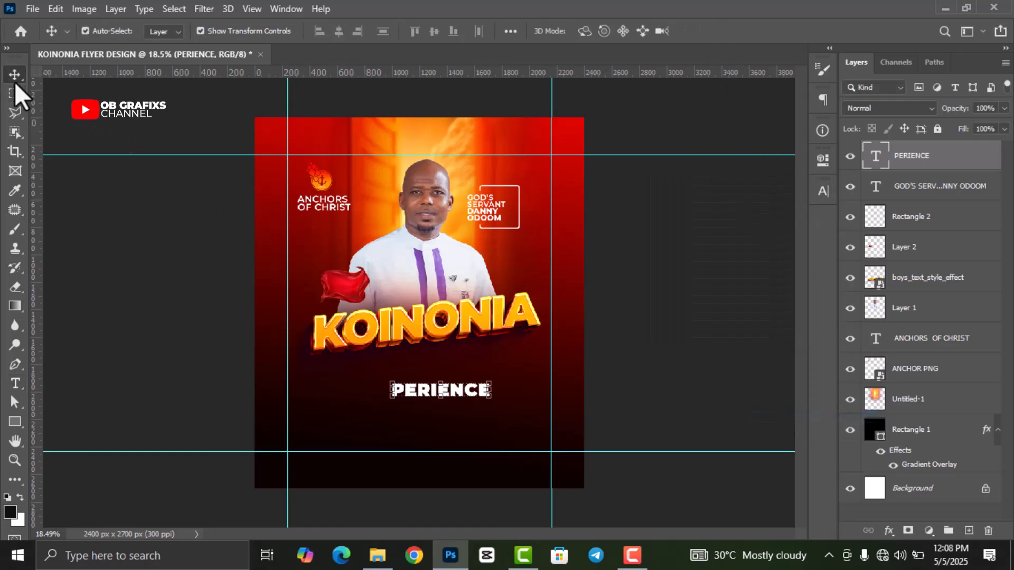
drag(500, 411, 518, 369)
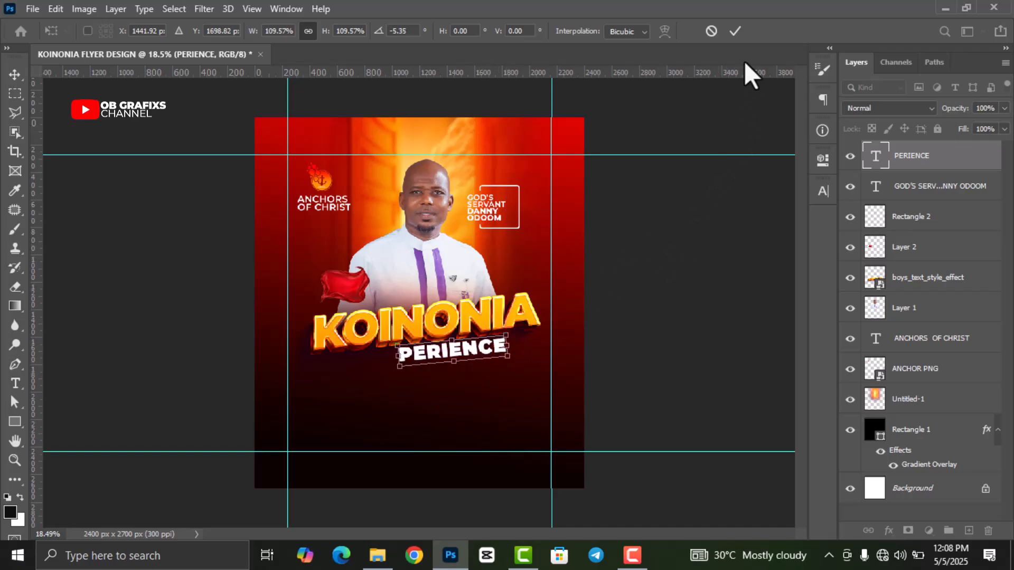
click(735, 30)
- Add a text layer containing a single X low on the flyer
click(19, 384)
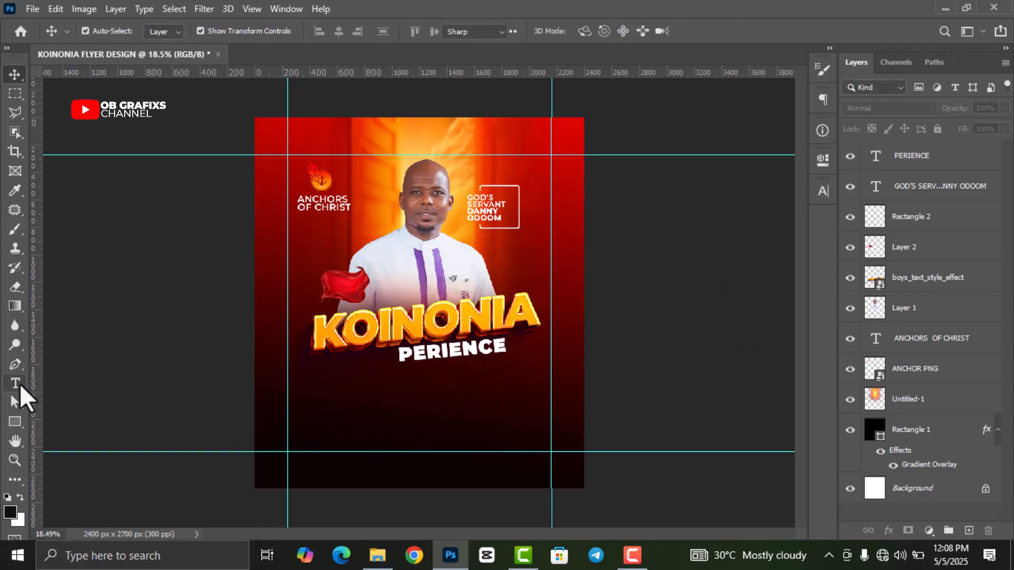
click(353, 417)
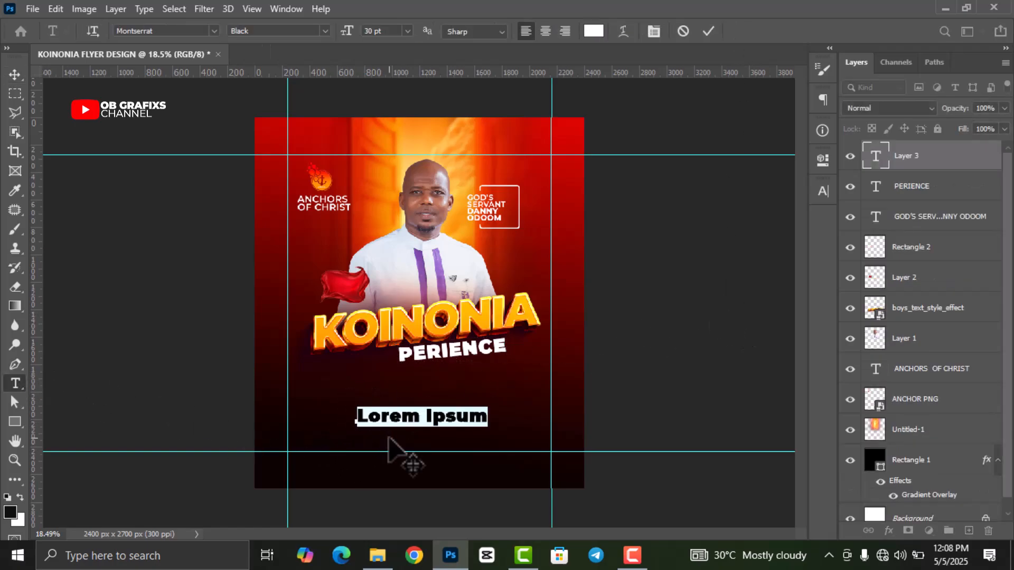
text(X)
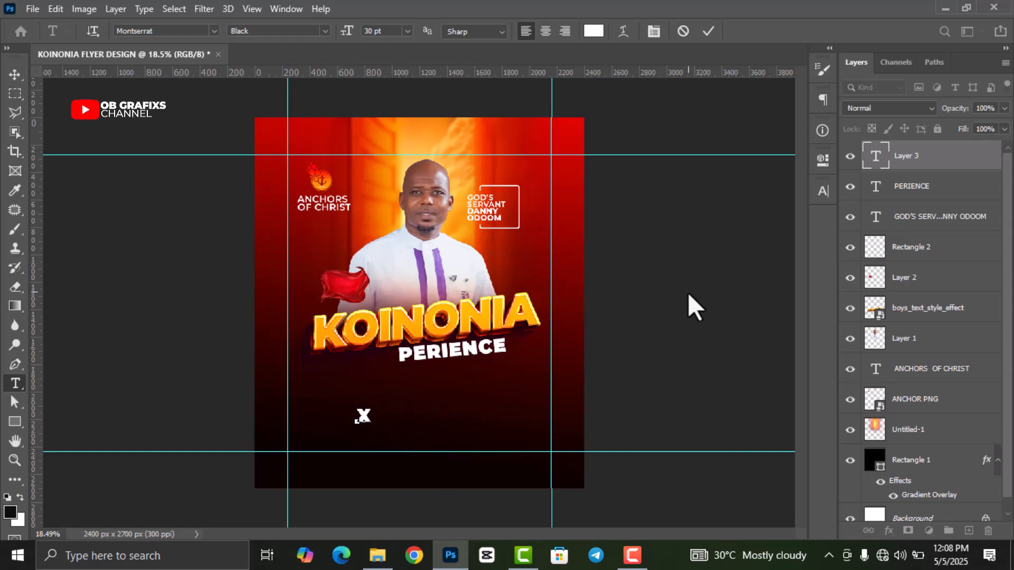
click(709, 36)
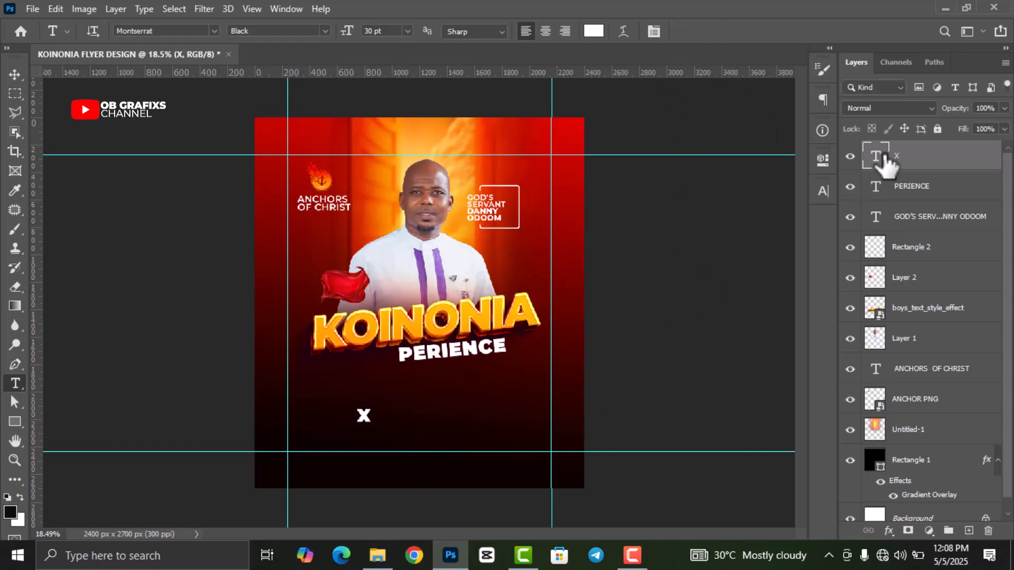
- Change the X to the Autography font
click(822, 190)
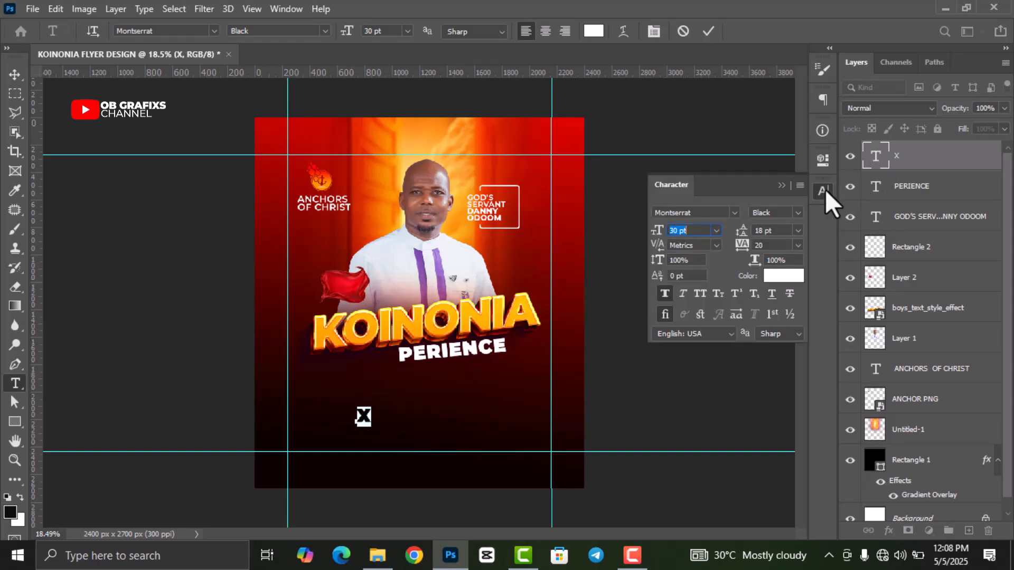
click(736, 211)
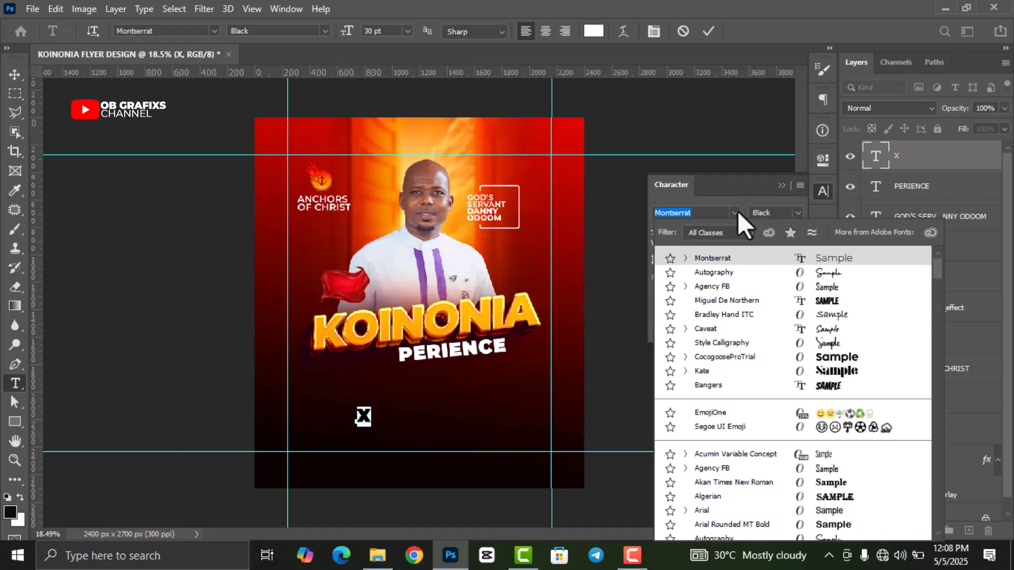
click(828, 274)
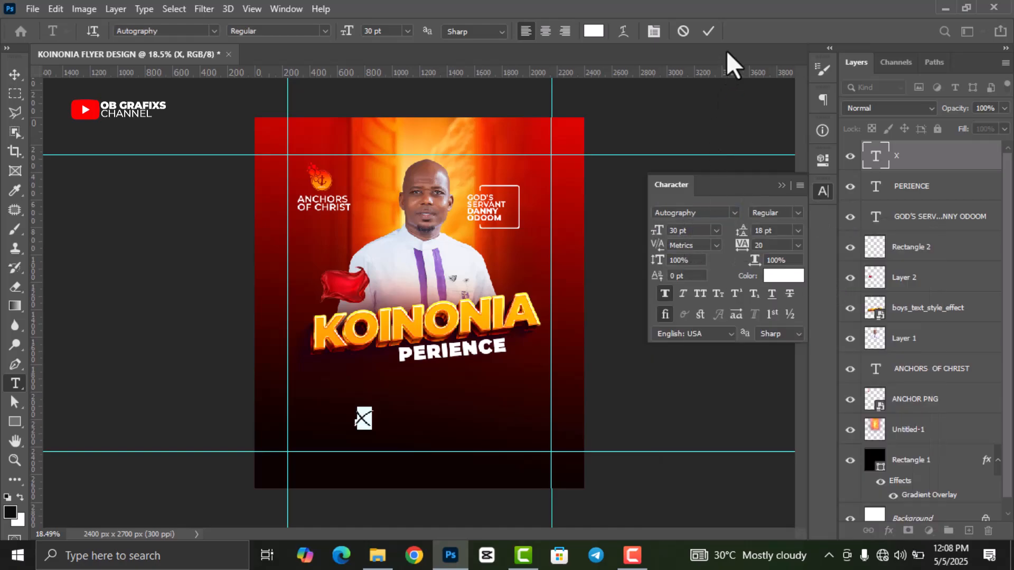
click(708, 31)
click(820, 201)
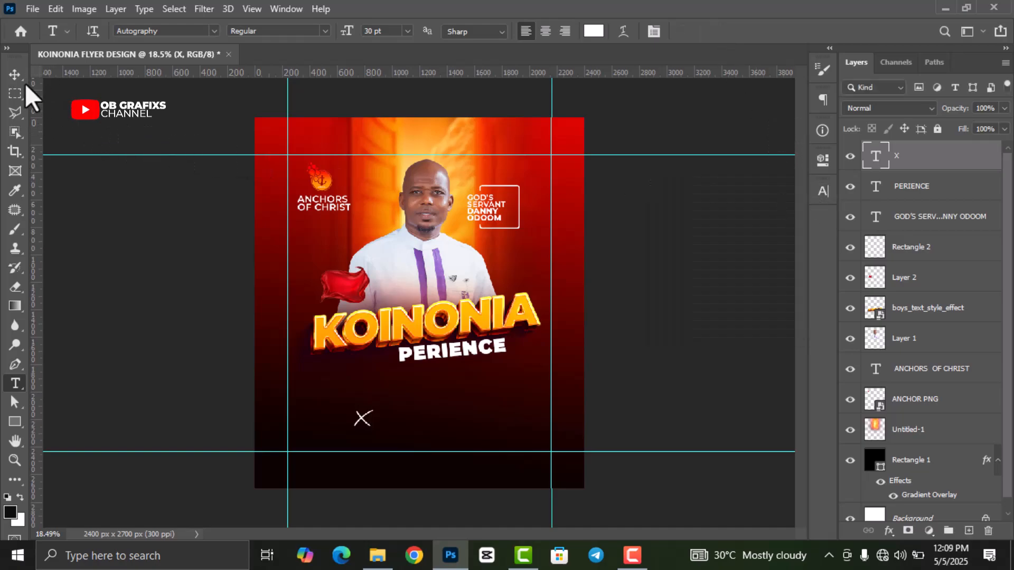
- Enlarge the X to 395.36% and place it just left of PERIENCE, forming XPERIENCE
key(v)
drag(367, 401, 370, 340)
drag(357, 388, 370, 361)
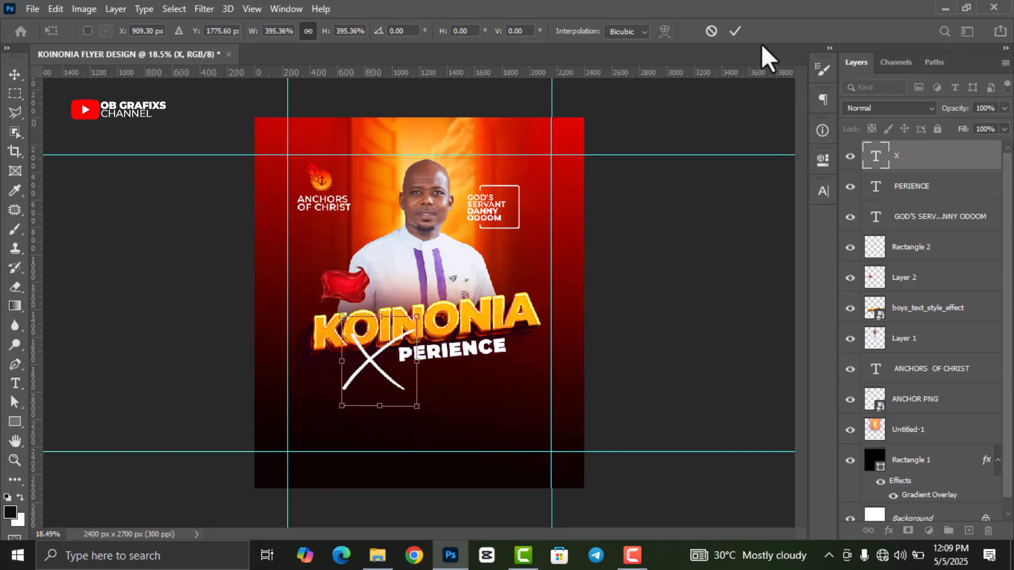
click(735, 31)
scroll(451, 369, up, 2)
- Nudge PERIENCE up and left slightly, and raise the X about 12 px
drag(458, 358, 455, 357)
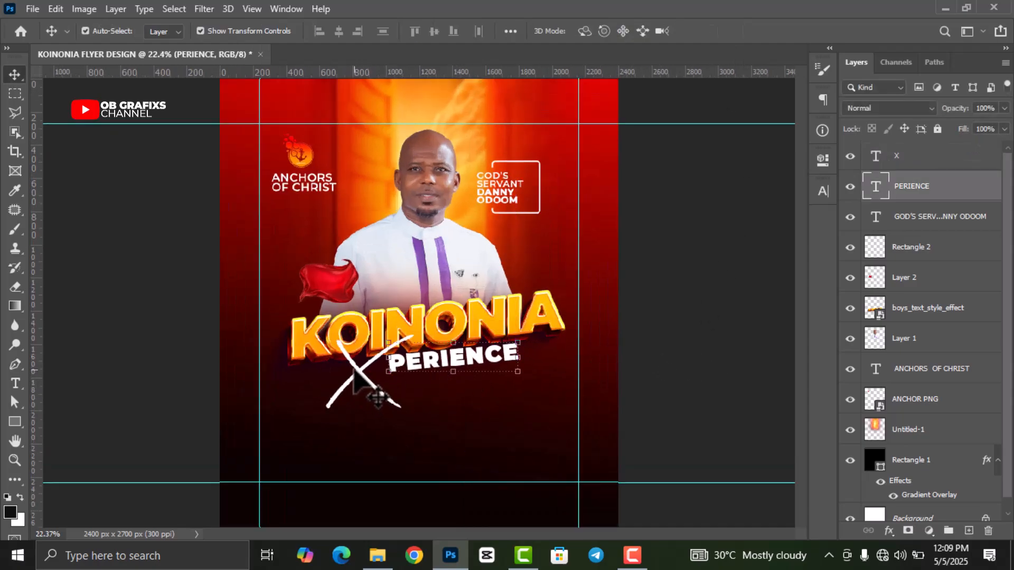
click(359, 370)
click(369, 337)
drag(368, 339, 369, 333)
click(736, 30)
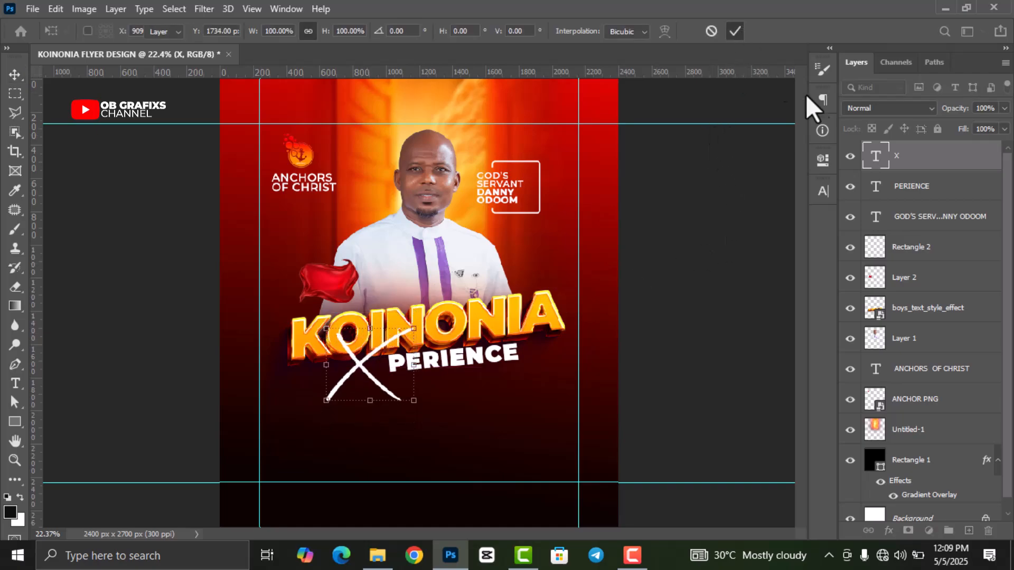
- Set the X's font size to 100 pt
double_click(874, 158)
click(825, 193)
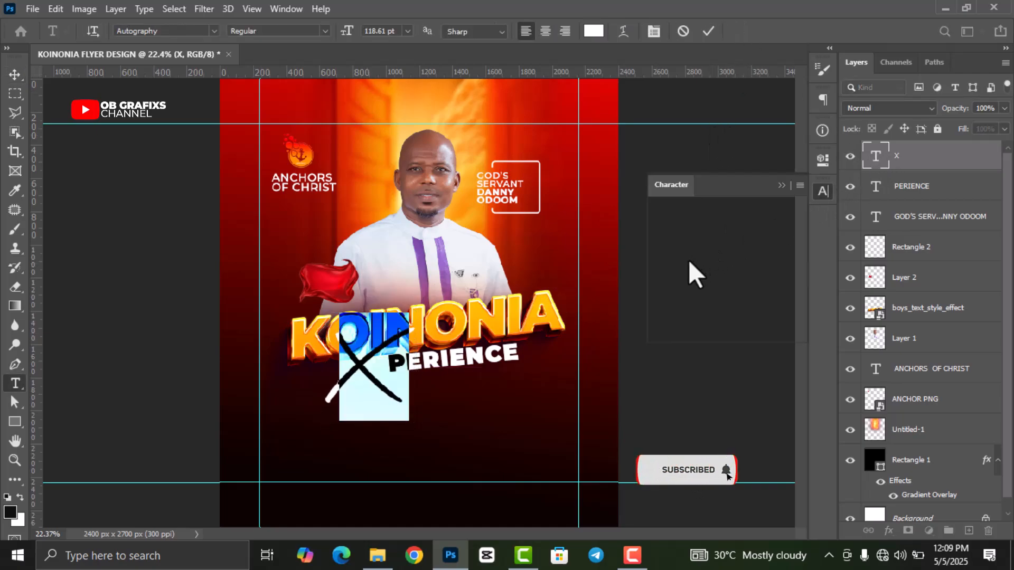
click(699, 232)
text(100)
key(Return)
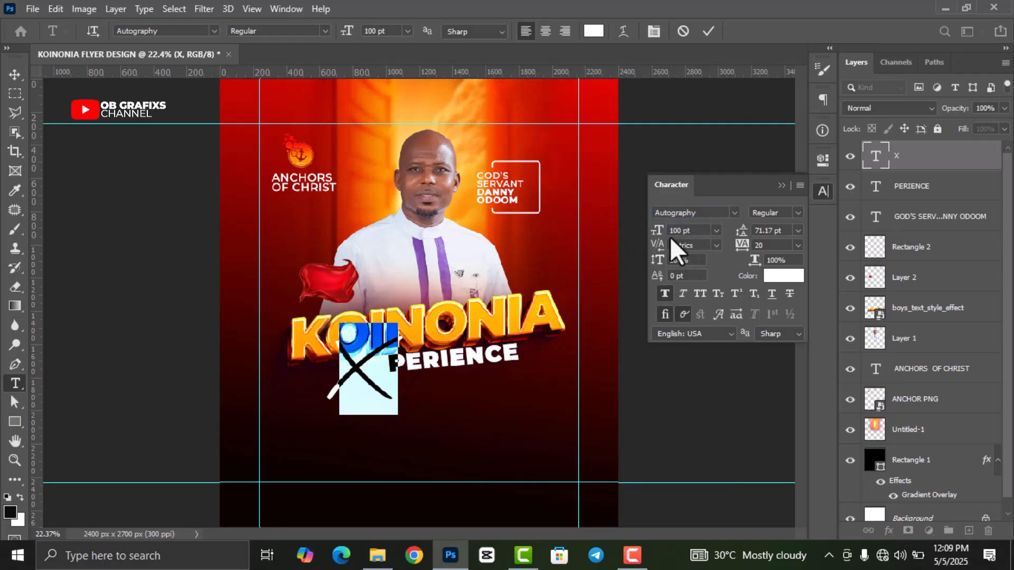
click(707, 32)
- Raise the X 12 px, shift PERIENCE 17 px left, then move both right under KOINONIA
key(v)
click(825, 192)
click(696, 373)
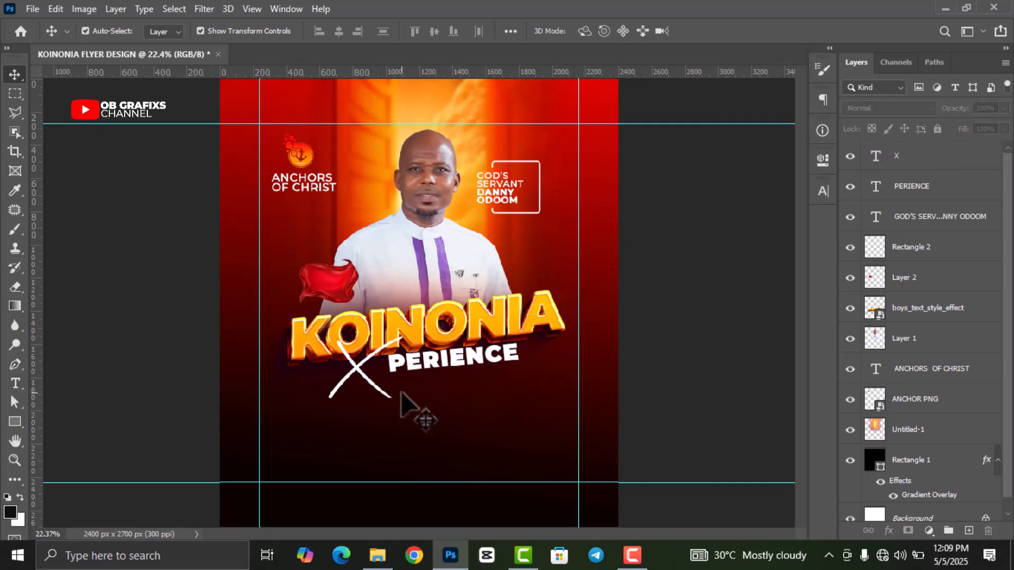
click(354, 384)
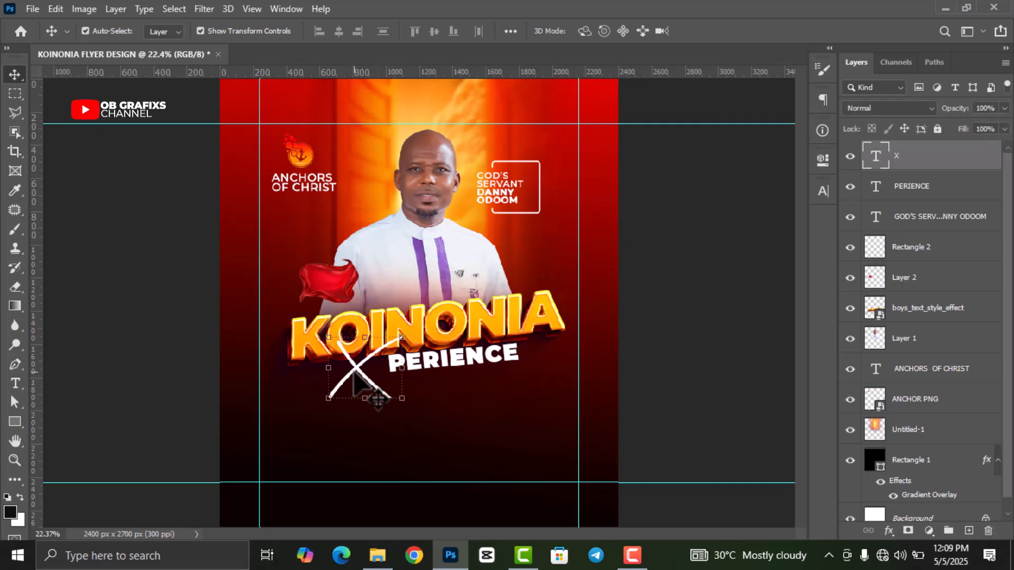
drag(354, 373, 354, 366)
click(676, 312)
drag(448, 366, 434, 363)
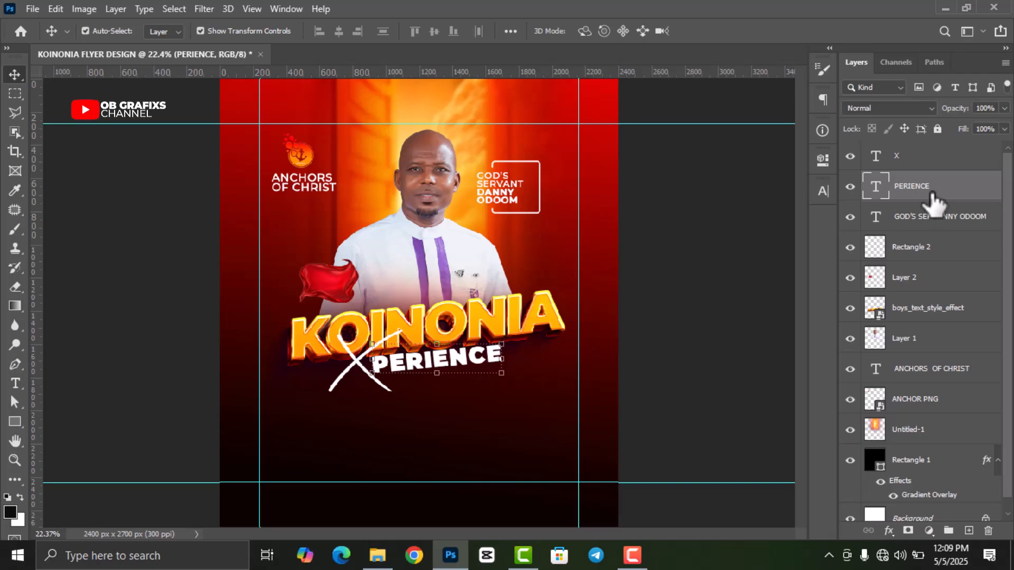
shift+click(927, 158)
drag(464, 372, 481, 374)
click(680, 312)
- Bring up the text colour picker for the X
scroll(330, 352, up, 1)
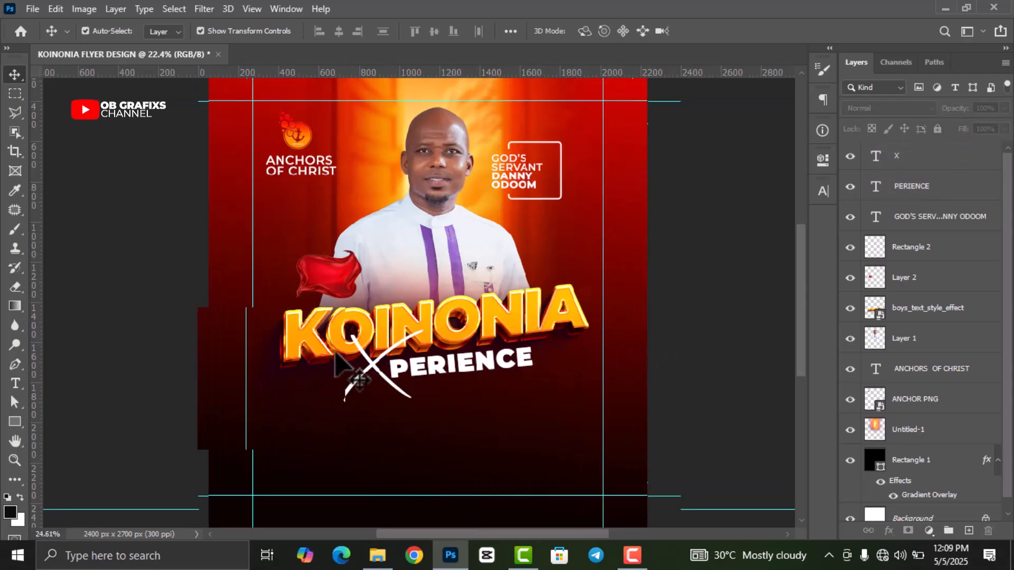
scroll(330, 355, up, 1)
click(381, 364)
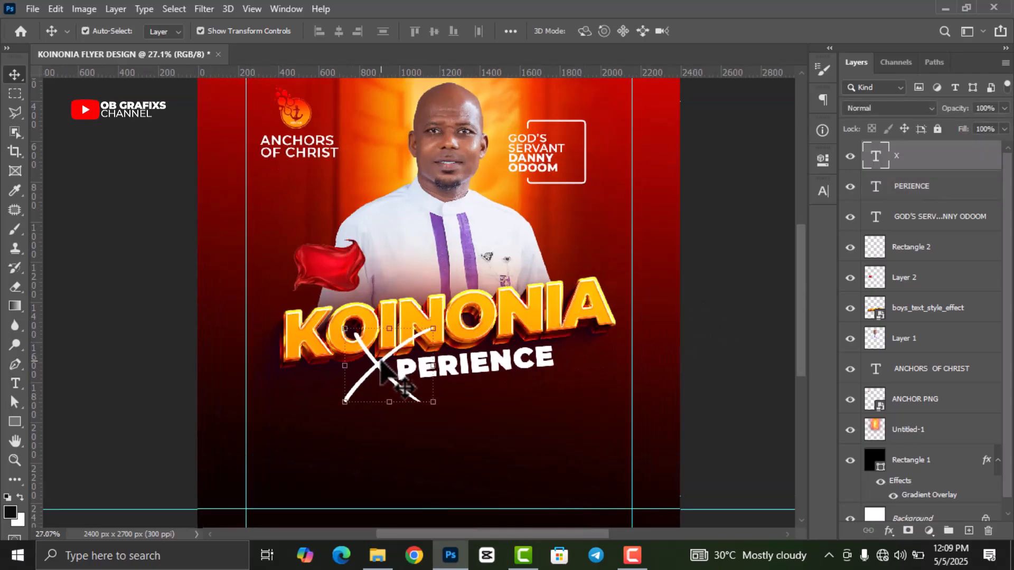
scroll(643, 303, down, 3)
double_click(875, 156)
click(823, 191)
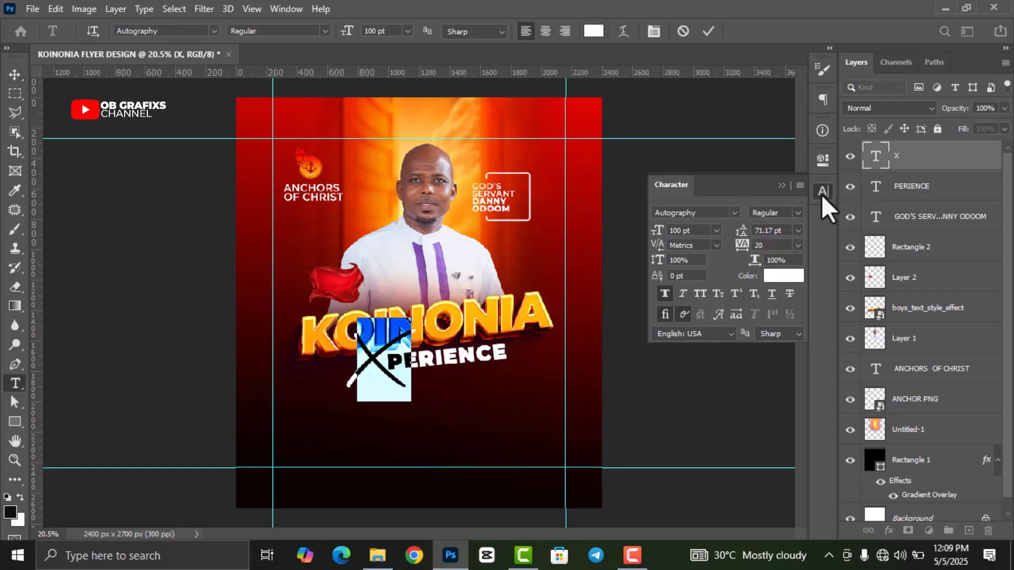
click(783, 276)
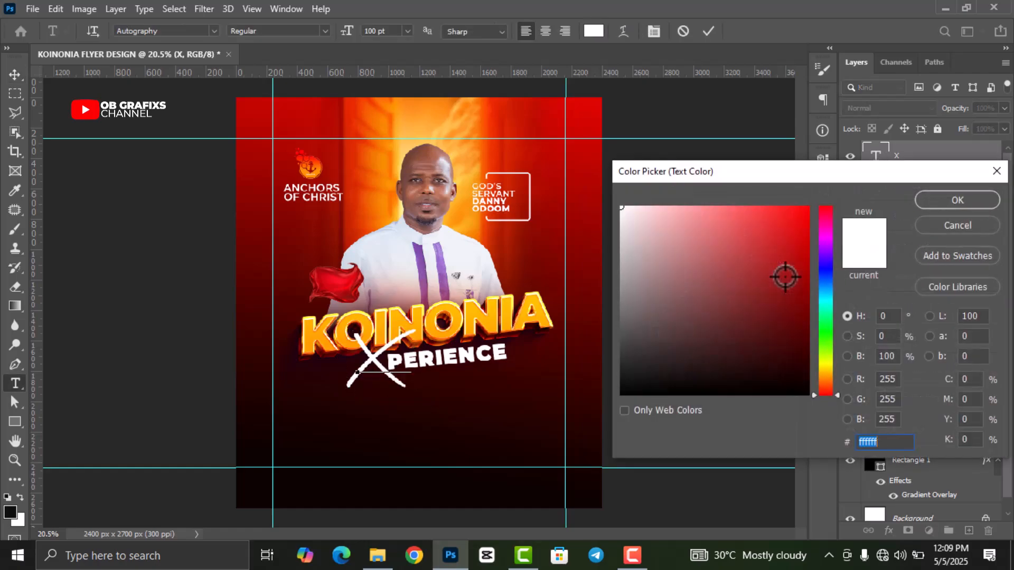
- Colour the X bright yellow #ffde00, based on KOINONIA's gold, and copy the hex code
click(399, 320)
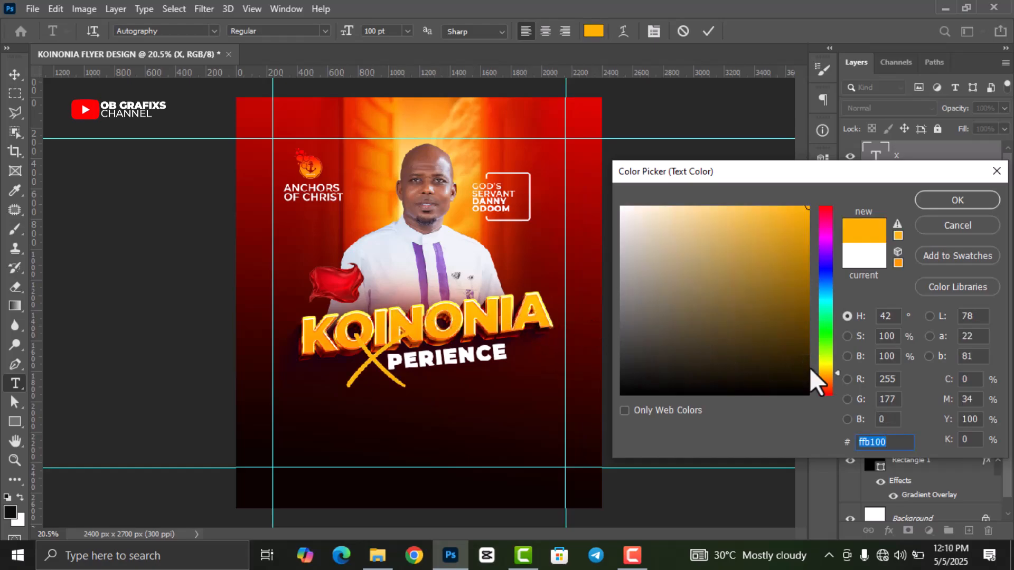
drag(830, 369, 827, 368)
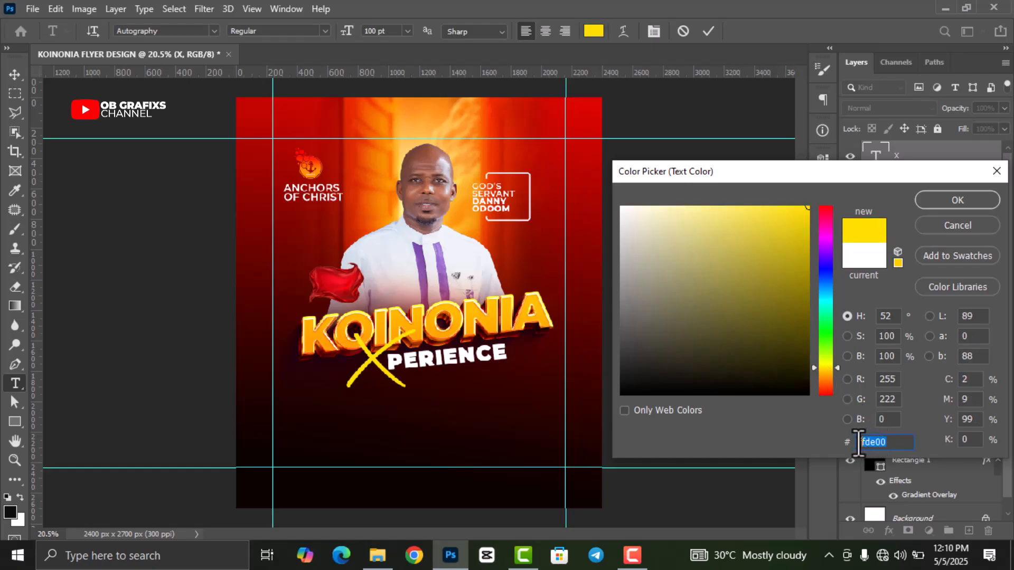
drag(860, 443, 855, 443)
key(ctrl+c)
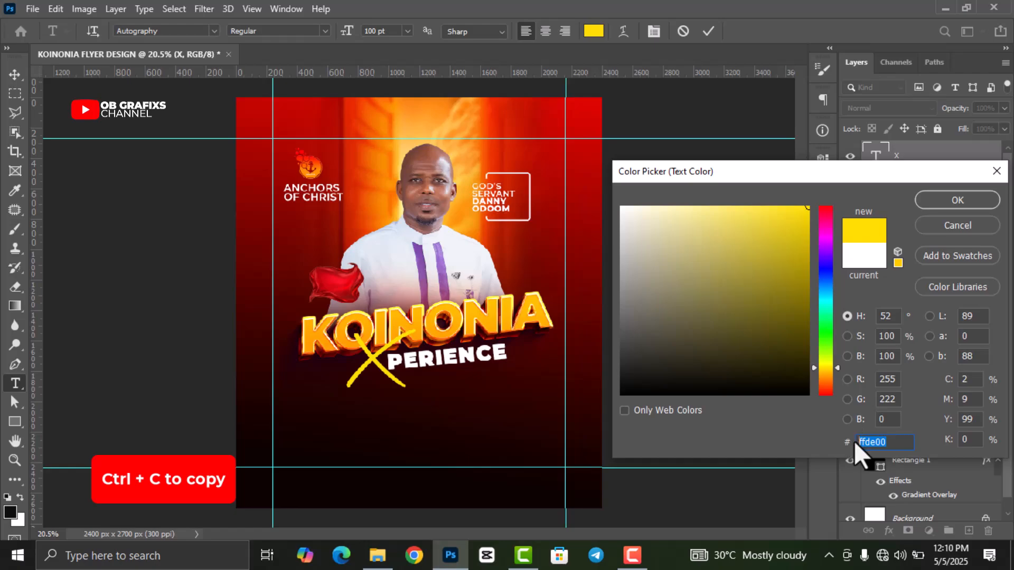
click(964, 200)
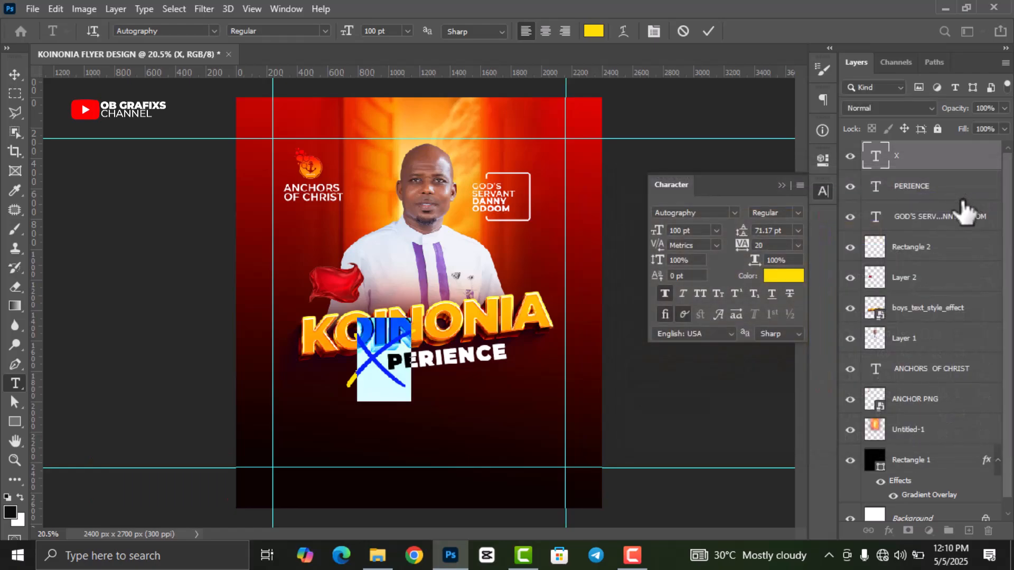
click(709, 31)
key(v)
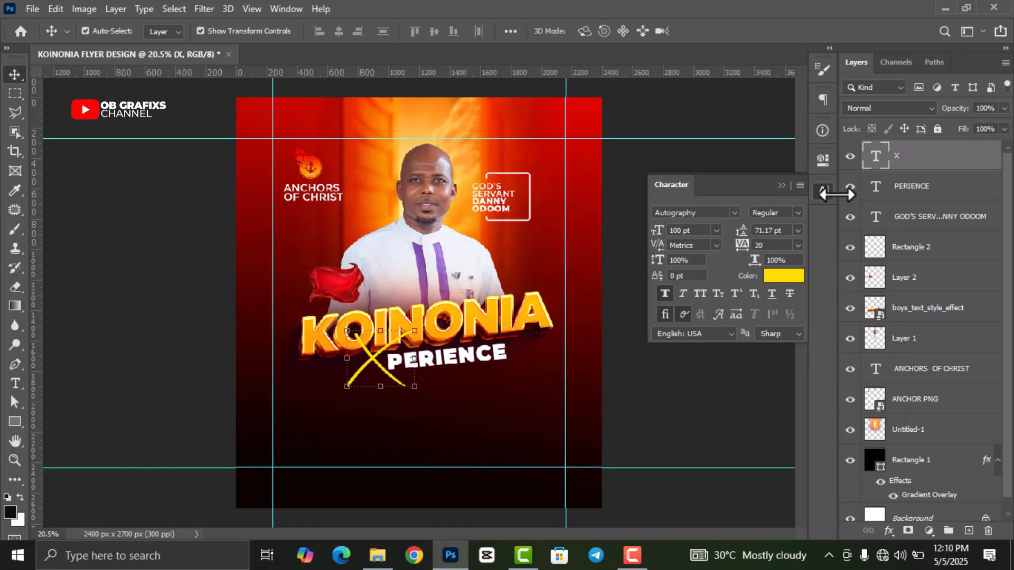
click(824, 190)
- Add a 10 px #ffde00 stroke and a drop shadow to the X layer
click(889, 531)
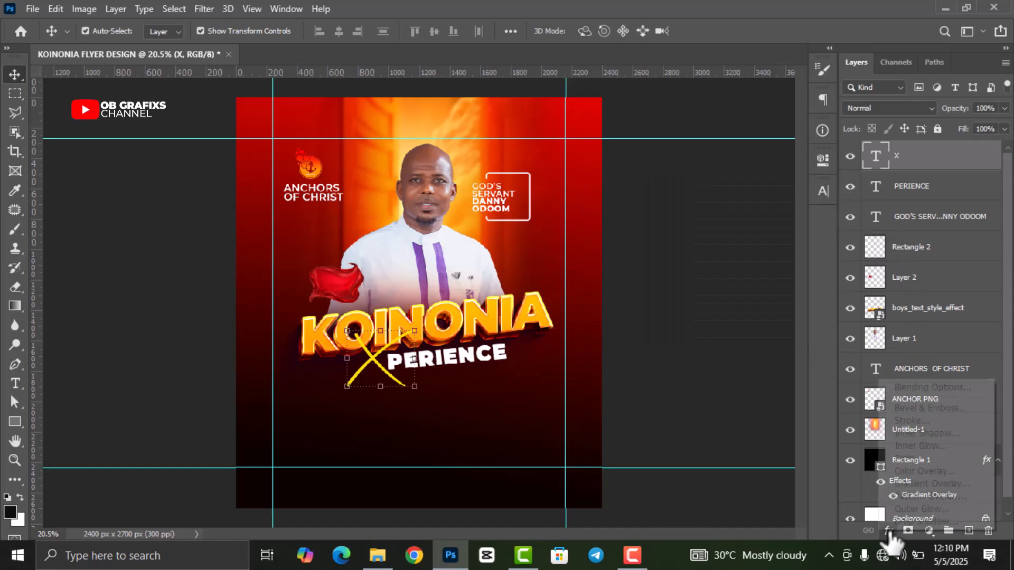
click(911, 420)
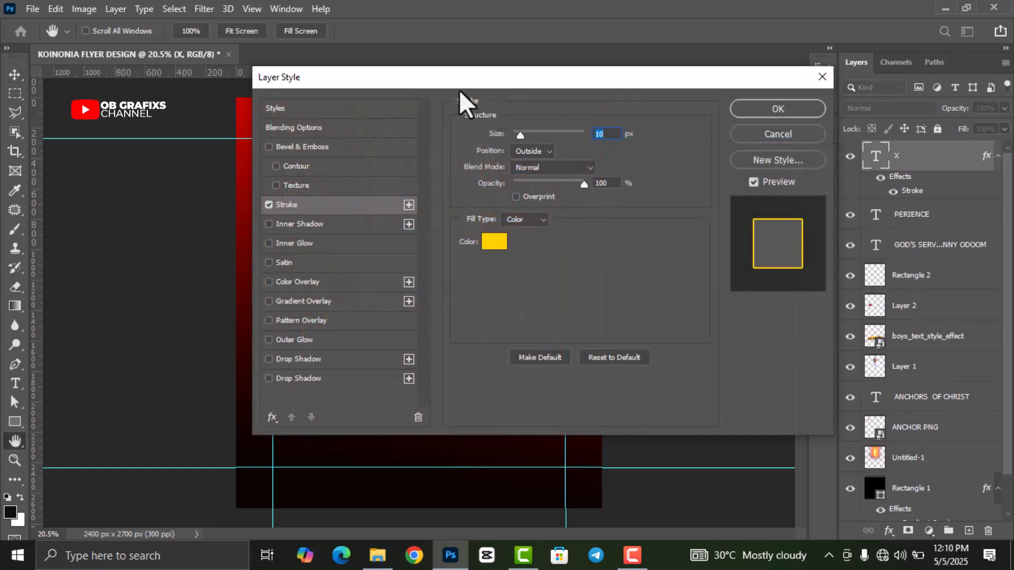
drag(458, 89, 651, 94)
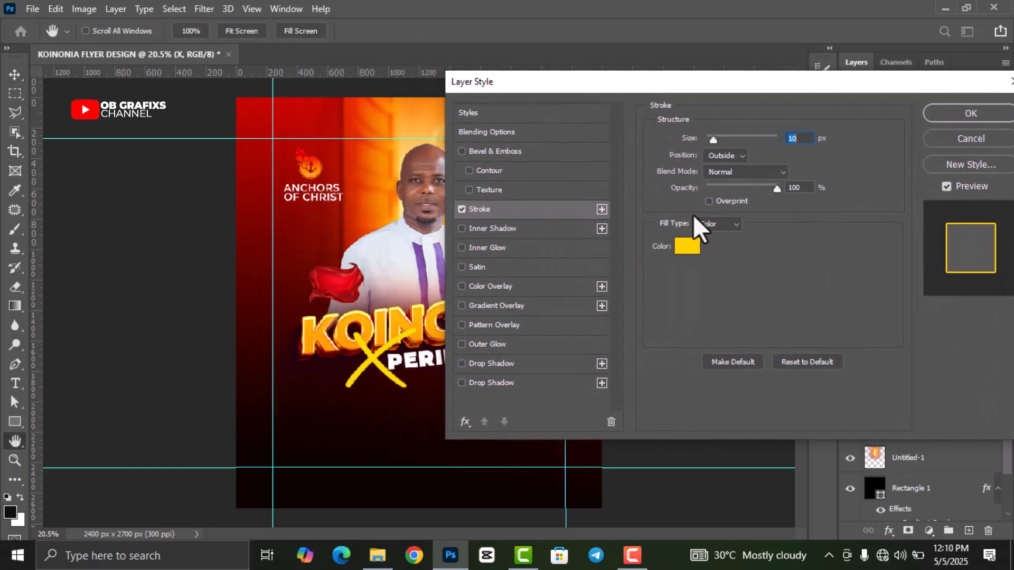
click(686, 249)
drag(893, 443, 846, 447)
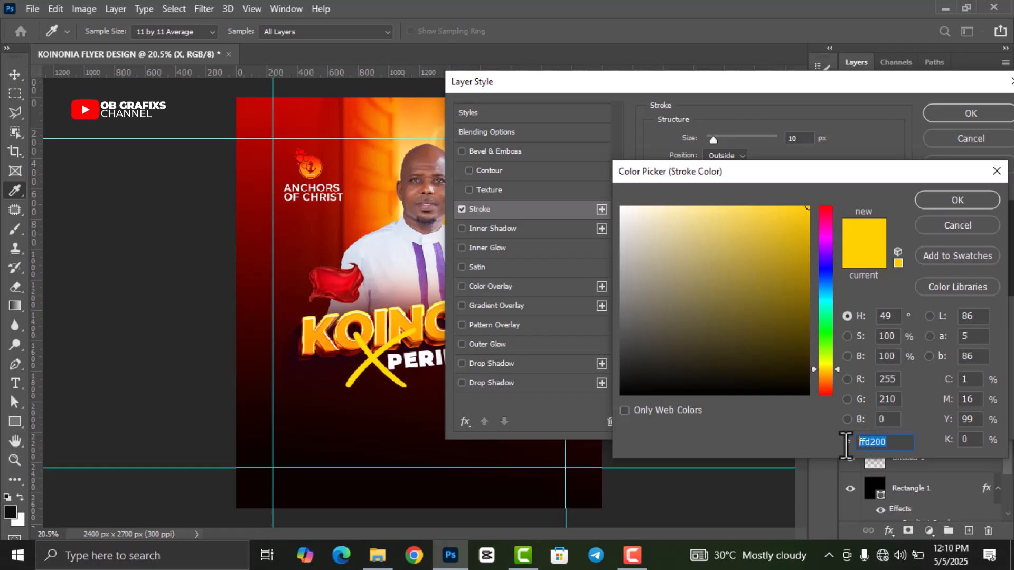
key(ctrl+v)
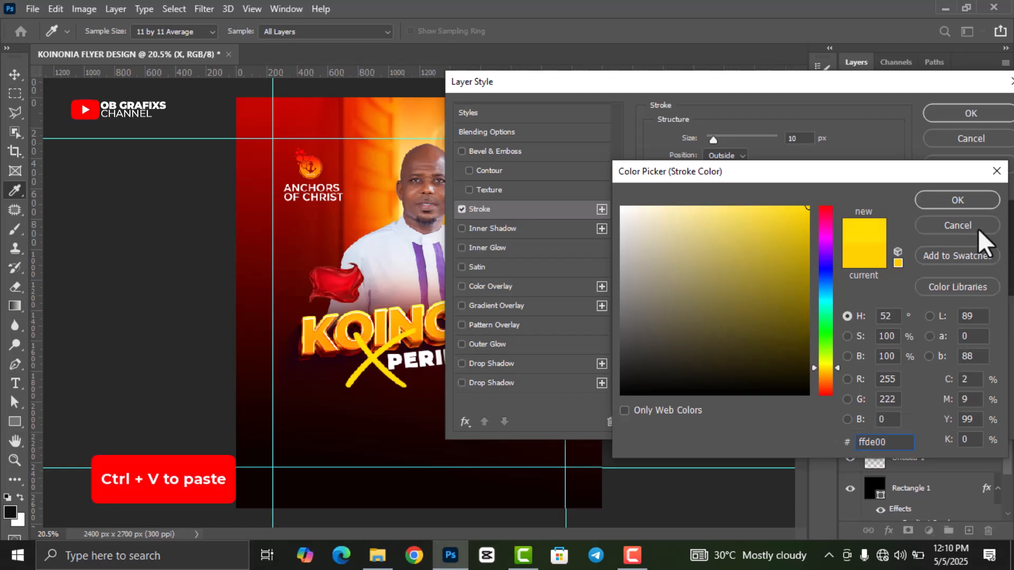
click(951, 201)
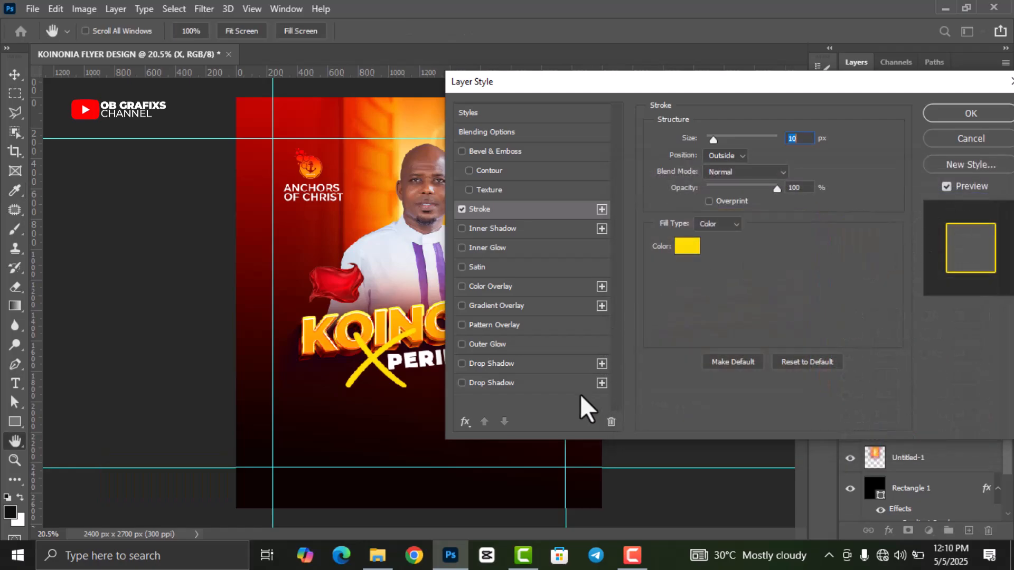
click(505, 386)
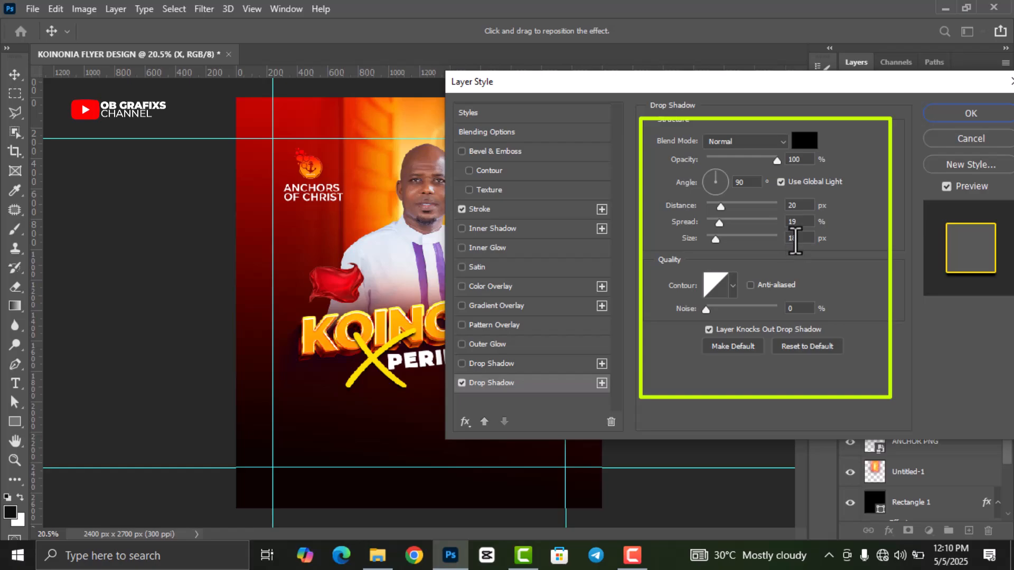
click(959, 113)
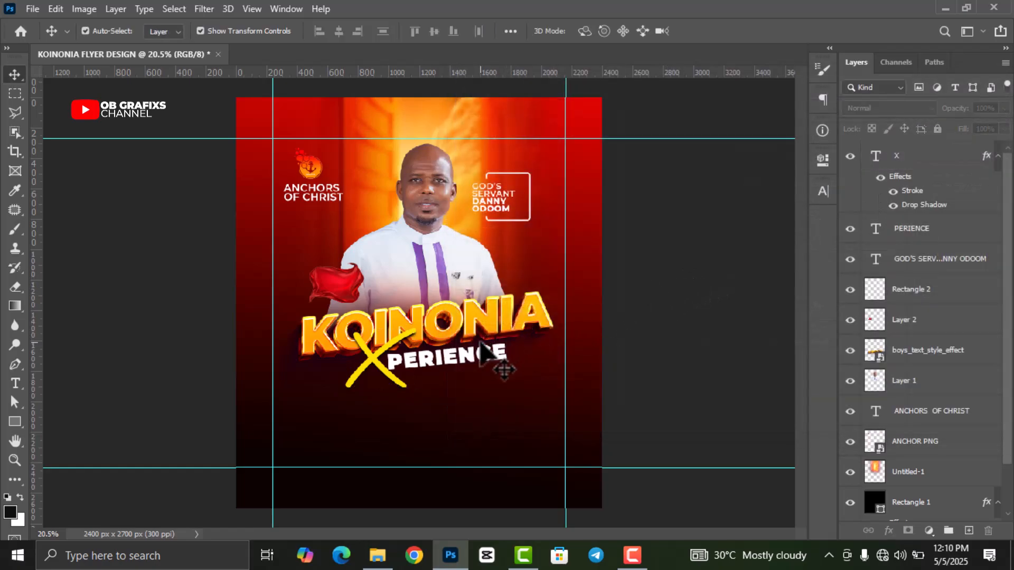
- Add a new text layer reading PRESENTS
scroll(217, 311, up, 1)
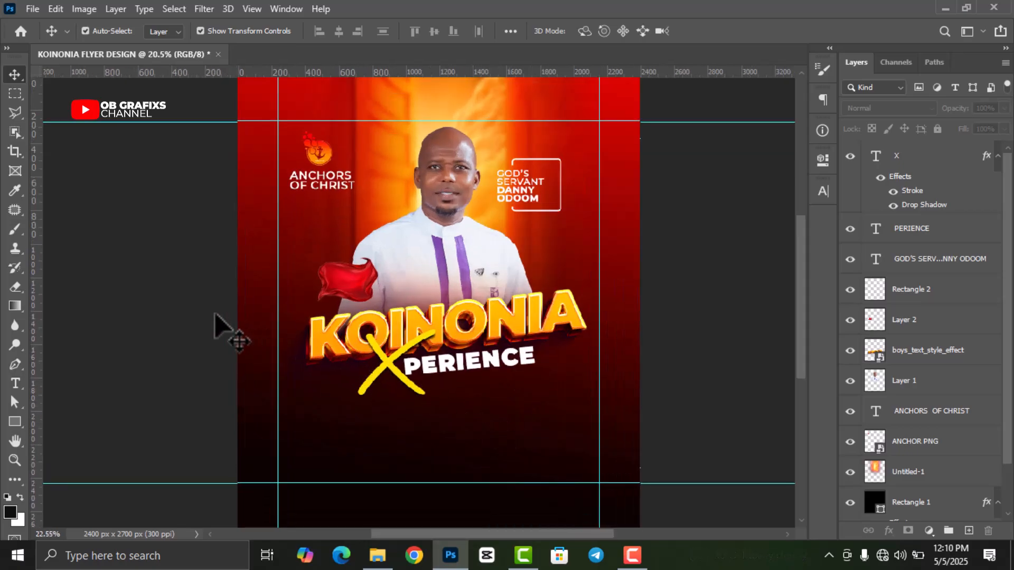
scroll(217, 316, up, 1)
key(t)
click(422, 218)
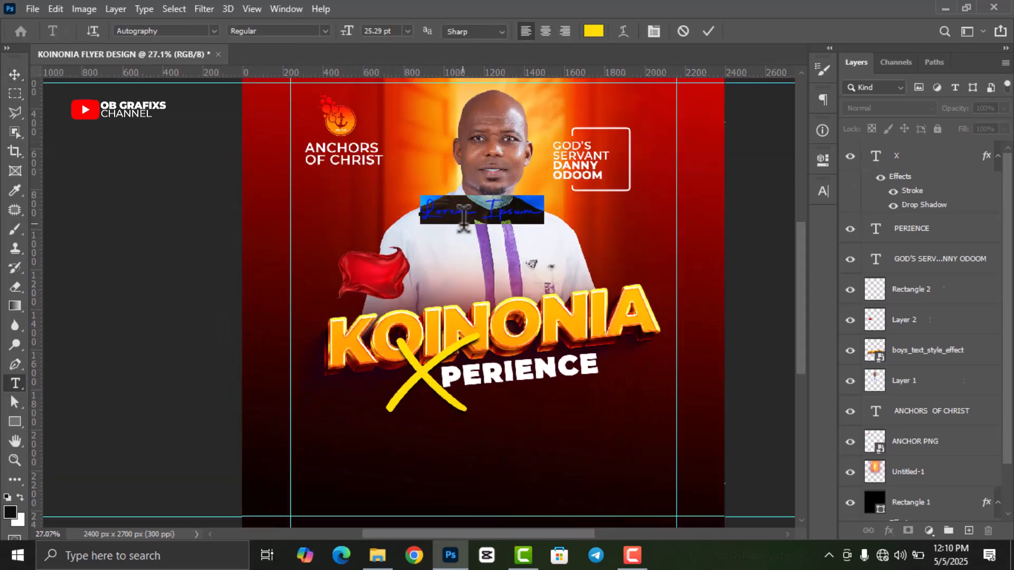
text(PRE)
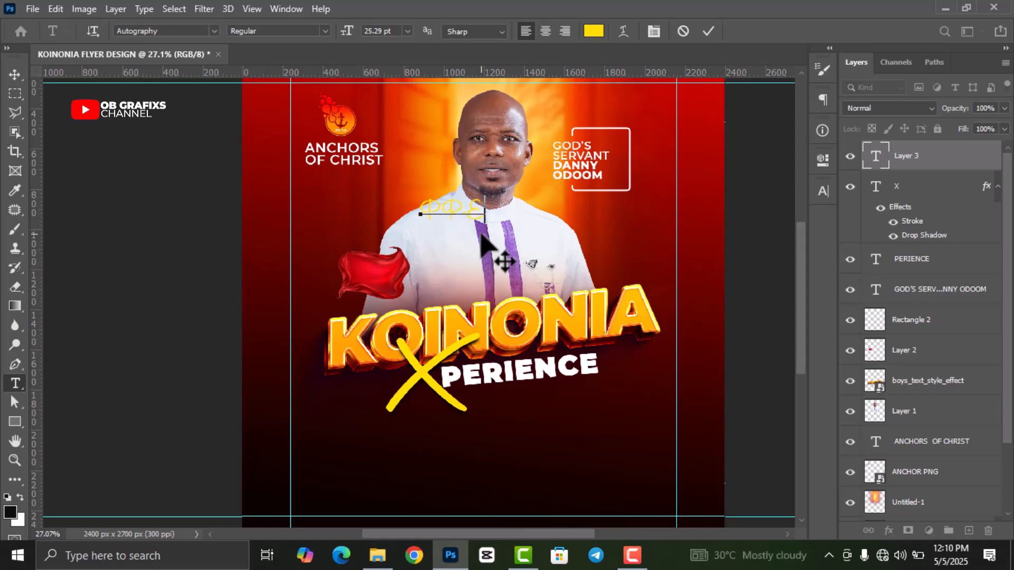
text(SENTS)
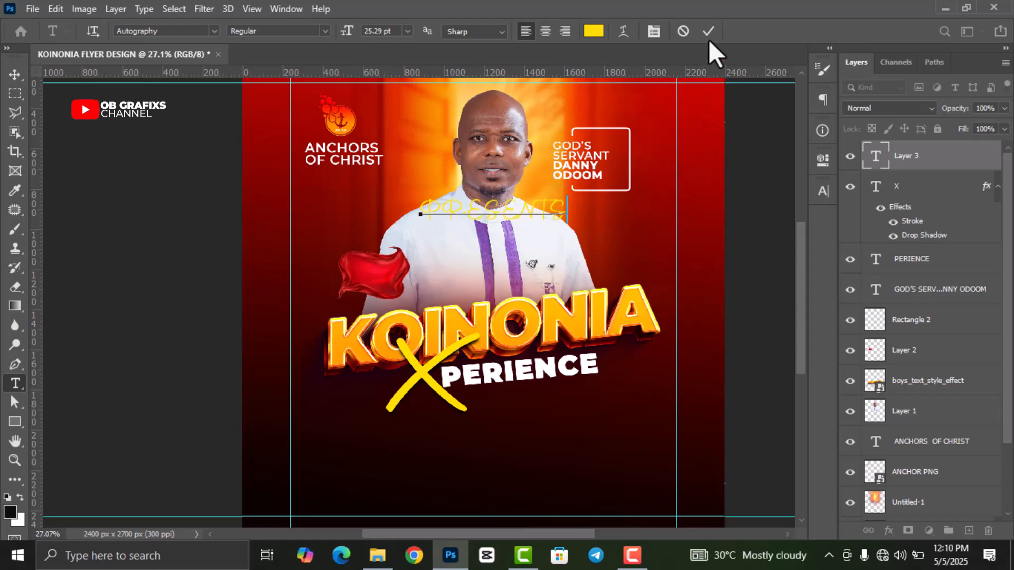
- Make PRESENTS white at 6 pt and move it onto the red flag
double_click(879, 166)
click(823, 191)
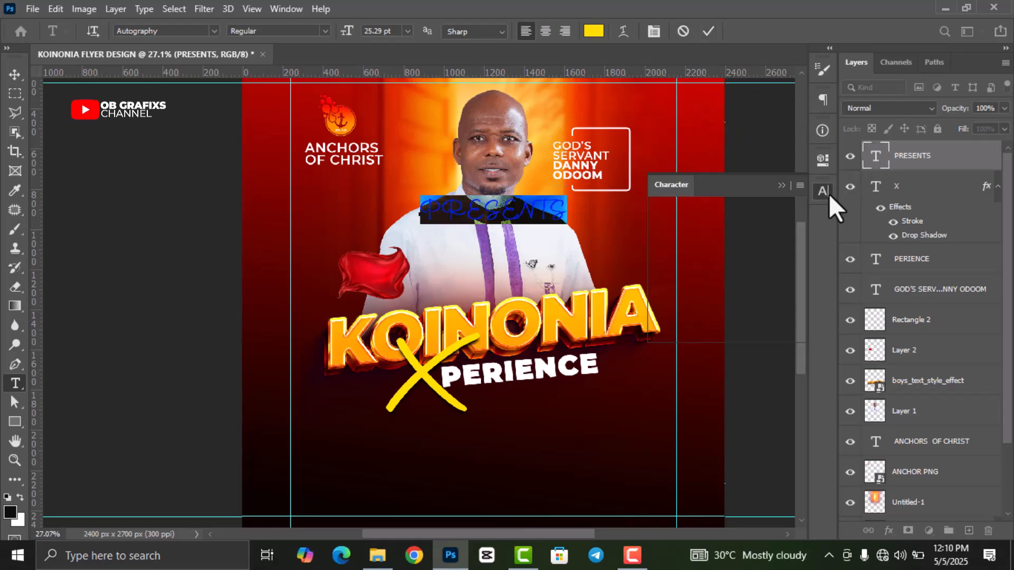
click(784, 275)
drag(787, 279, 584, 195)
click(959, 200)
click(681, 231)
text(6)
key(Return)
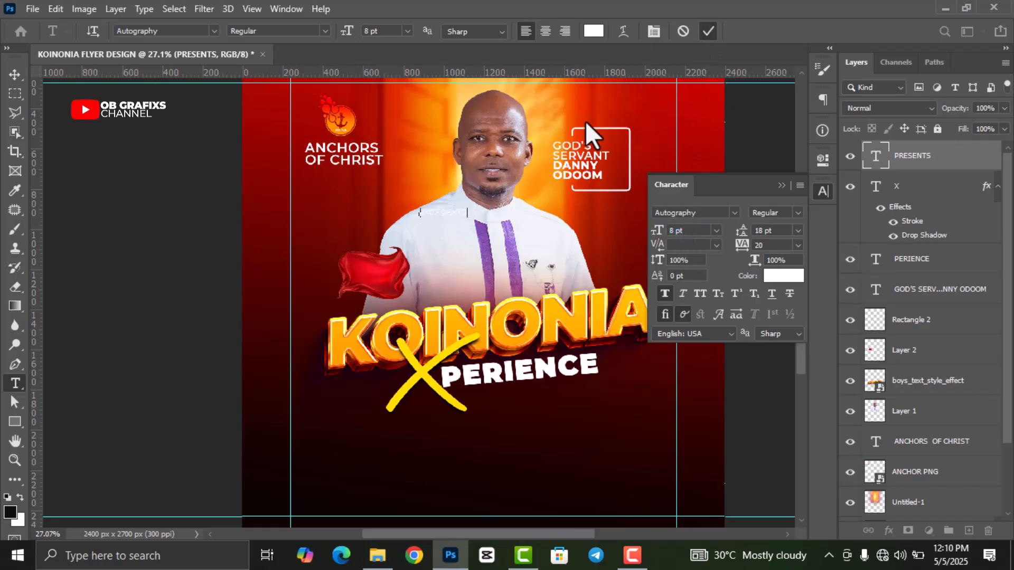
key(ctrl+Return)
key(v)
drag(455, 216, 384, 282)
- Set PRESENTS to Montserrat SemiBold at 9 pt
double_click(875, 156)
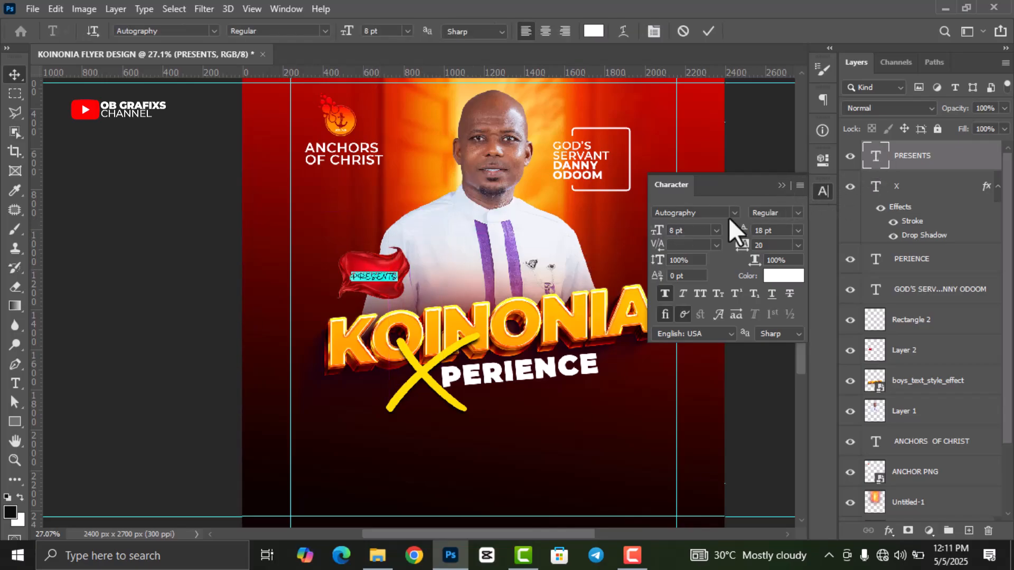
click(735, 212)
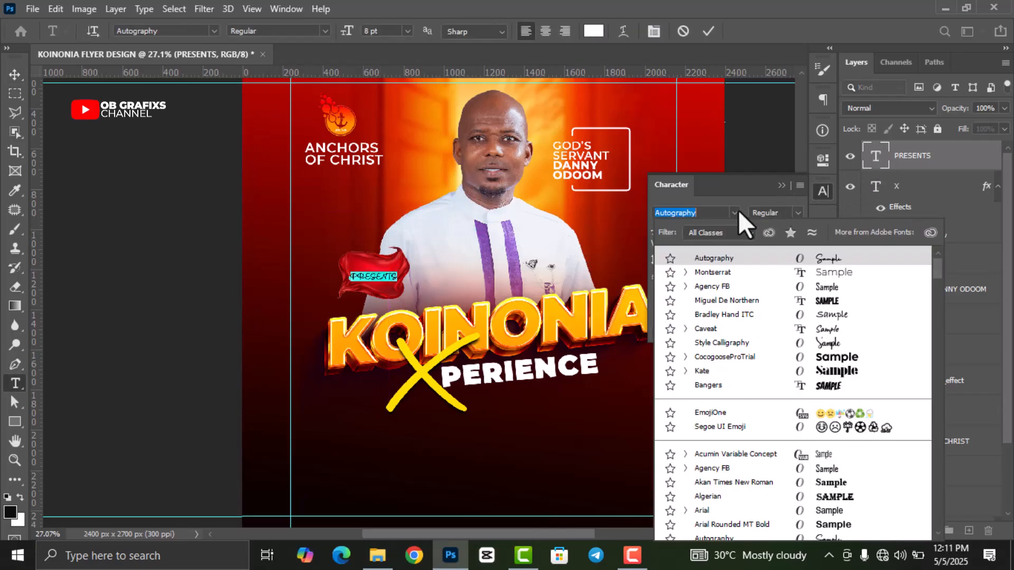
click(825, 273)
click(796, 213)
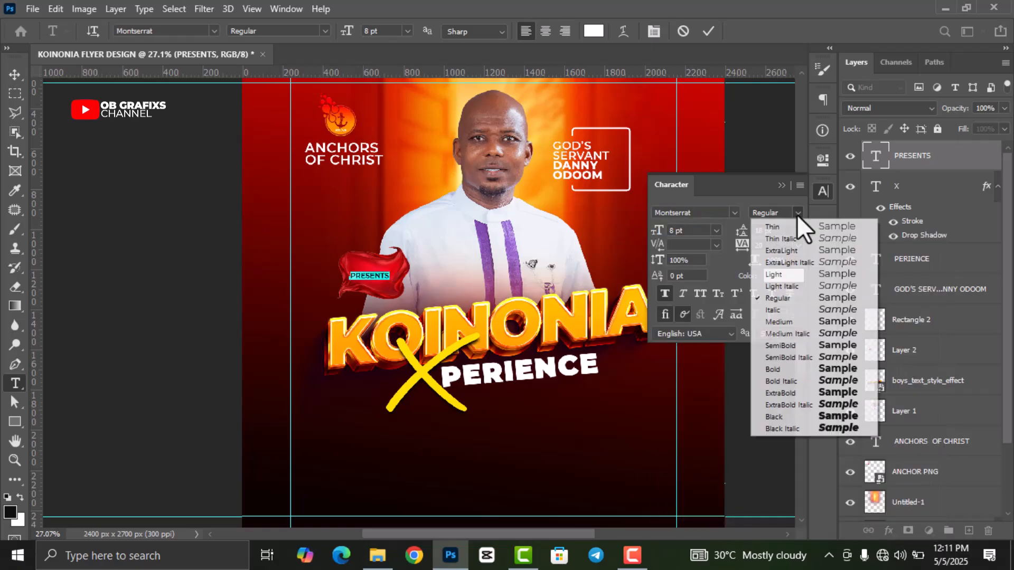
click(810, 324)
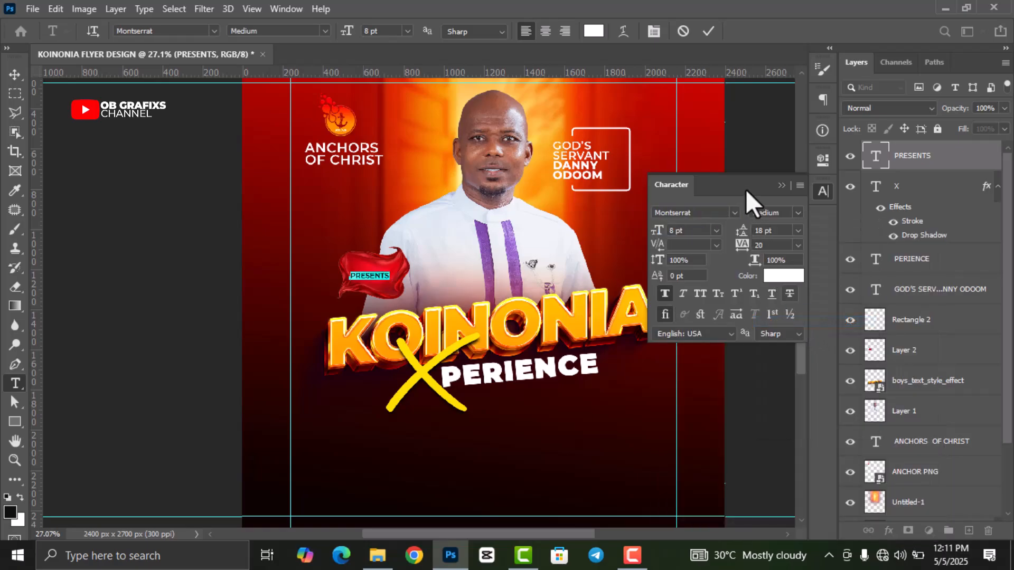
click(685, 230)
text(10)
key(Return)
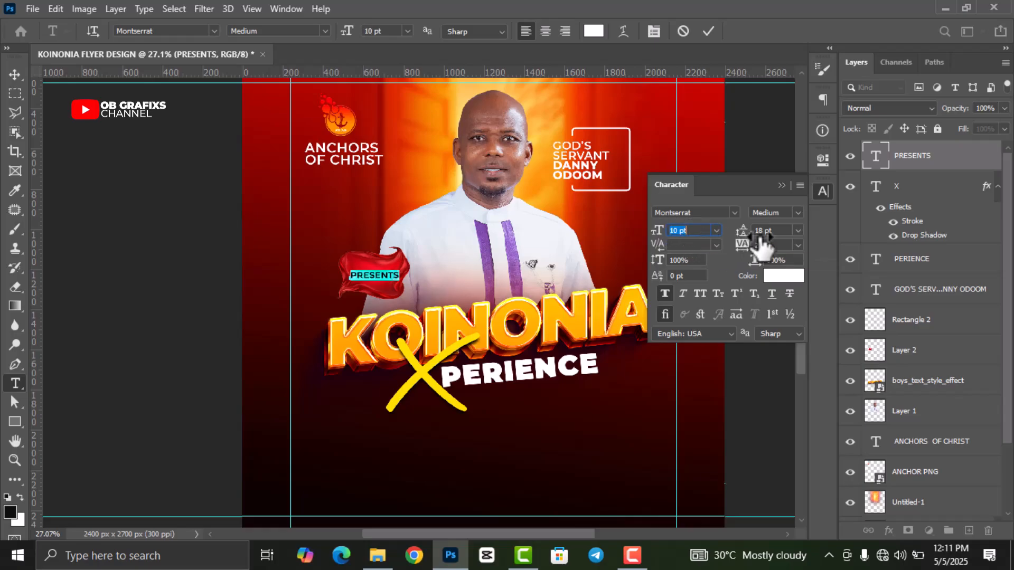
click(797, 212)
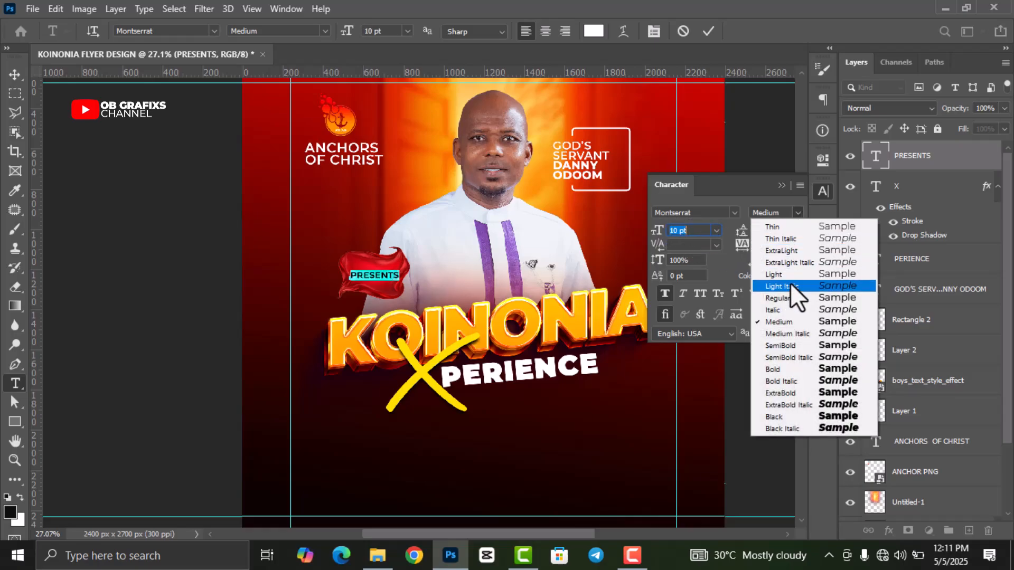
click(793, 344)
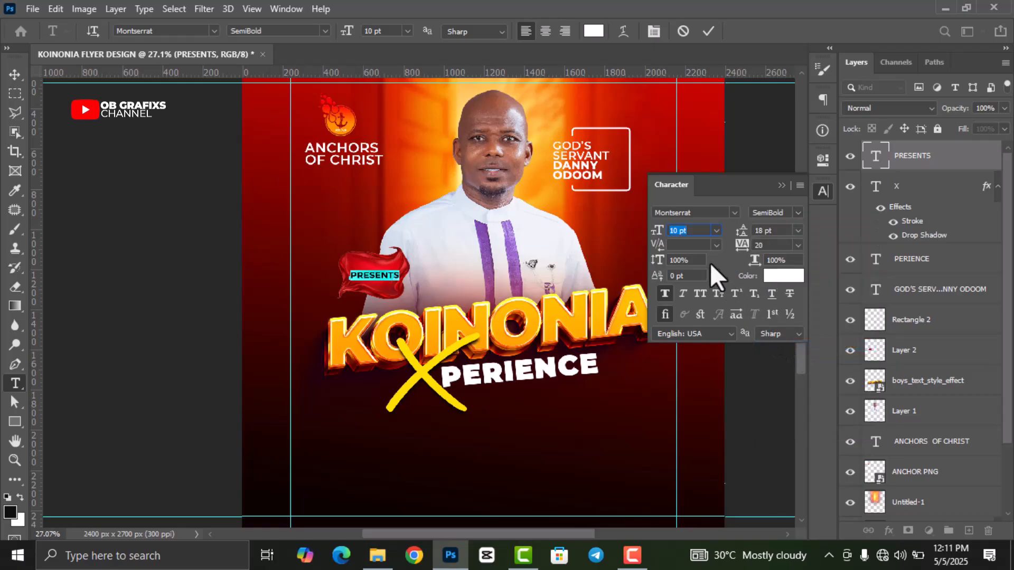
key(Down)
click(708, 31)
- Enlarge the red flag slightly, to about 113%
key(v)
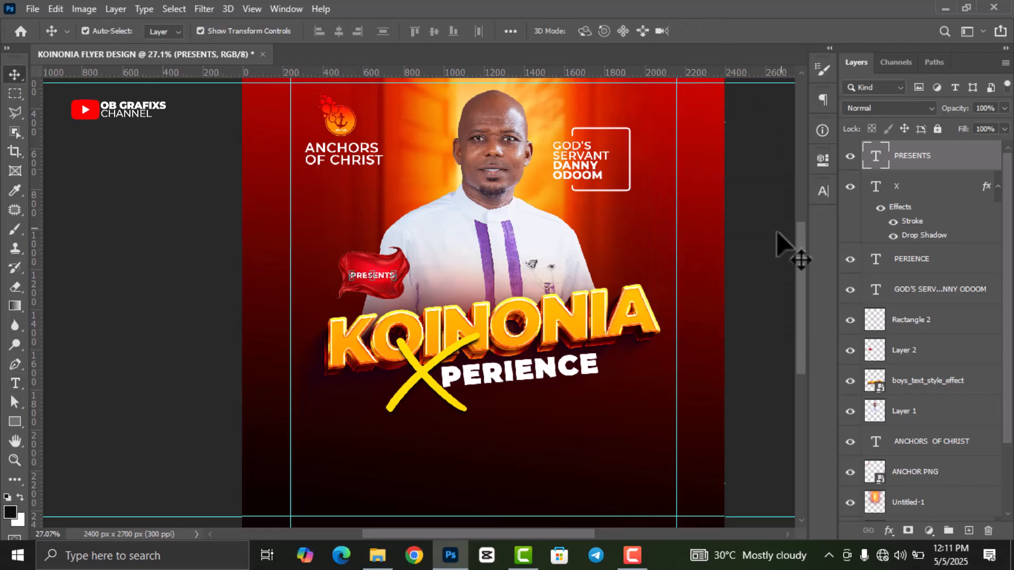
scroll(357, 327, up, 3)
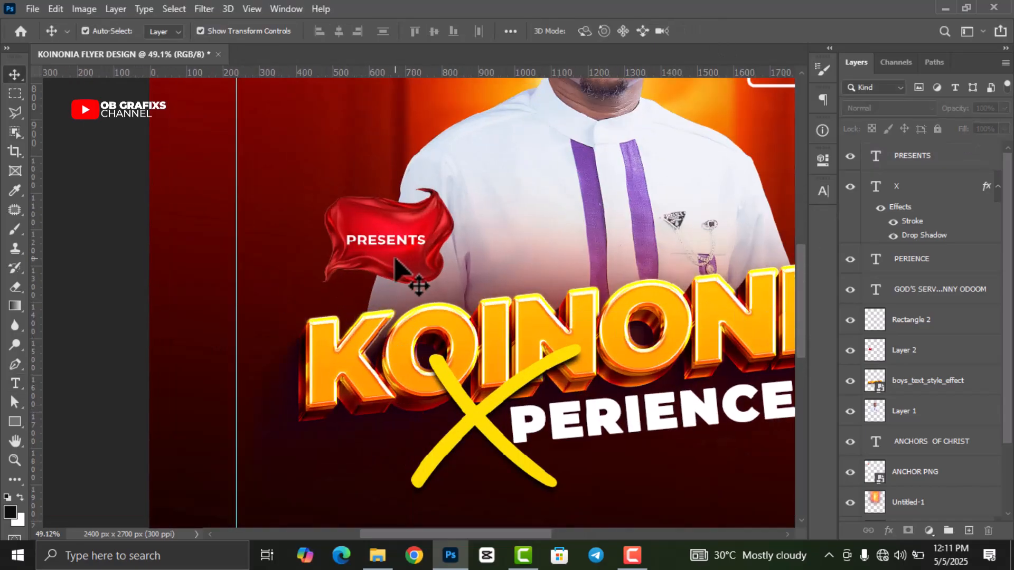
click(411, 275)
mouse_move(391, 290)
mouse_down()
mouse_move(397, 267)
mouse_move(395, 302)
mouse_up()
click(734, 31)
- Nudge PRESENTS so it sits centred on the flag
drag(409, 240, 386, 242)
scroll(386, 242, down, 10)
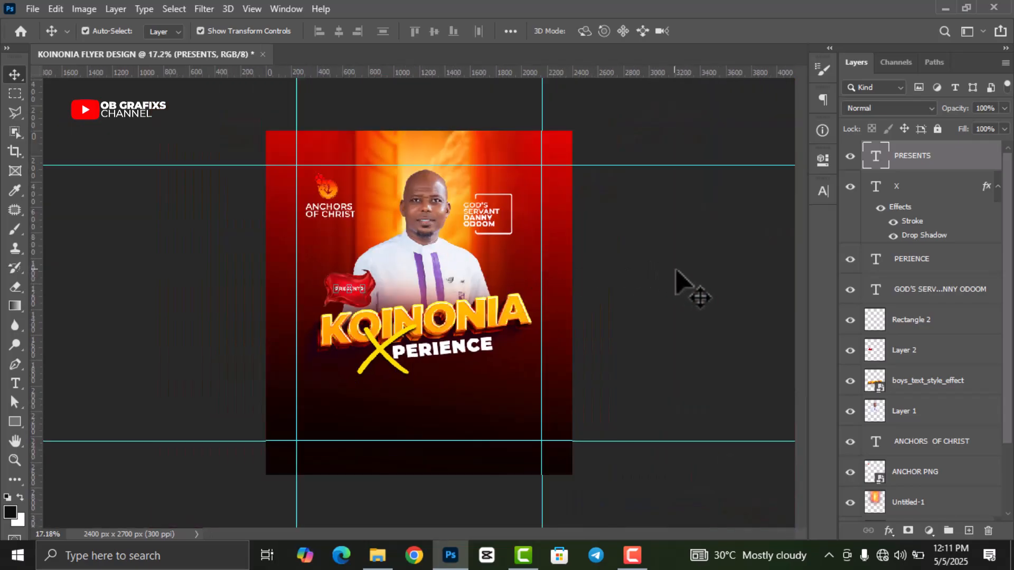
click(673, 269)
scroll(491, 405, up, 1)
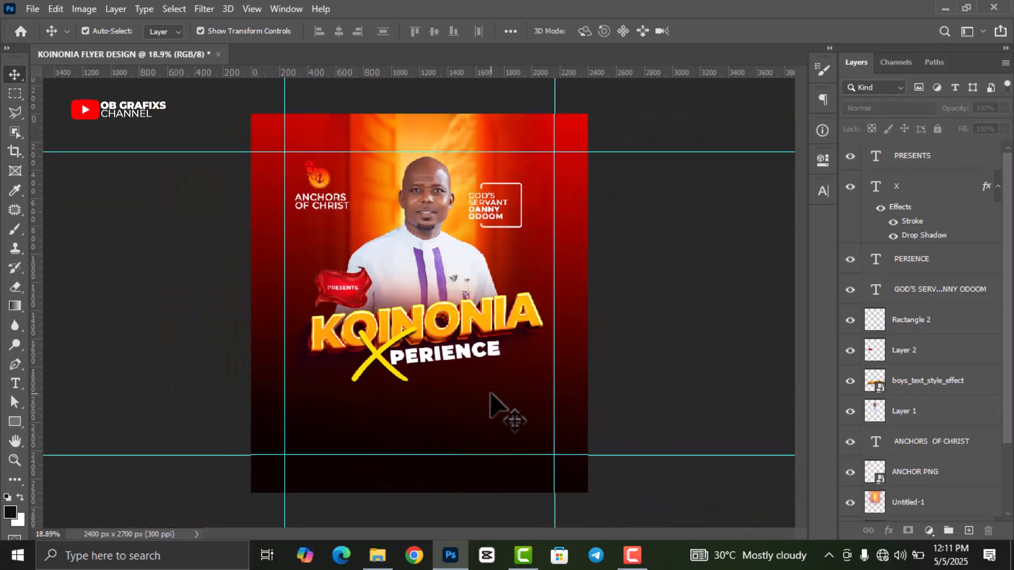
scroll(491, 406, up, 1)
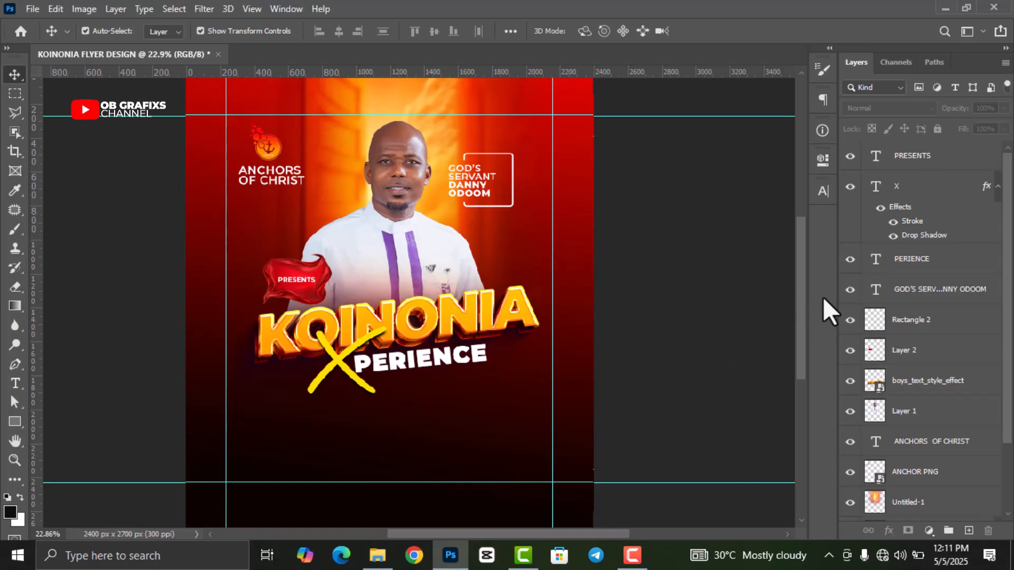
drag(802, 297, 806, 328)
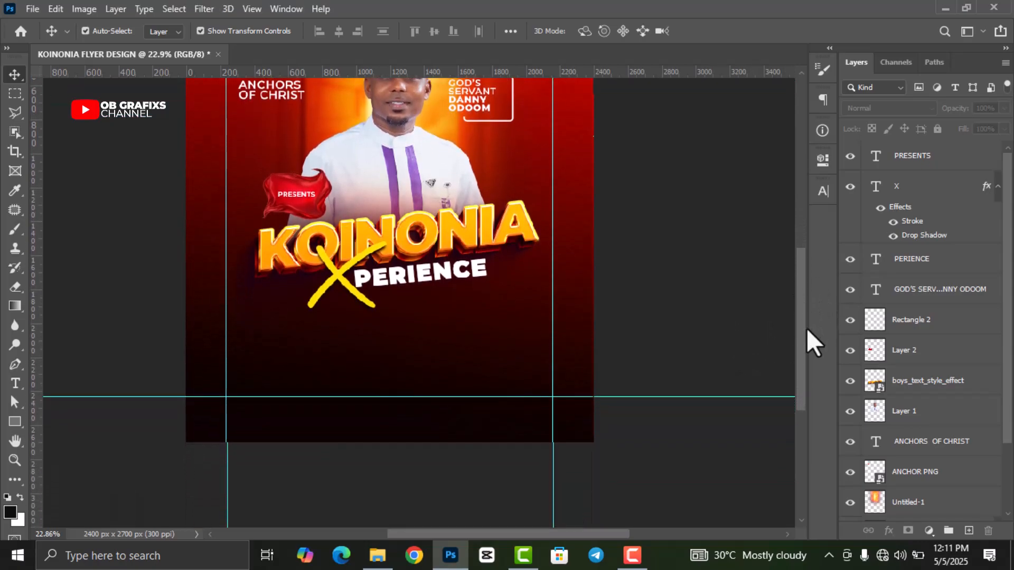
scroll(301, 449, up, 1)
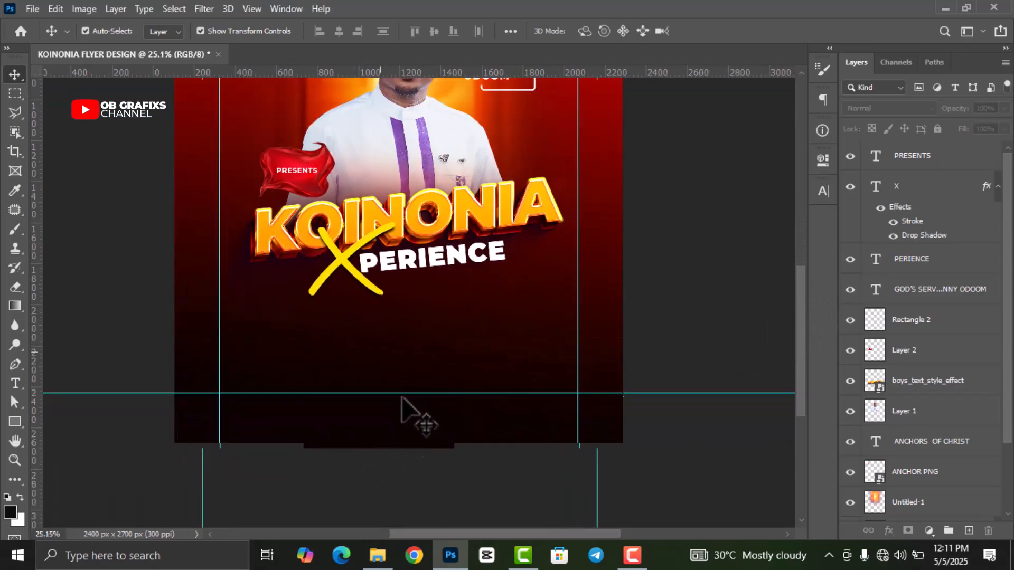
scroll(402, 398, up, 1)
- Draw a wide rectangle below the title with no fill and a solid yellow outline
click(14, 422)
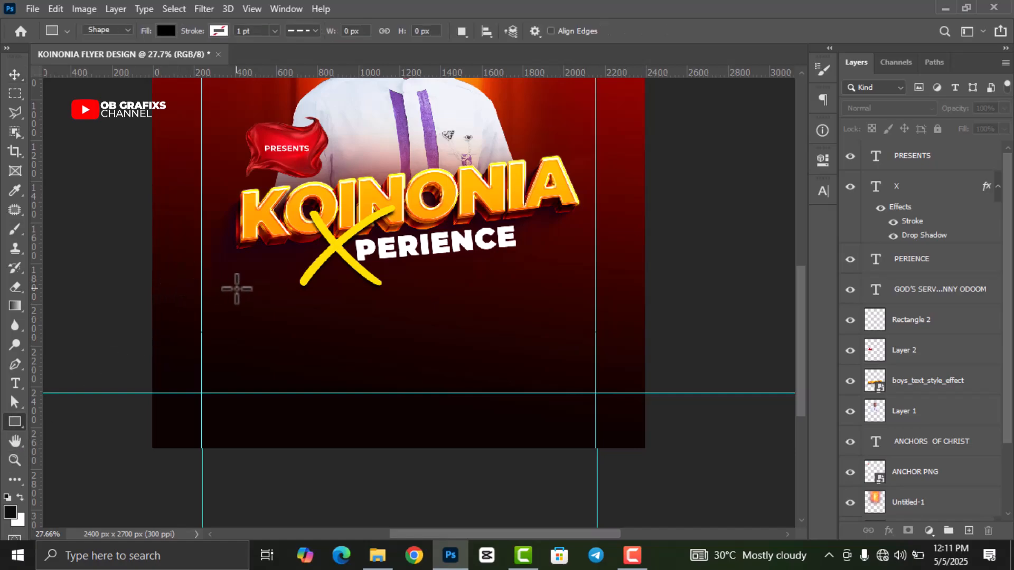
drag(244, 274, 558, 338)
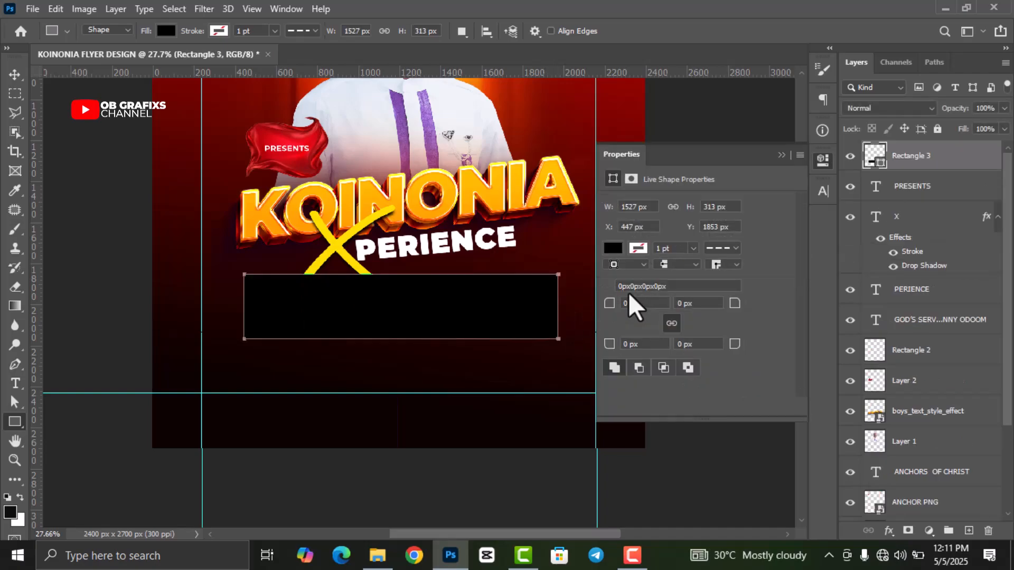
click(613, 248)
click(618, 277)
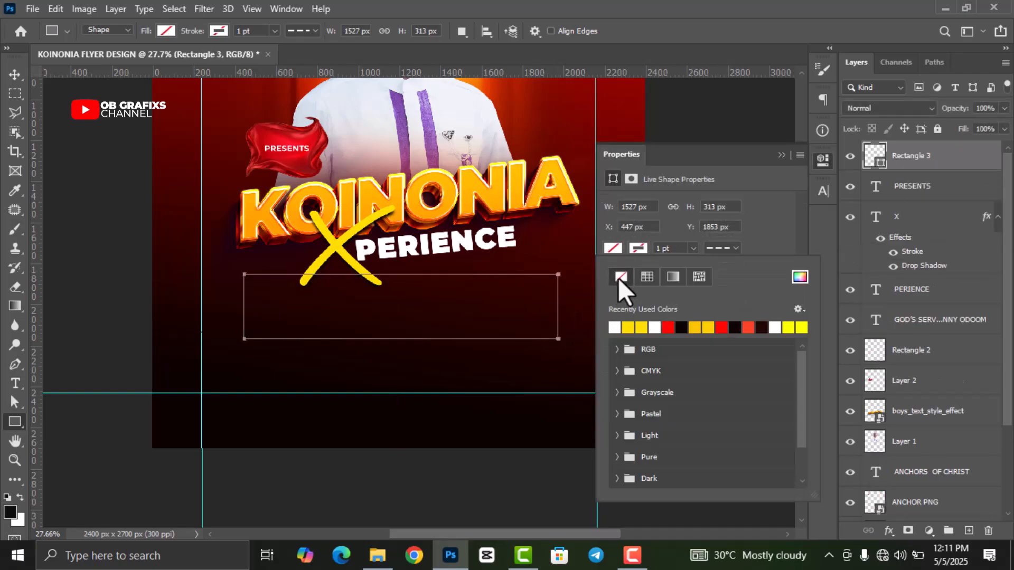
click(637, 249)
click(629, 328)
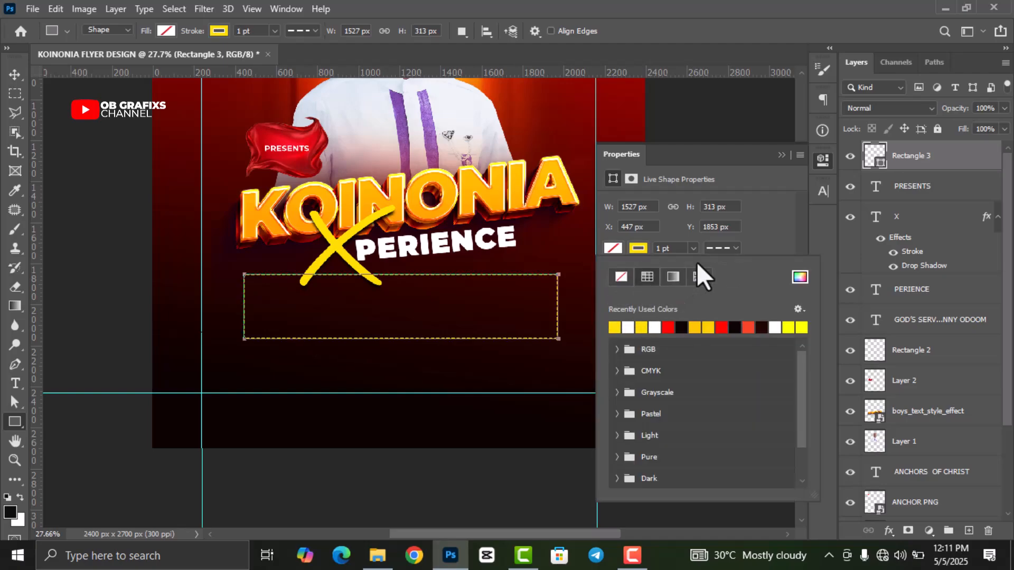
click(734, 249)
click(734, 249)
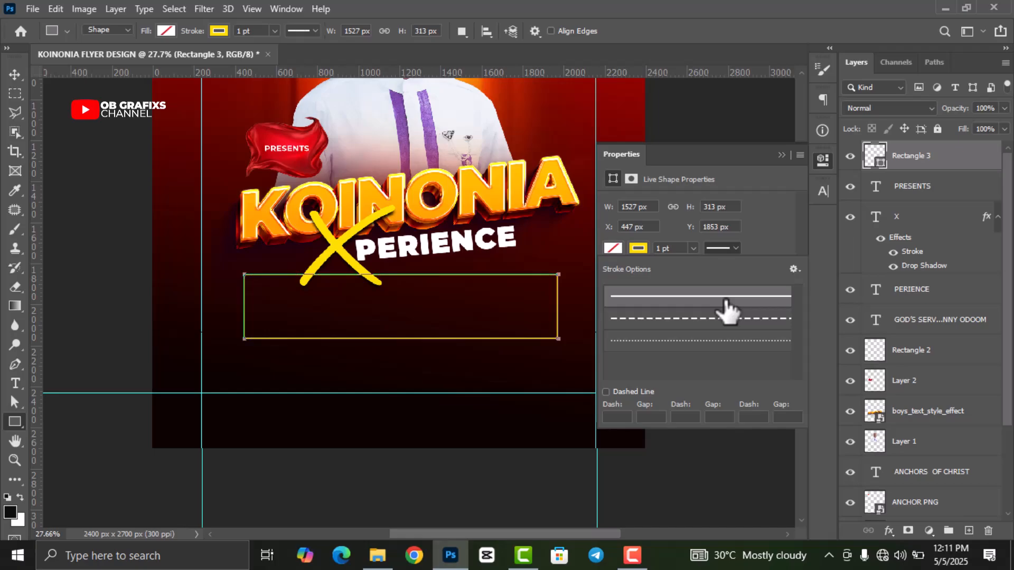
click(824, 159)
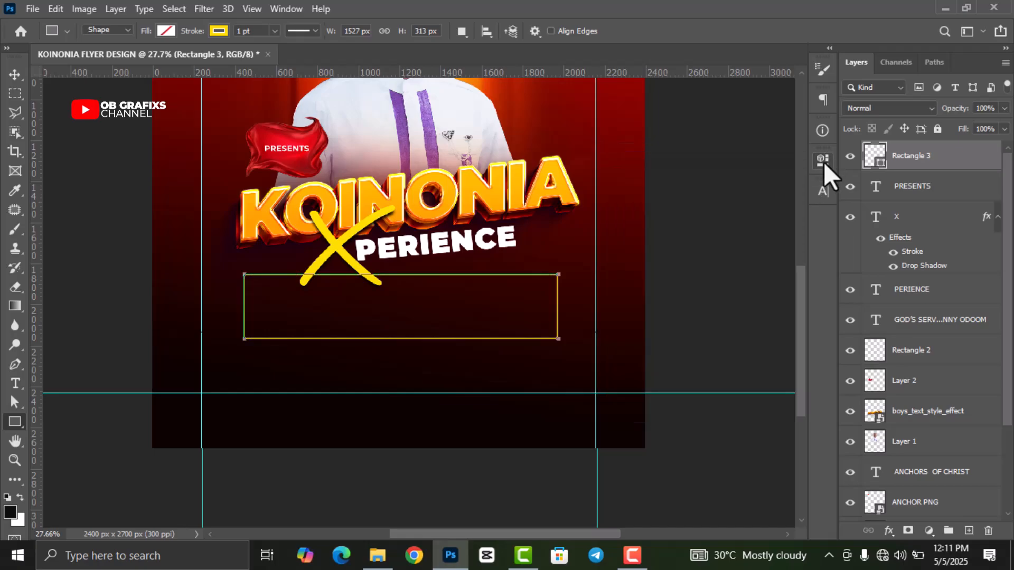
- Rasterize Rectangle 3 and marquee the band between its top and bottom edges
right_click(925, 165)
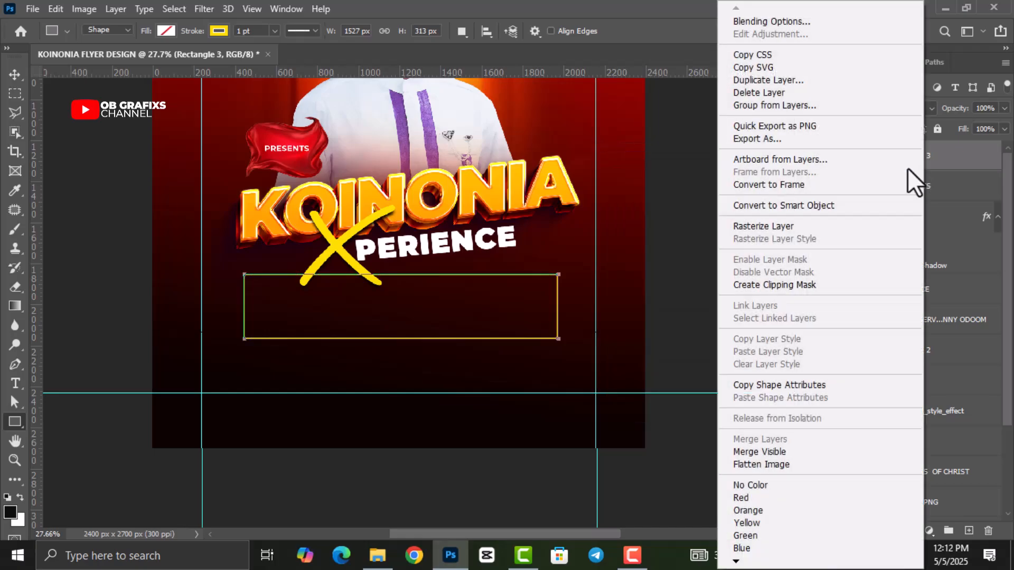
click(767, 226)
click(13, 75)
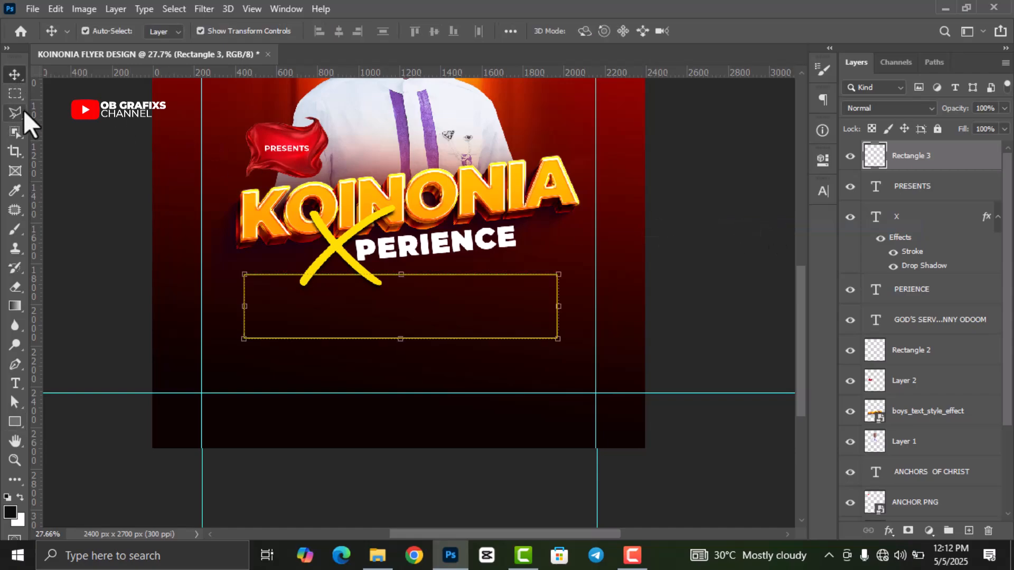
click(14, 94)
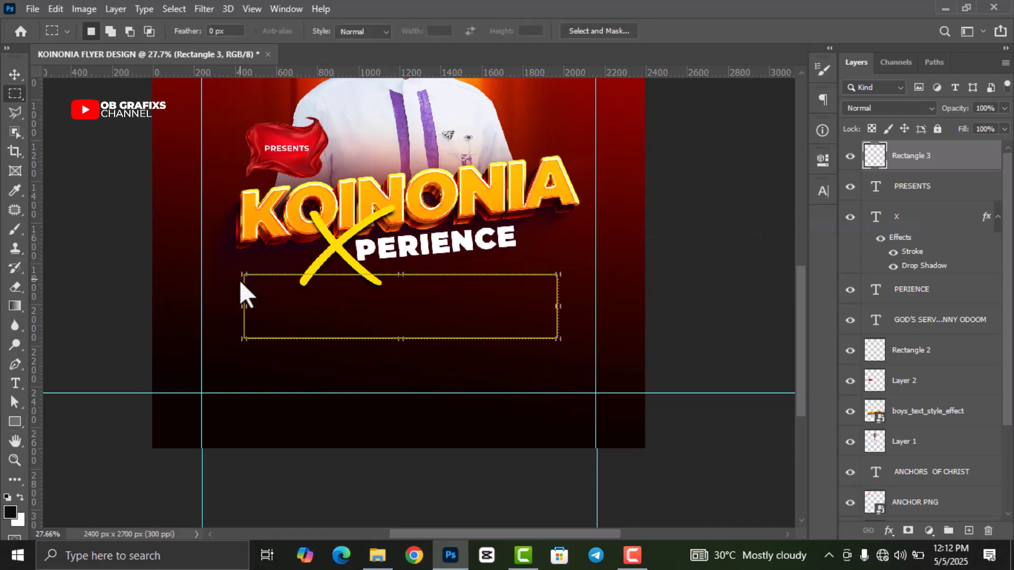
drag(240, 278, 567, 336)
- Use Layer Via Cut to split off the side edges, then delete that Layer 3
right_click(502, 307)
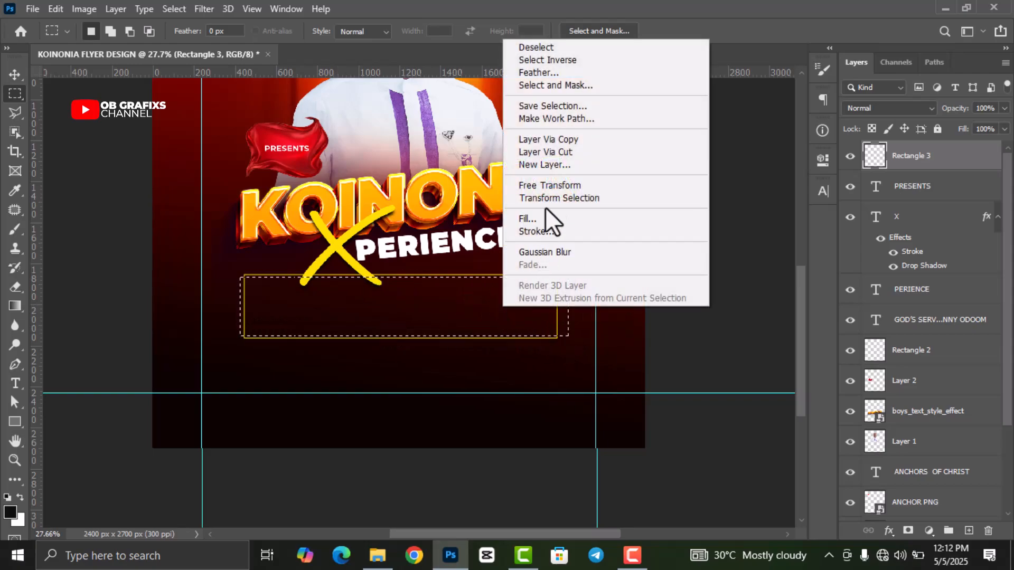
click(552, 153)
click(850, 156)
click(902, 193)
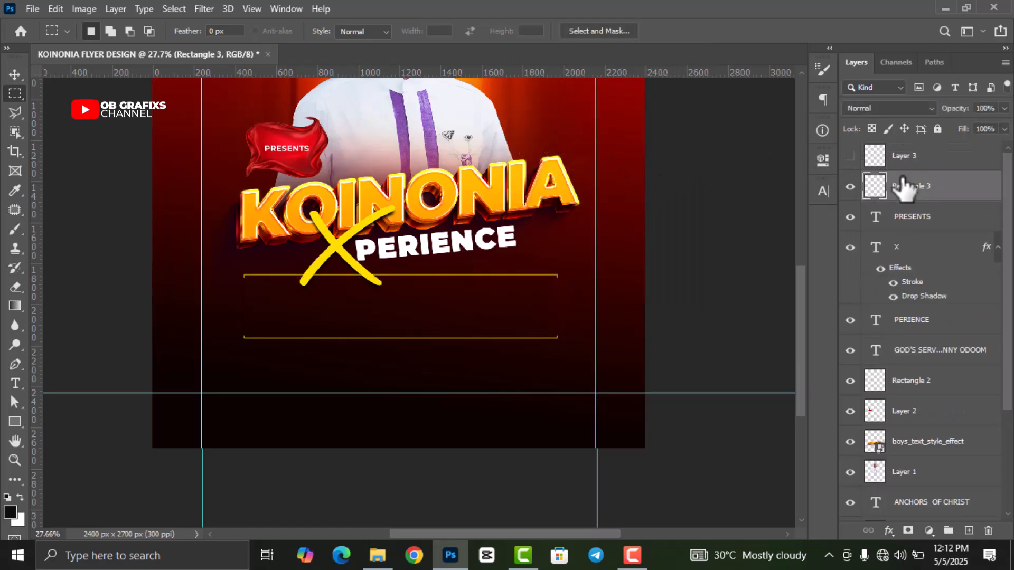
drag(906, 161, 988, 530)
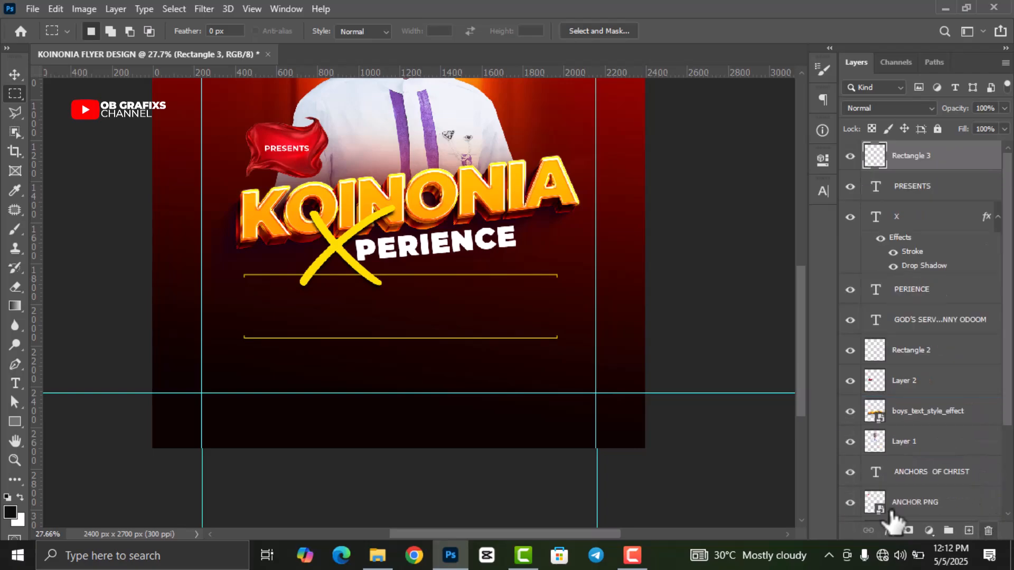
click(16, 75)
click(106, 228)
scroll(393, 342, down, 2)
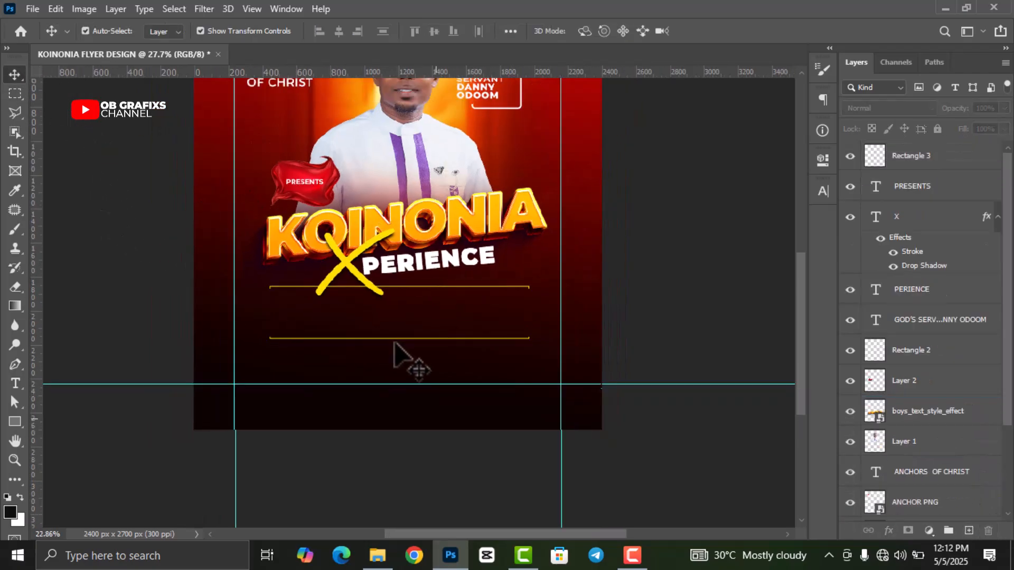
scroll(393, 364, down, 2)
scroll(400, 398, up, 2)
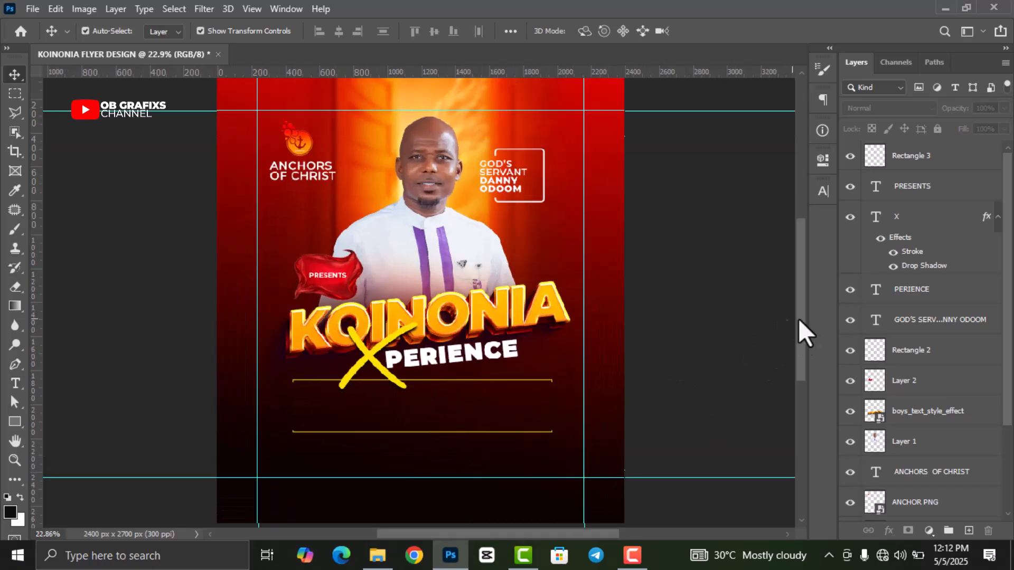
scroll(801, 334, down, 3)
scroll(430, 384, up, 2)
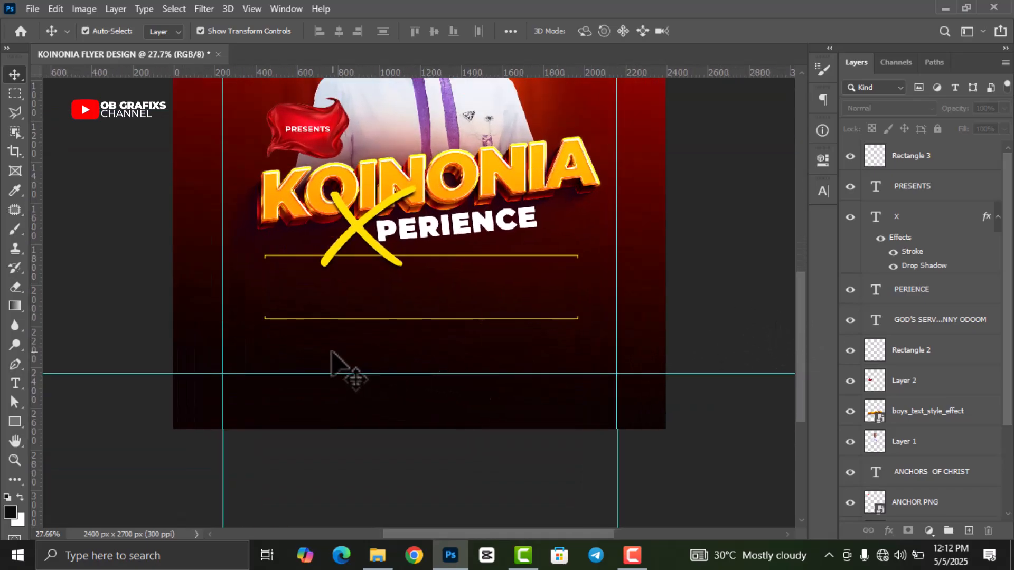
- Type the time 6:00PM- 9:00PM at 30 pt between the gold lines
key(t)
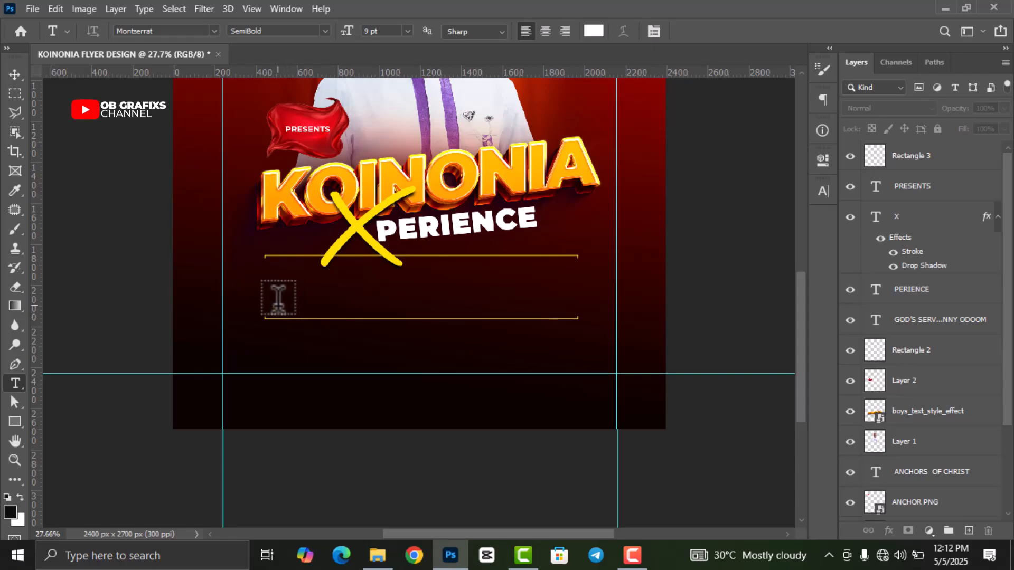
click(276, 306)
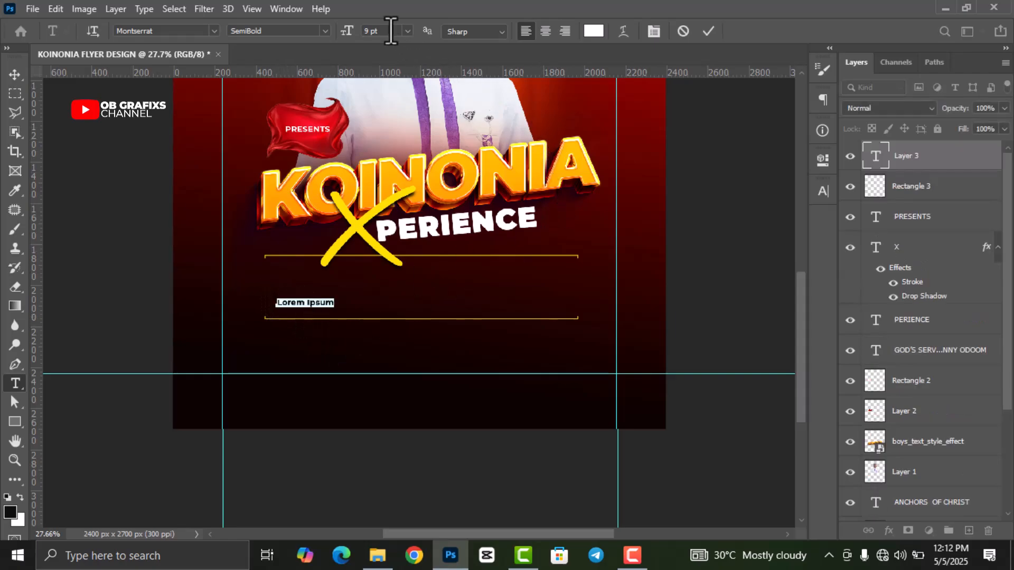
click(408, 32)
click(388, 177)
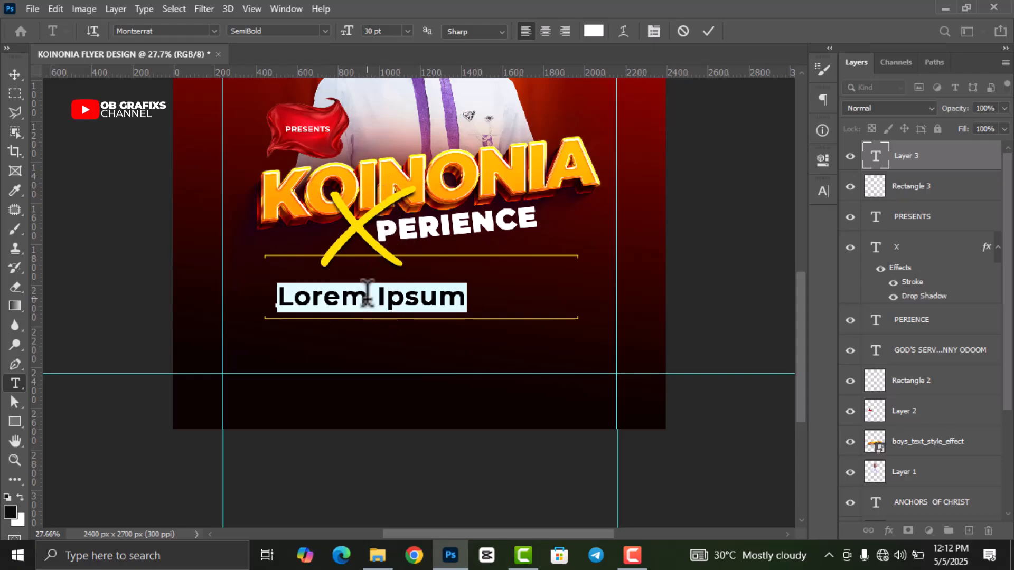
text(Lor)
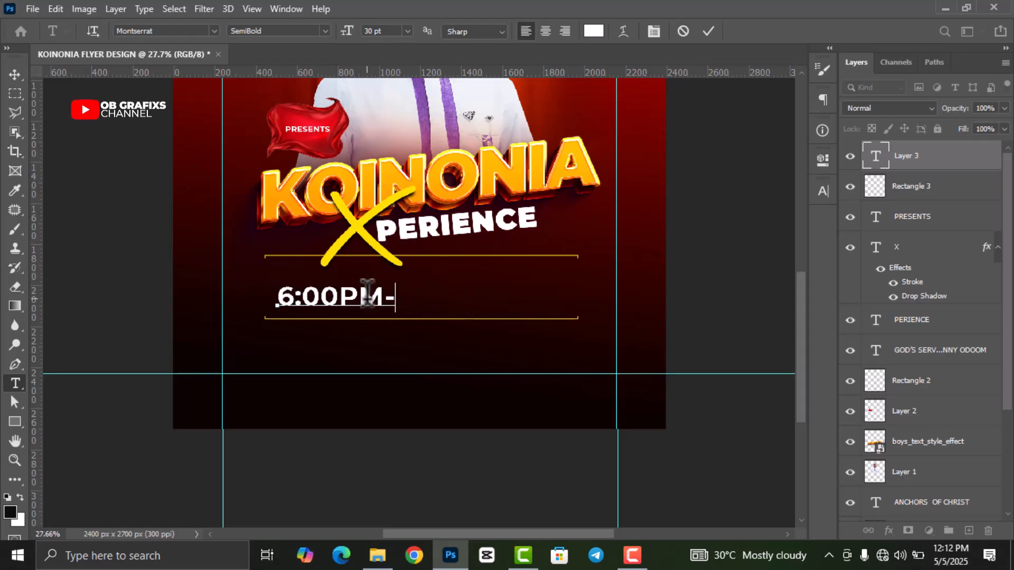
text(9:009)
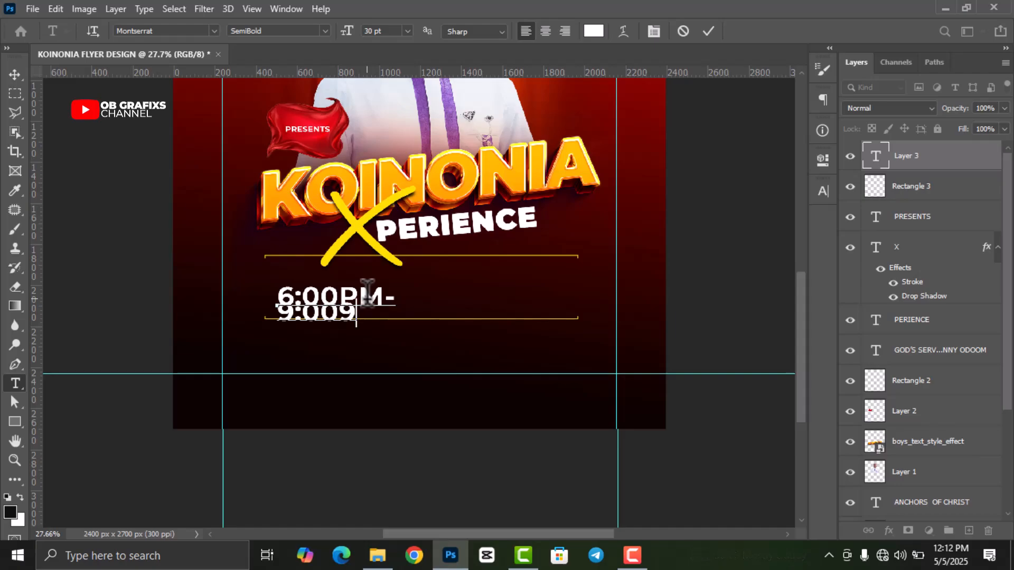
text(P)
click(708, 32)
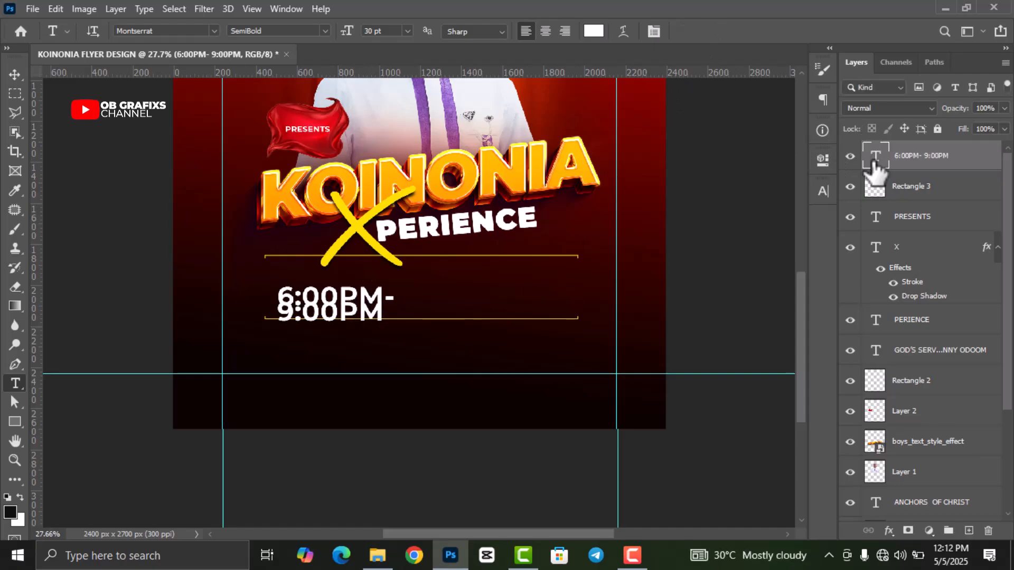
- Make the time text Montserrat ExtraBold with -20 tracking
double_click(875, 161)
click(822, 192)
click(768, 230)
scroll(767, 230, up, 4)
scroll(768, 230, up, 3)
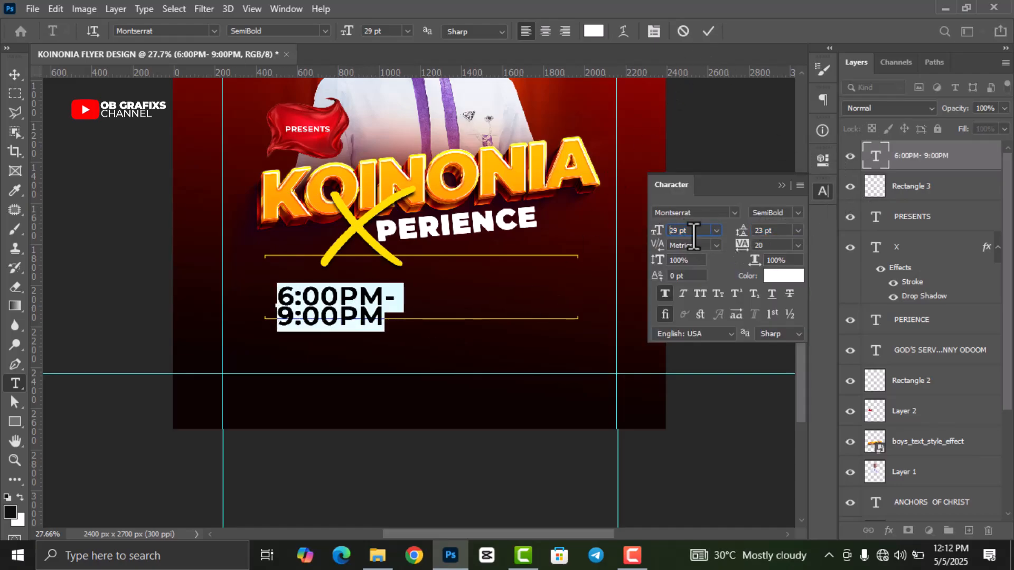
scroll(693, 236, down, 7)
click(775, 212)
click(794, 404)
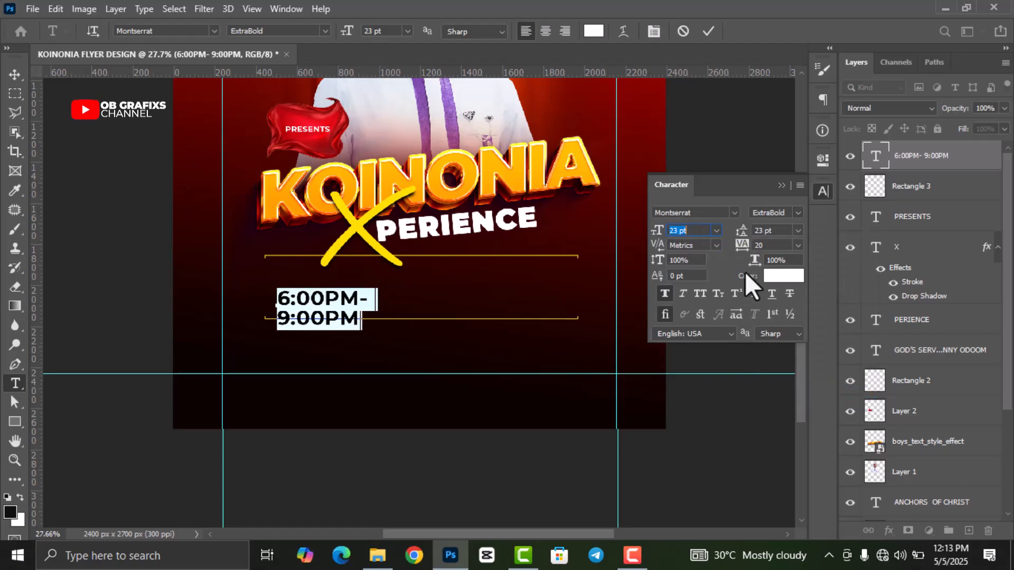
click(769, 244)
scroll(768, 244, down, 4)
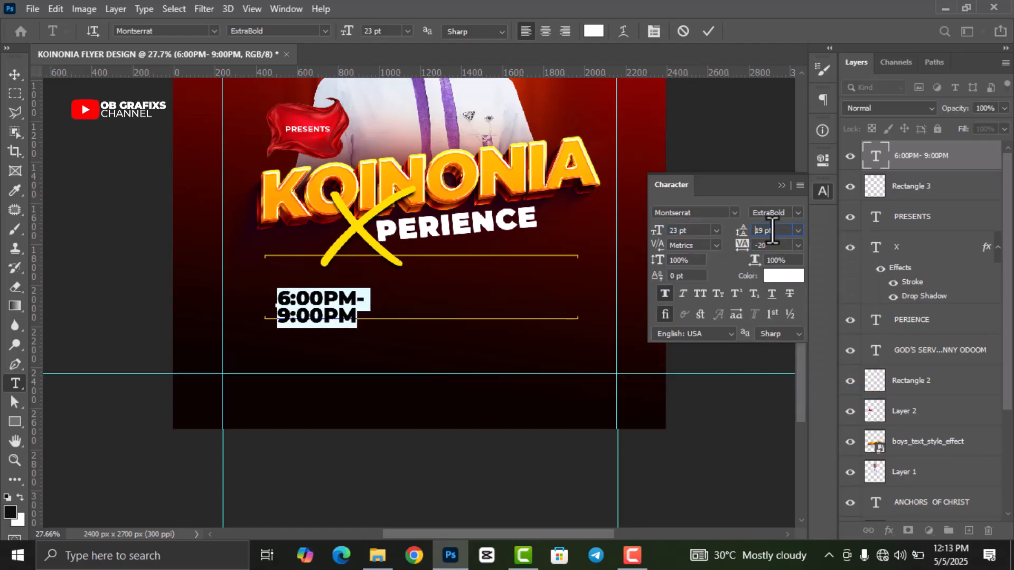
- Move the time text to the left between the gold lines and scale it down
click(15, 74)
scroll(337, 352, up, 1)
drag(330, 311, 428, 284)
click(735, 31)
- Duplicate the time layer, retype it as the venue 'AGONA SWEDRU MANDELA MARKET OPPOSITE GCB', and position it
key(ctrl+j)
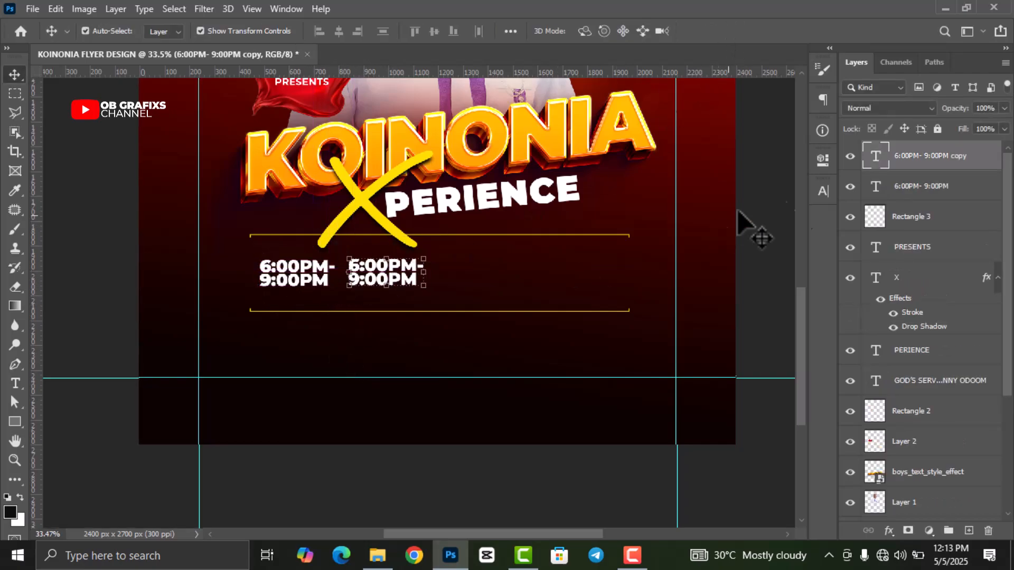
double_click(875, 156)
text(AGONA SWEDRU)
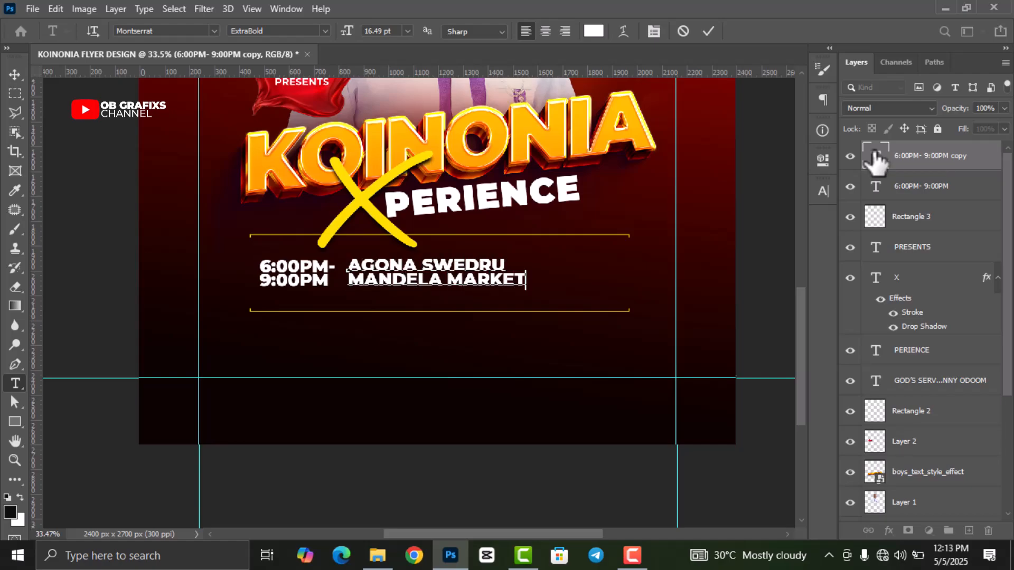
click(708, 31)
drag(423, 285, 530, 359)
- Retype a copy as the date '27TH MAY' / '2025' on two lines and place it beside the venue
double_click(875, 156)
text(27)
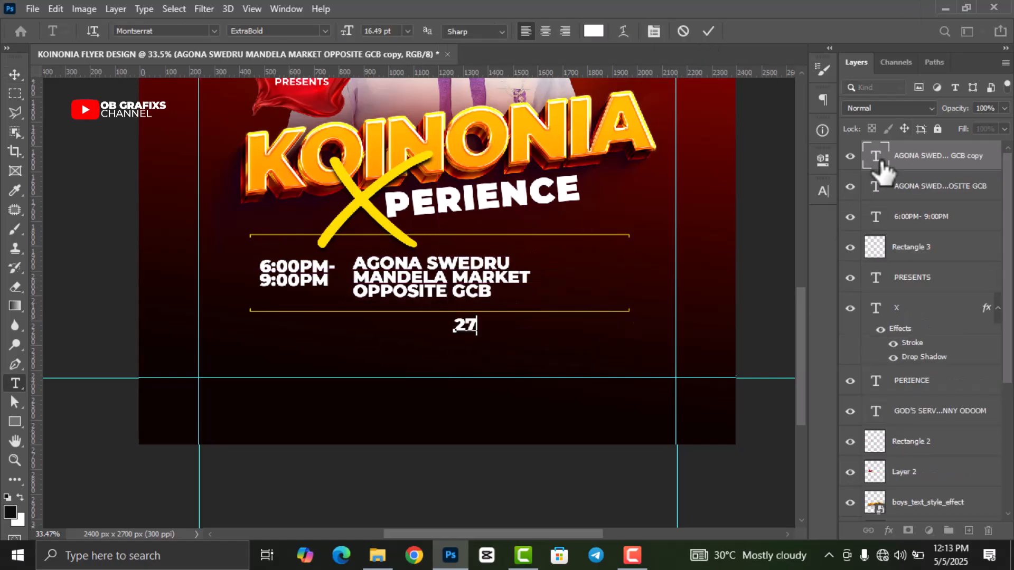
text(TH MAY)
key(Return)
text(2025)
click(708, 31)
drag(543, 340, 594, 276)
- Scale the time, venue and date blocks together and centre them between the gold lines
click(864, 227)
shift+click(935, 158)
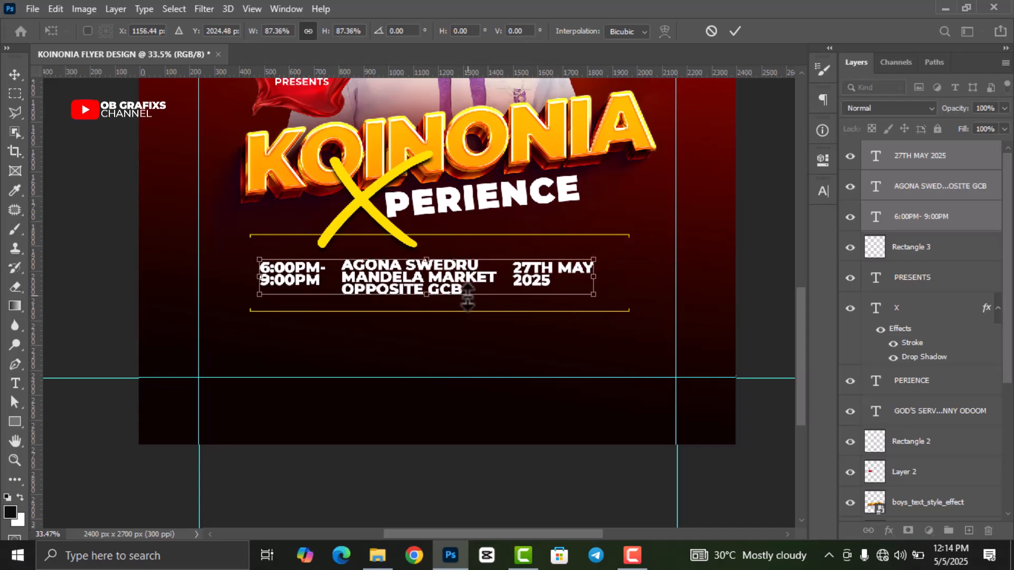
drag(441, 284, 452, 281)
click(735, 30)
- Nudge the date and venue text right so the three blocks are evenly spaced
click(760, 177)
click(560, 274)
key(shift+Right)
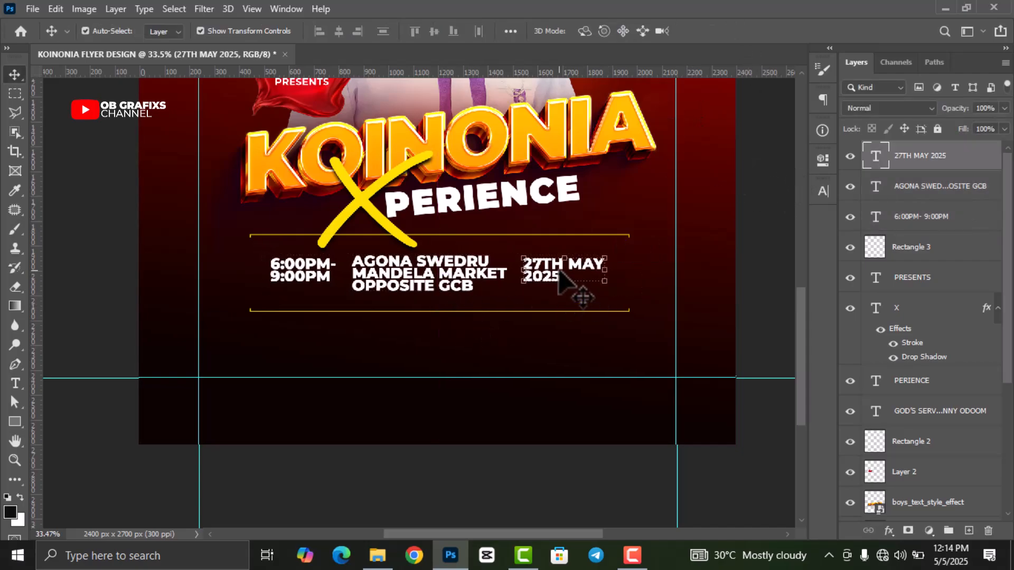
key(shift+Right)
click(421, 277)
key(shift+Right)
key(shift+Right)
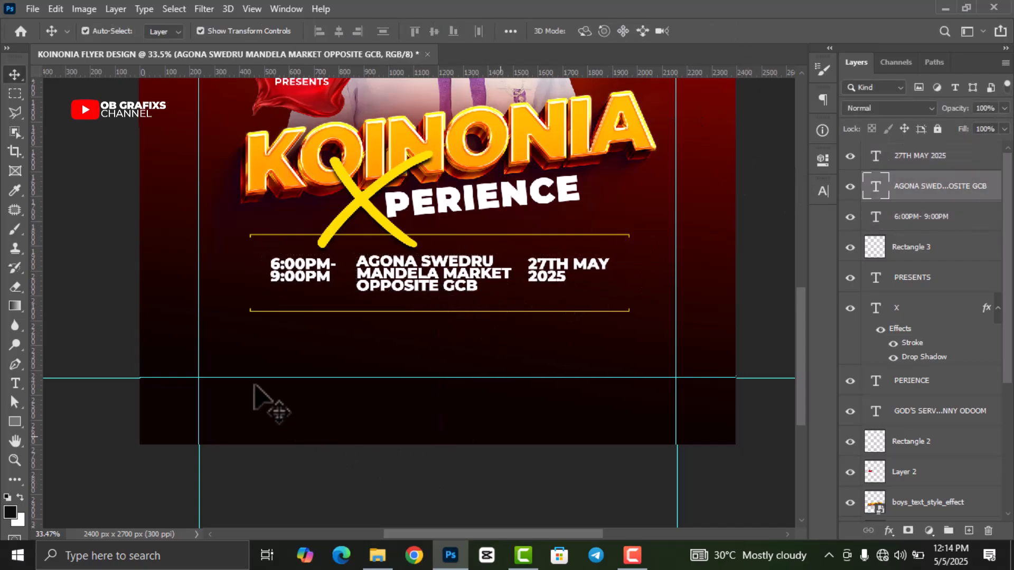
click(283, 414)
- Draw a thin white vertical divider bar between the time and the venue
click(15, 422)
scroll(468, 267, up, 2)
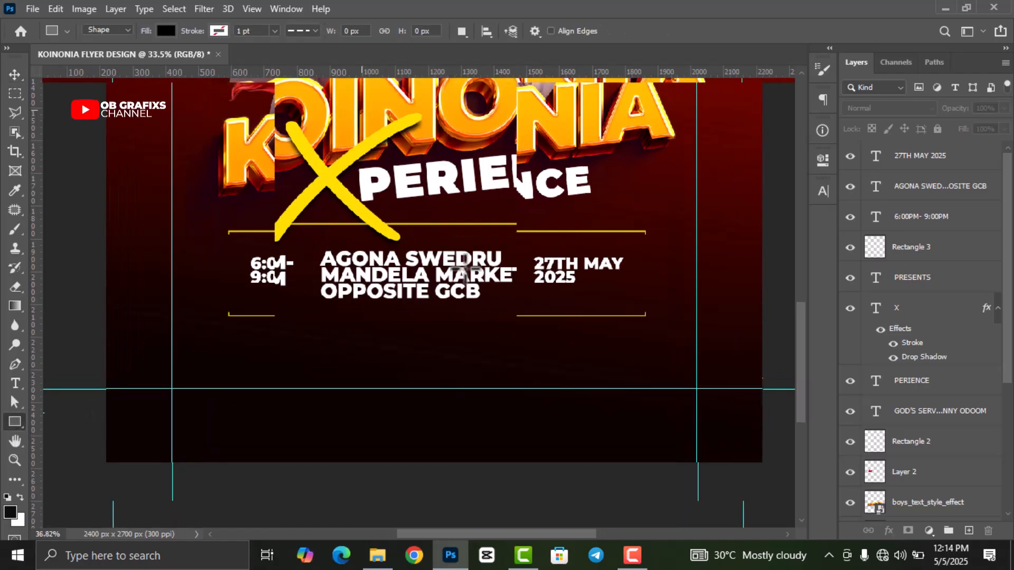
drag(306, 244, 307, 301)
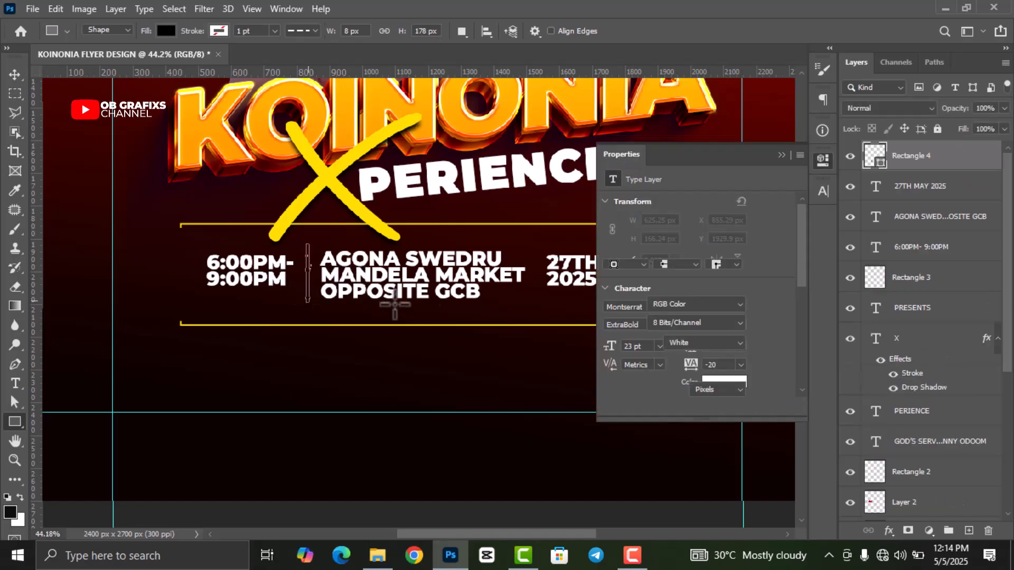
click(613, 249)
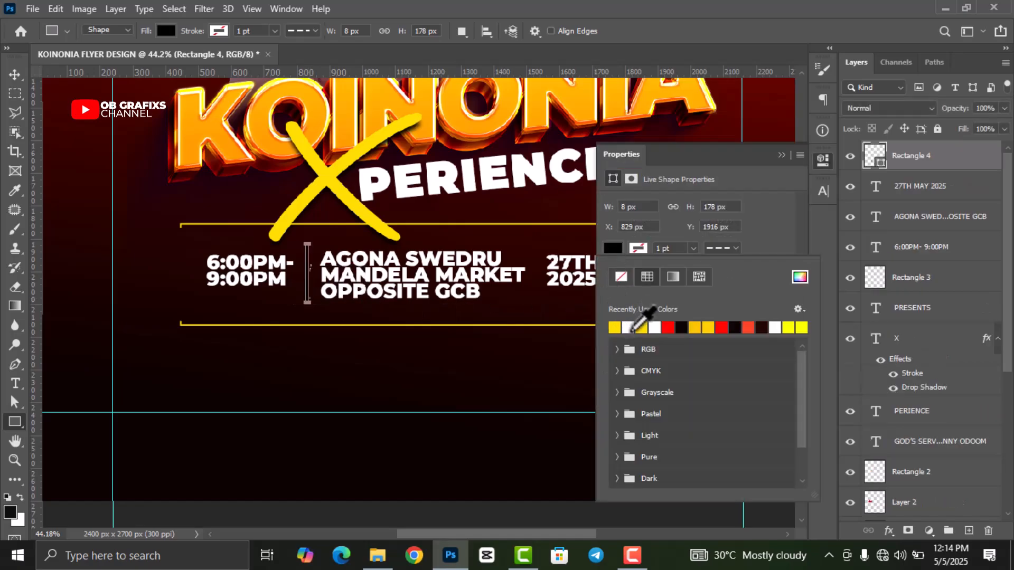
click(629, 328)
click(809, 161)
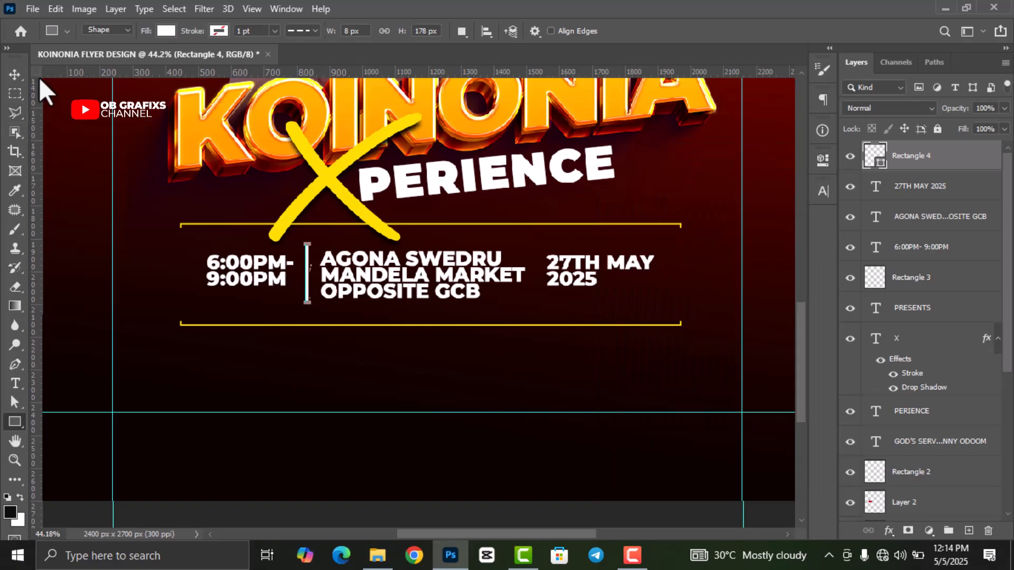
- Duplicate the white divider and nudge the copy right to sit between venue and date
click(19, 75)
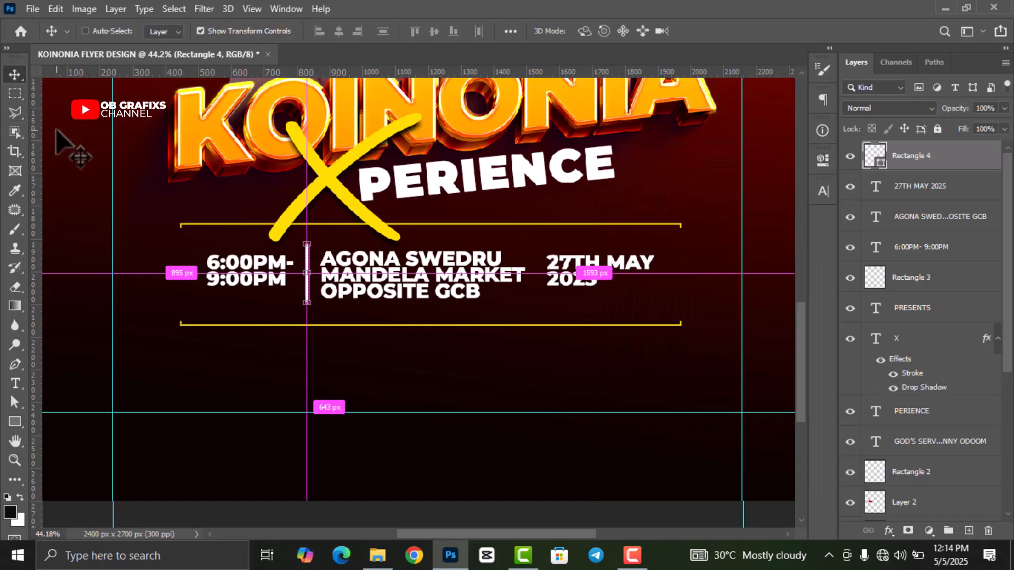
key(ctrl+j)
key(shift+Right)
key(shift+Right)
key(shift+Right)
key(shift+Right)
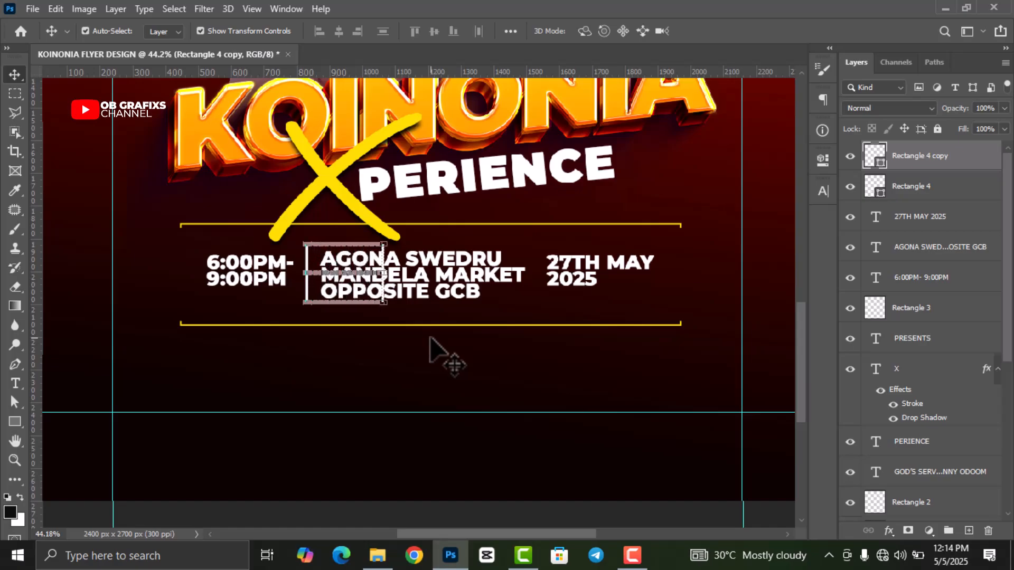
key(shift+Right)
key(shift+Right)
key(shift+Right)
key(shift+Right)
key(shift+Right)
key(shift+Right)
key(shift+Right)
key(shift+Right)
key(shift+Right)
key(shift+Right)
key(shift+Right)
key(shift+Right)
key(shift+Right)
key(shift+Right)
key(shift+Right)
key(shift+Right)
key(shift+Right)
key(shift+Right)
key(shift+Right)
key(shift+Right)
key(shift+Right)
key(shift+Right)
key(shift+Right)
key(shift+Right)
key(shift+Right)
key(shift+Right)
key(shift+Right)
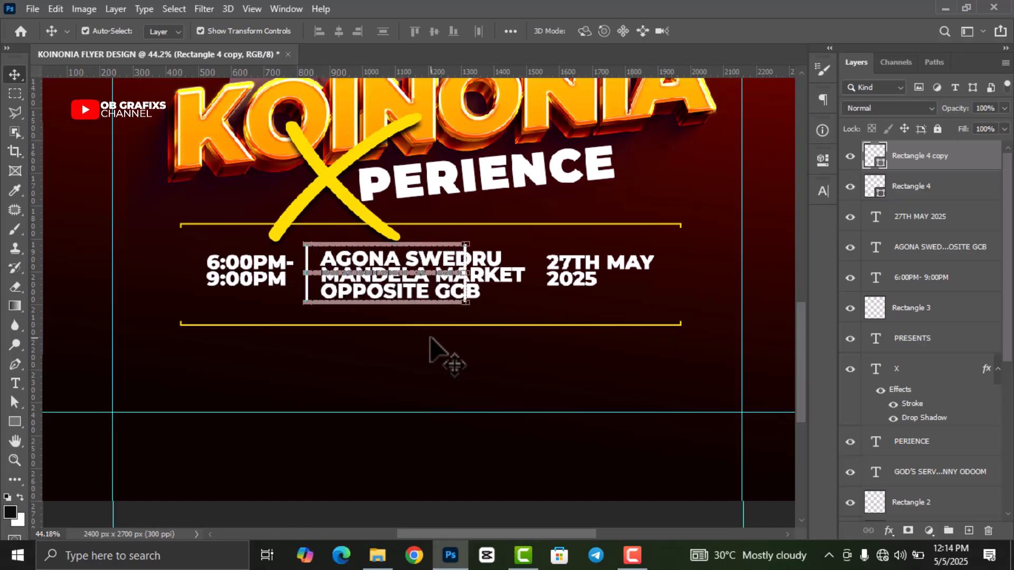
key(shift+Right)
key(shift+Right)
key(shift+Right)
key(shift+Right)
key(shift+Right)
key(shift+Right)
key(shift+Right)
key(shift+Right)
key(shift+Right)
key(shift+Right)
key(shift+Right)
key(shift+Right)
key(shift+Right)
key(shift+Right)
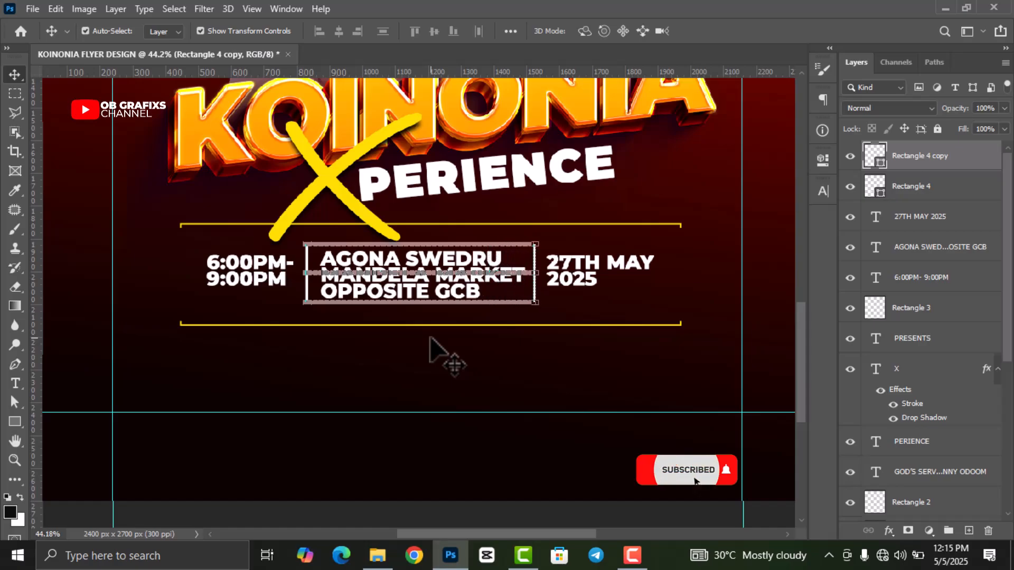
- Select the info row layers through Rectangle 3 and rotate them about -3.87°
click(935, 282)
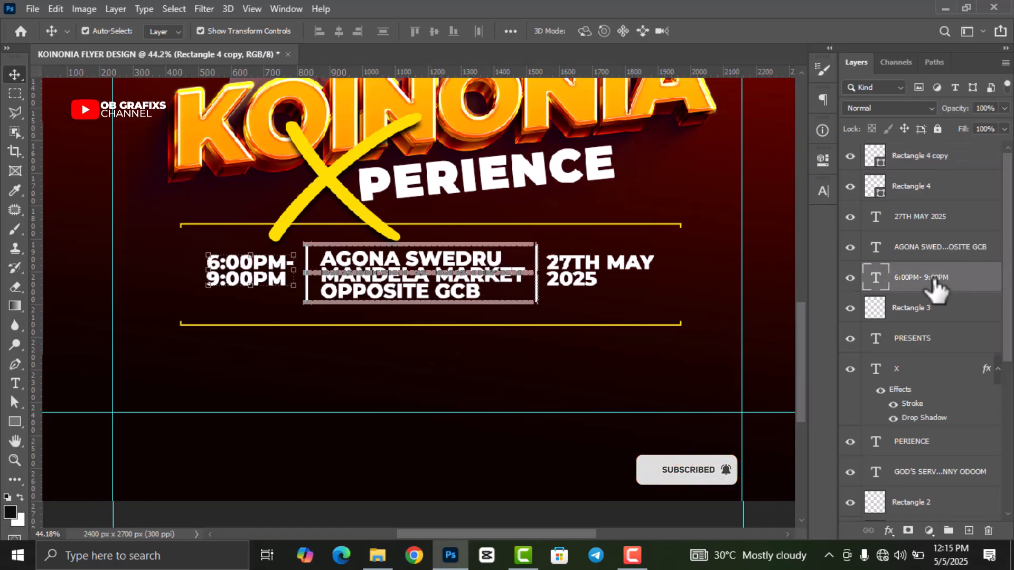
click(928, 316)
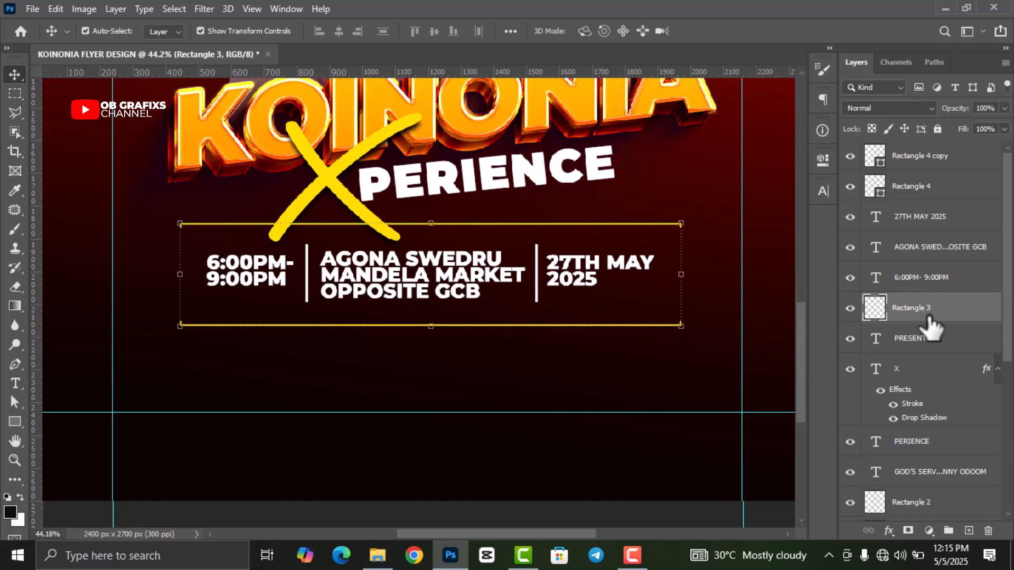
shift+click(927, 157)
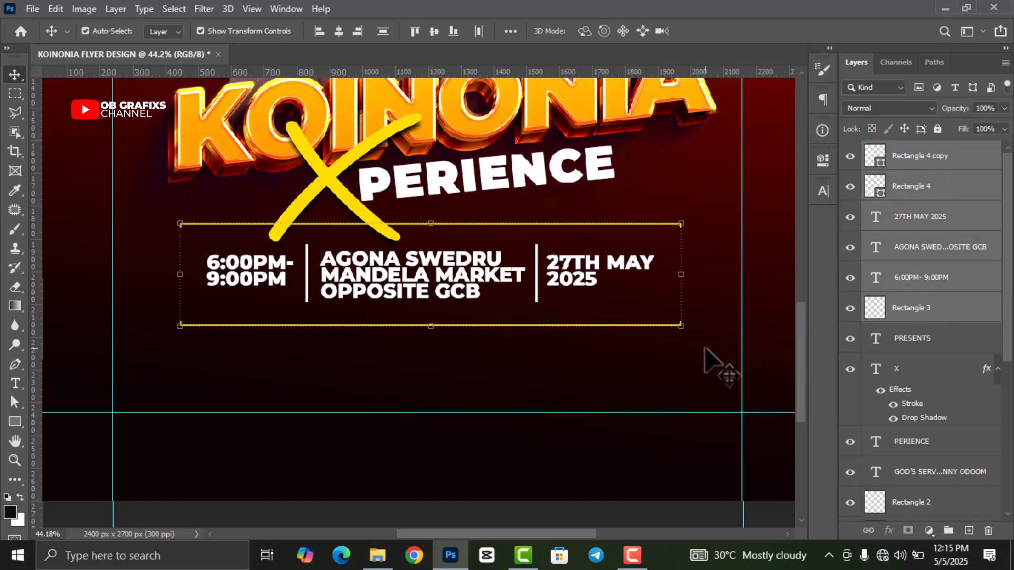
drag(690, 343, 693, 321)
drag(478, 295, 493, 290)
- Apply the -3.87° tilt to the info row and gold lines, then zoom into the flyer's lower area
key(ctrl+0)
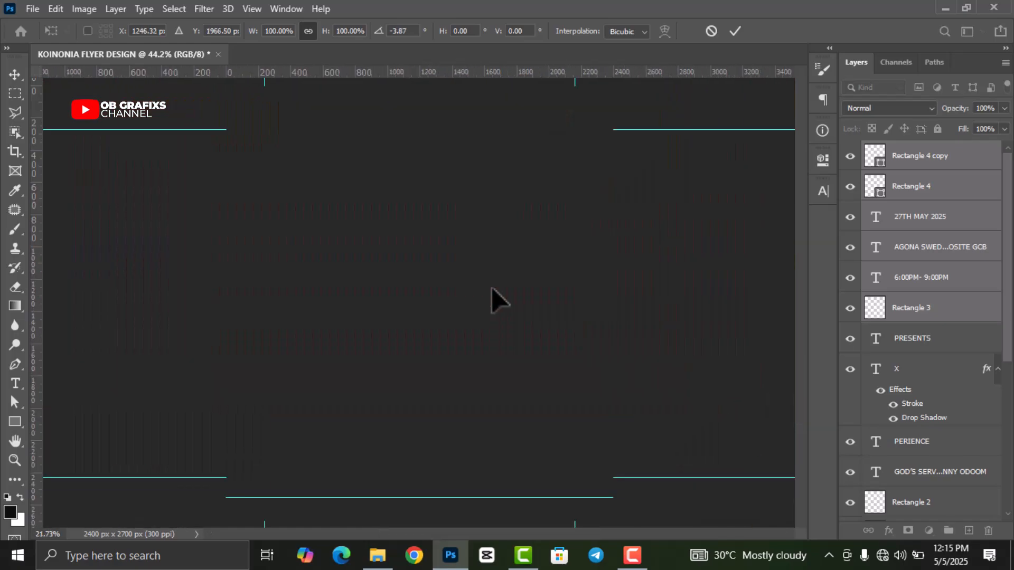
click(735, 30)
click(683, 241)
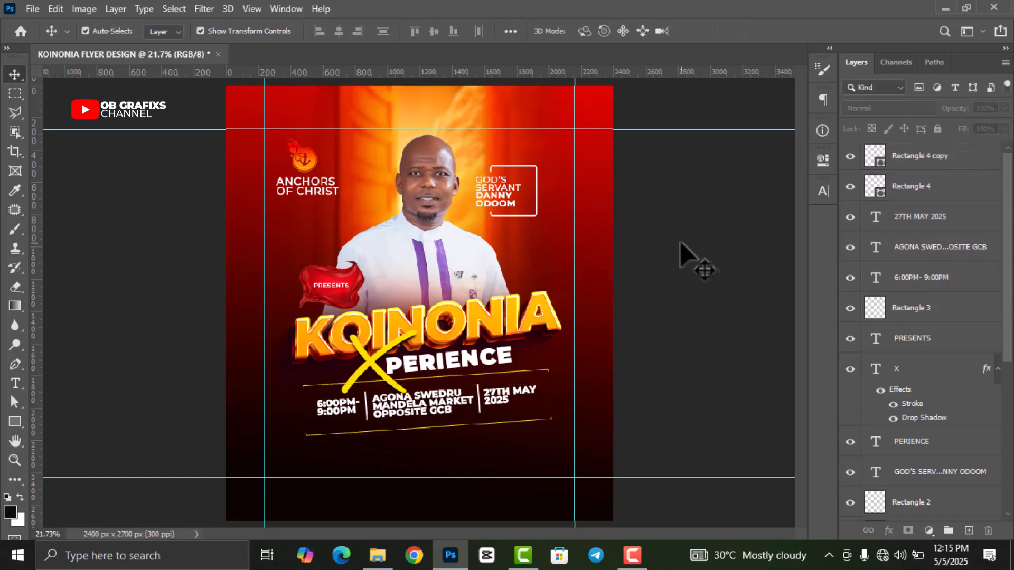
scroll(665, 243, down, 2)
scroll(409, 438, up, 3)
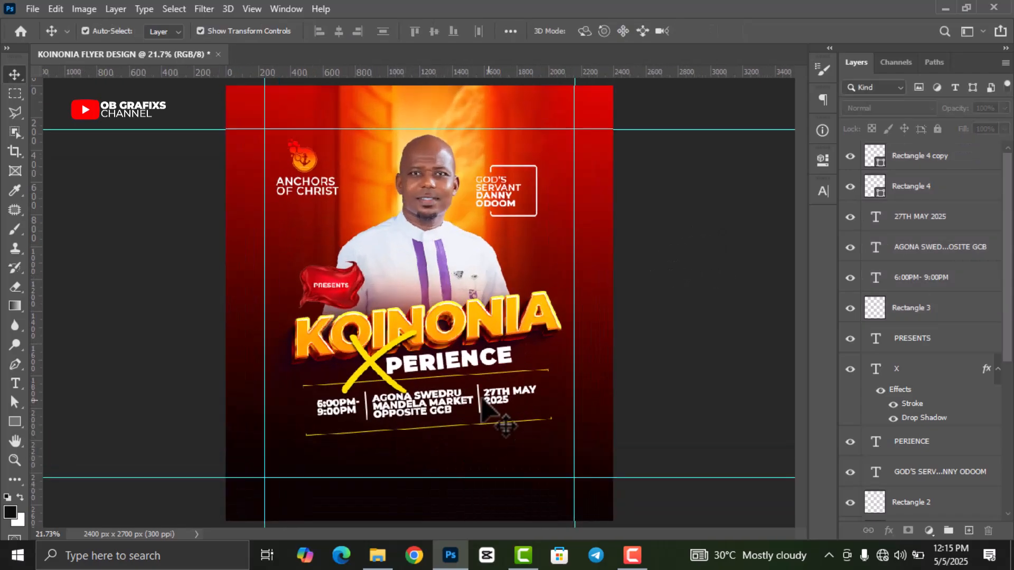
drag(799, 289, 795, 341)
scroll(438, 309, up, 3)
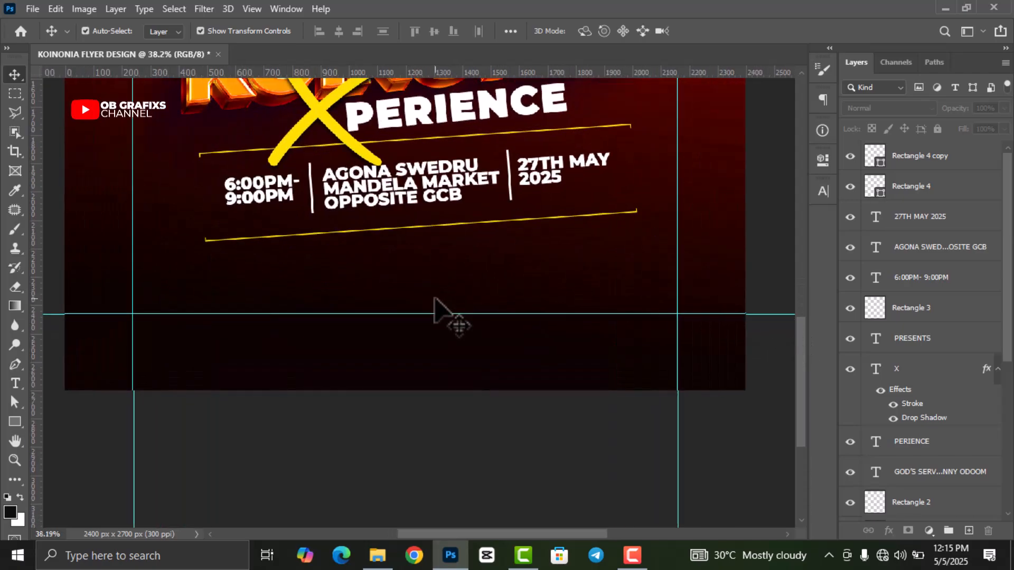
- Type the tagline '.WORSHIP. WORD. PRAYER. PROPHECY' below the gold lines
key(t)
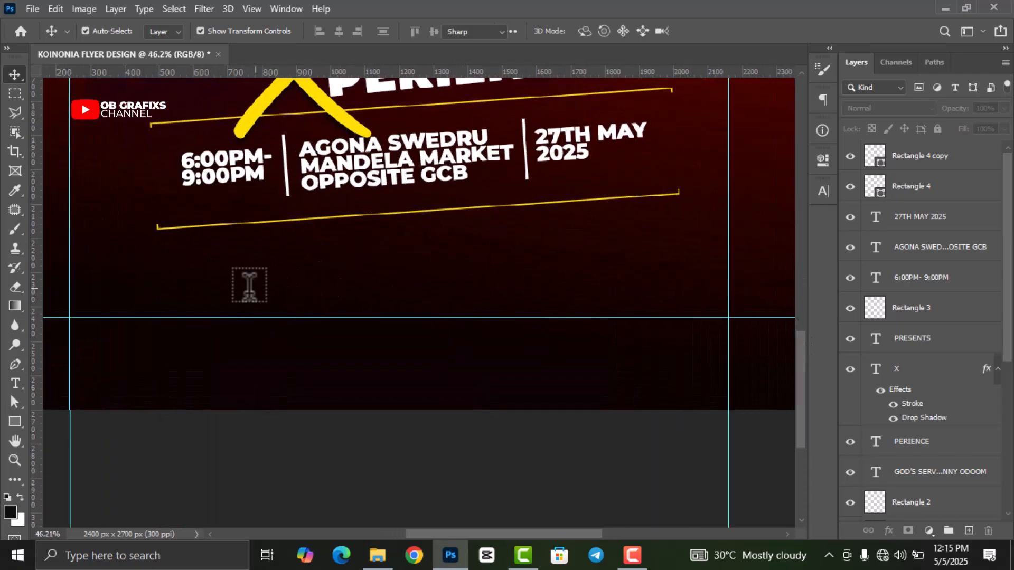
click(222, 293)
key(BackSpace)
text(.WO)
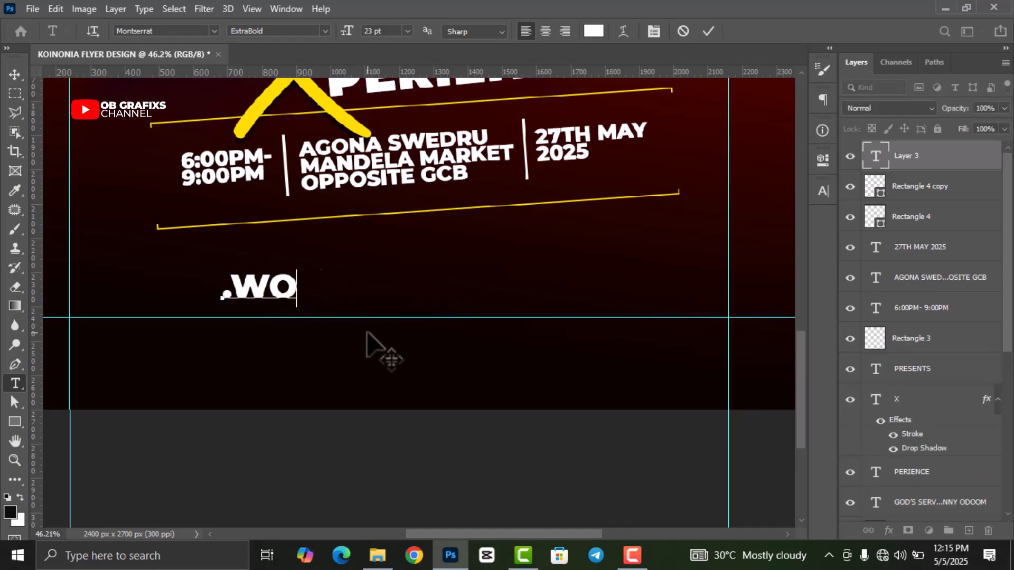
text(RSHIP. WORD.)
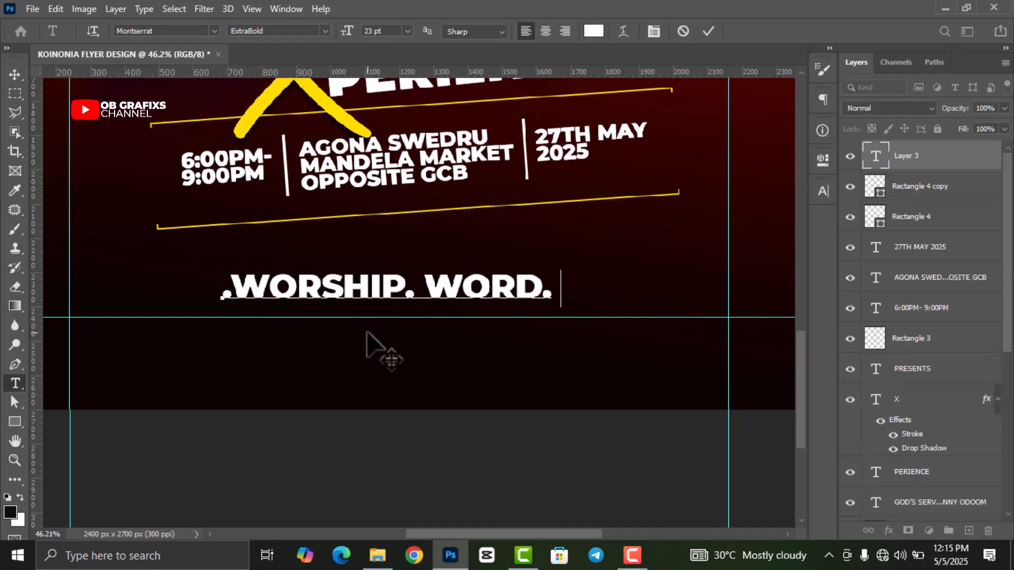
text( PRAYER. PROPHECY)
click(708, 31)
- Shrink the tagline to about 64% and centre it under the gold lines
key(v)
drag(528, 297, 411, 302)
drag(109, 289, 238, 313)
key(ctrl+t)
drag(613, 323, 472, 305)
drag(793, 280, 544, 293)
drag(469, 303, 547, 257)
key(Return)
- Set the tagline font to Montserrat Medium
double_click(875, 156)
click(823, 191)
click(775, 213)
click(803, 323)
click(708, 31)
- Enlarge the tagline to about 90% and rotate it about -3.48° to match the info row
key(v)
key(ctrl+t)
drag(607, 259, 568, 262)
drag(490, 266, 528, 262)
drag(616, 276, 624, 268)
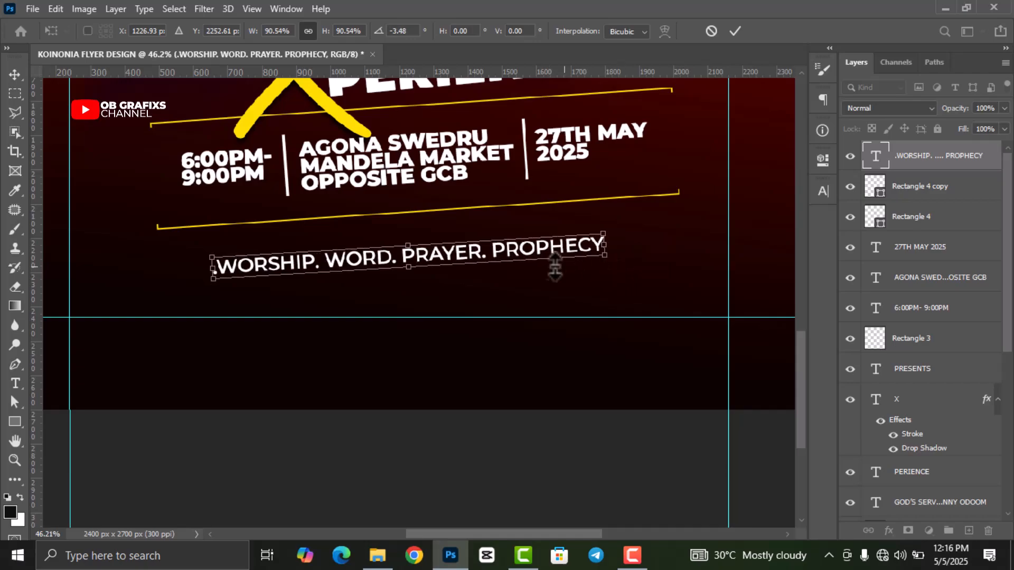
drag(474, 256, 481, 248)
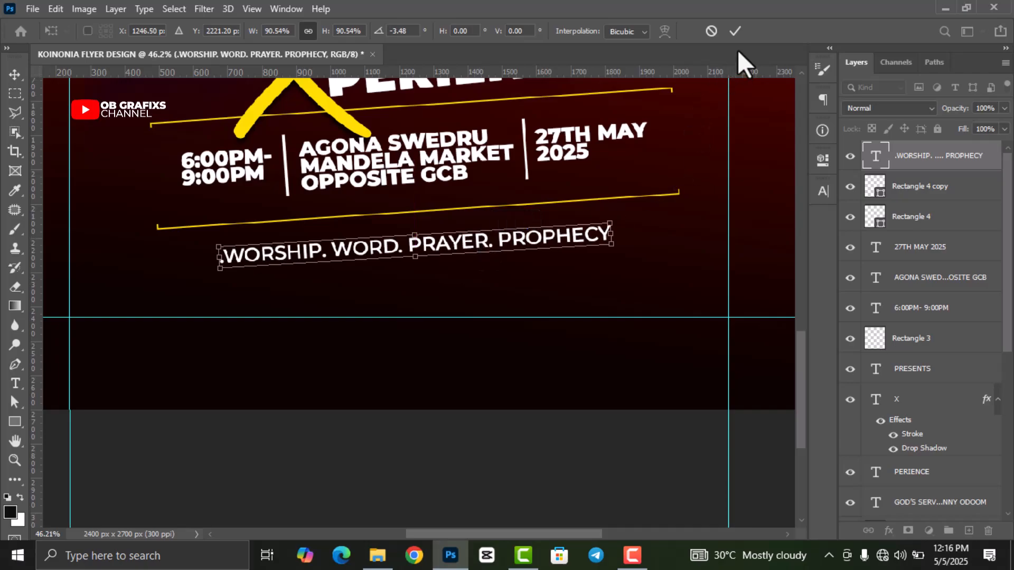
click(736, 31)
scroll(489, 315, down, 1)
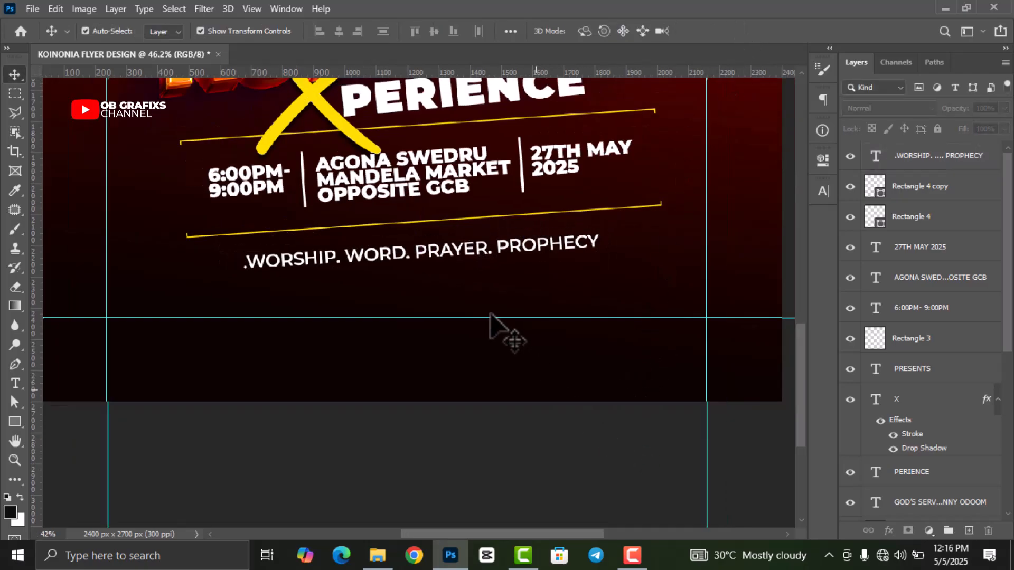
scroll(490, 314, down, 4)
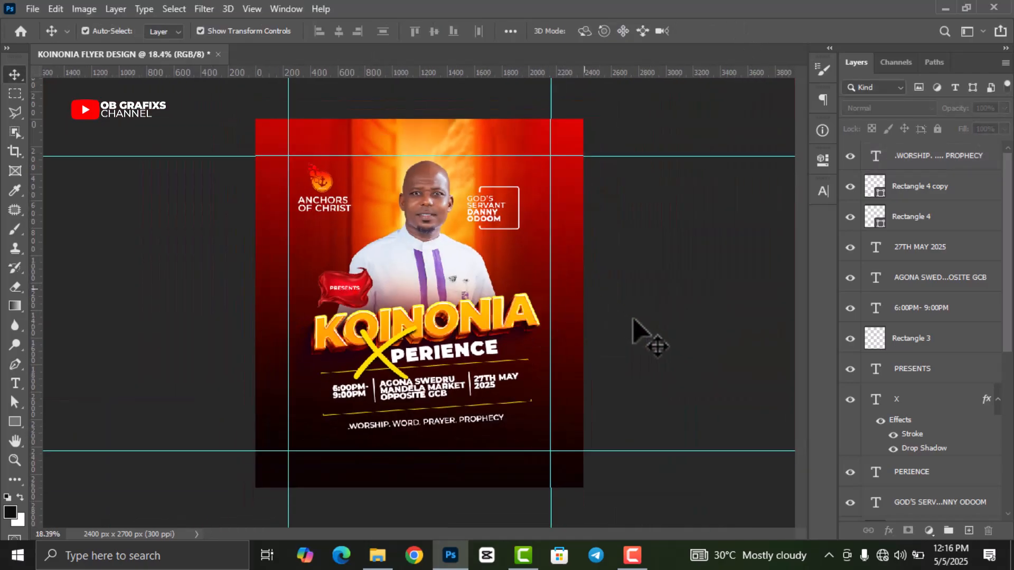
scroll(630, 316, up, 1)
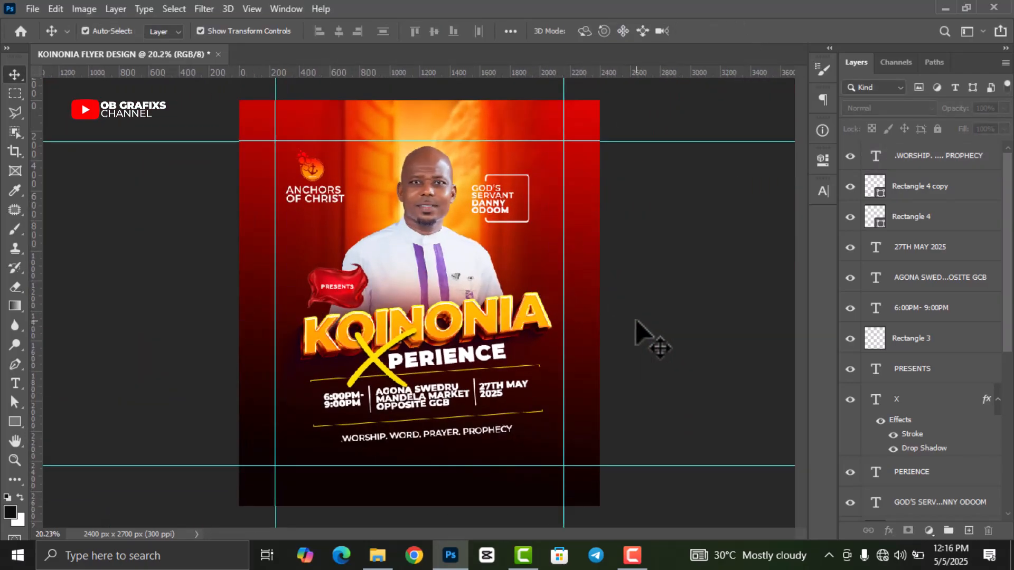
- Apply Hue/Saturation to the portrait Layer 1 with Saturation +30 and Hue -5
click(452, 252)
click(93, 11)
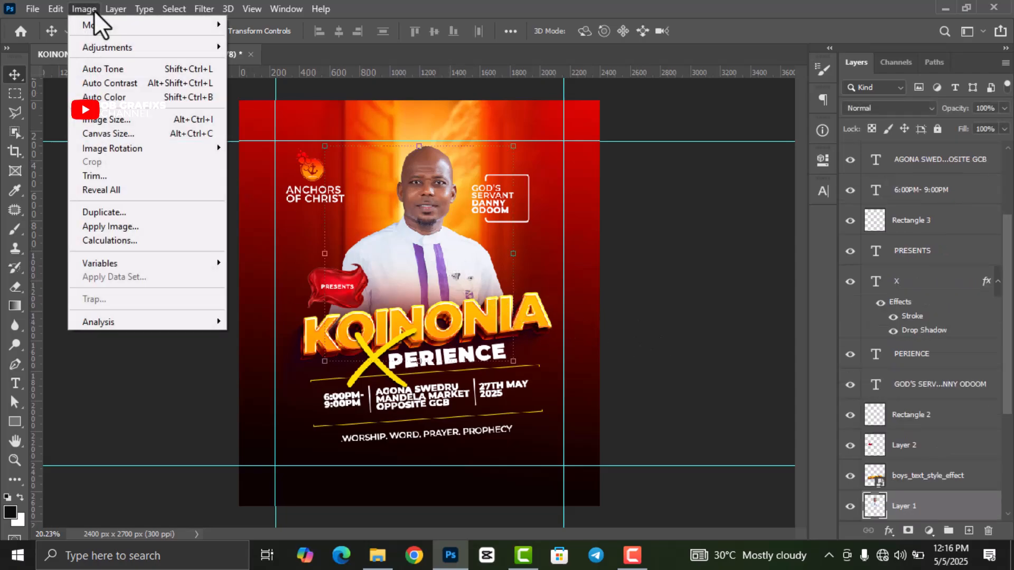
mouse_move(106, 49)
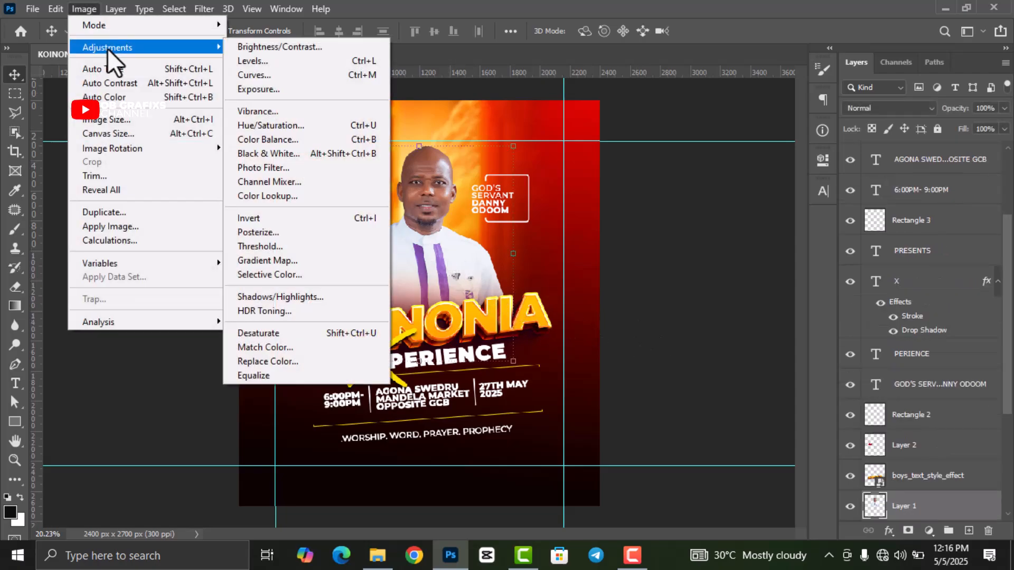
click(264, 124)
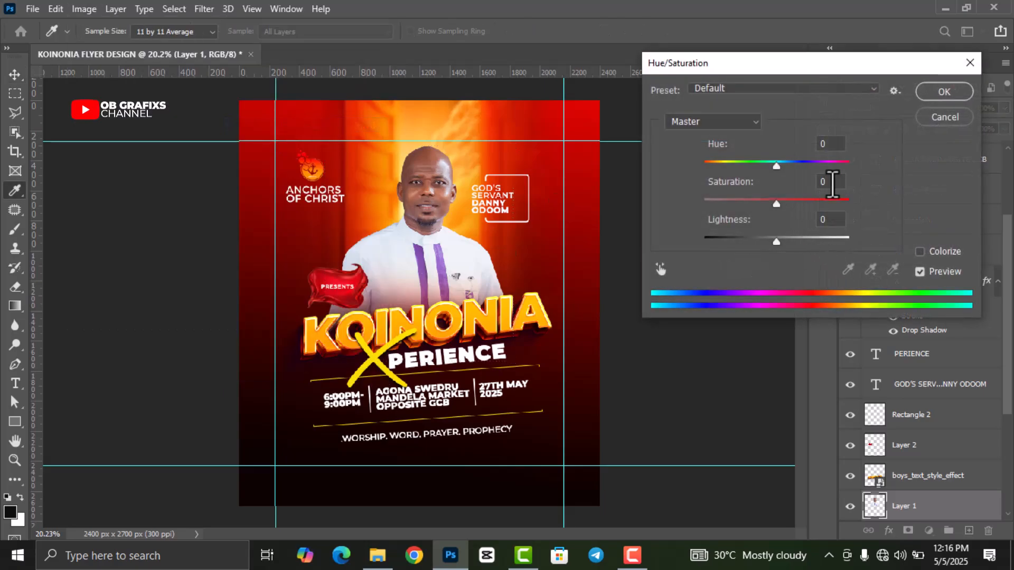
text(3)
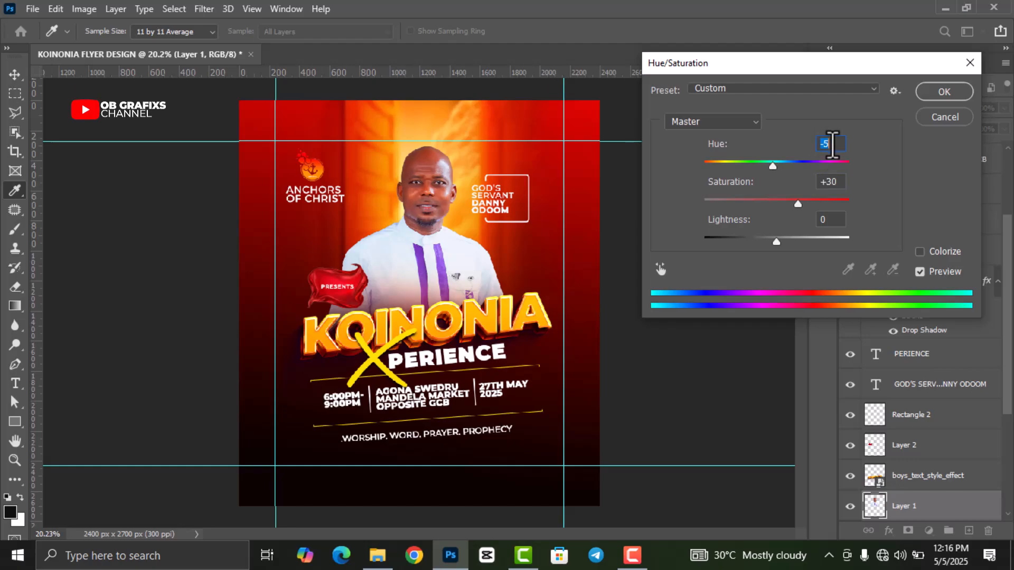
click(956, 97)
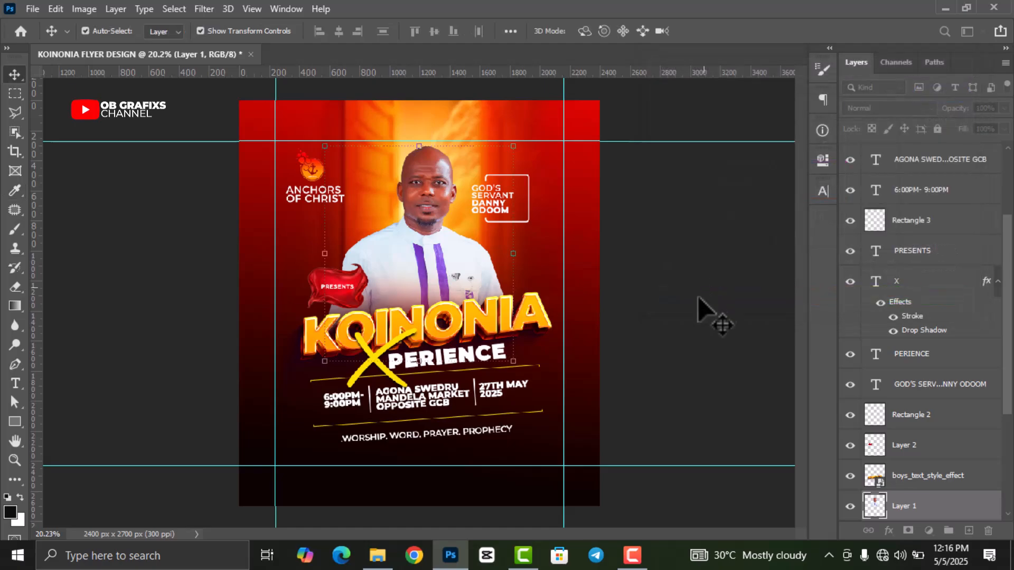
click(700, 300)
scroll(506, 381, down, 1)
- Remove the four cyan margin guides with View > Clear Canvas Guides
click(507, 265)
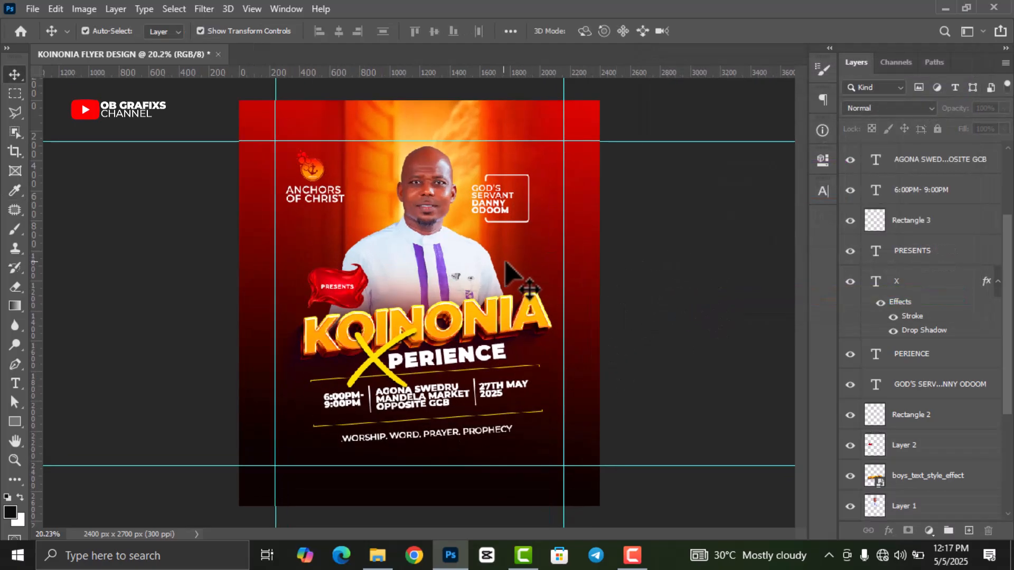
scroll(500, 262, down, 1)
click(251, 9)
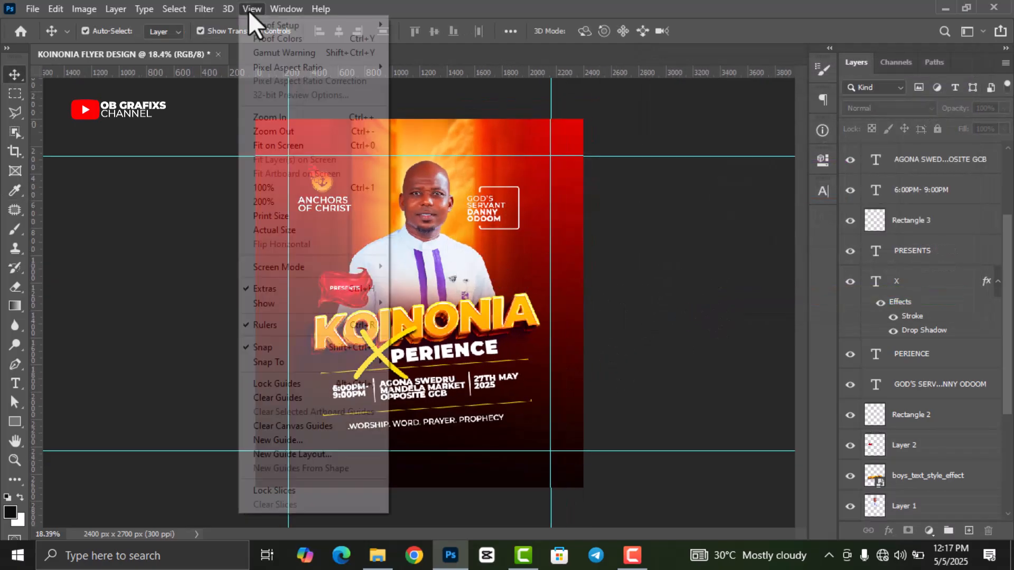
click(271, 426)
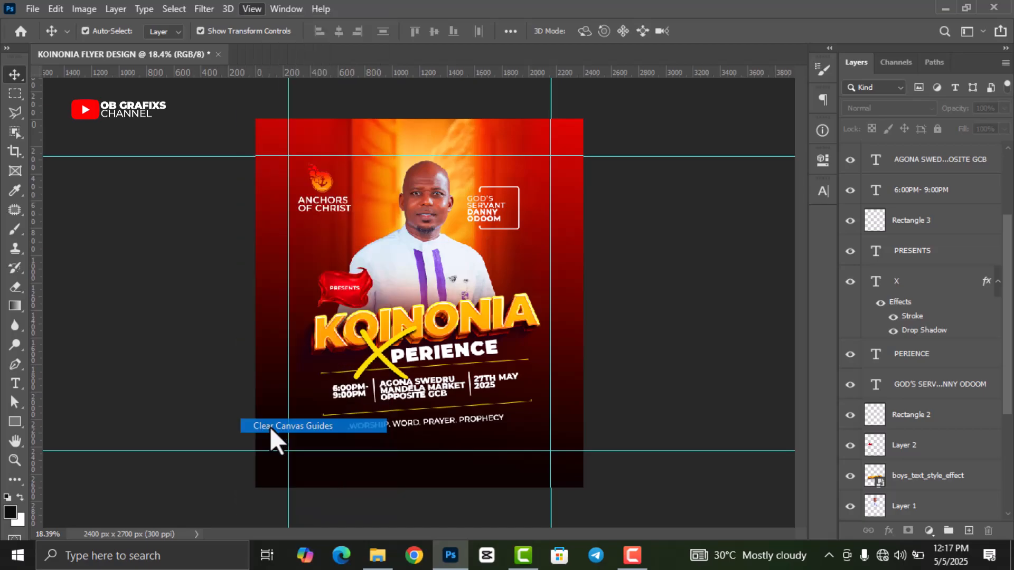
scroll(329, 277, up, 1)
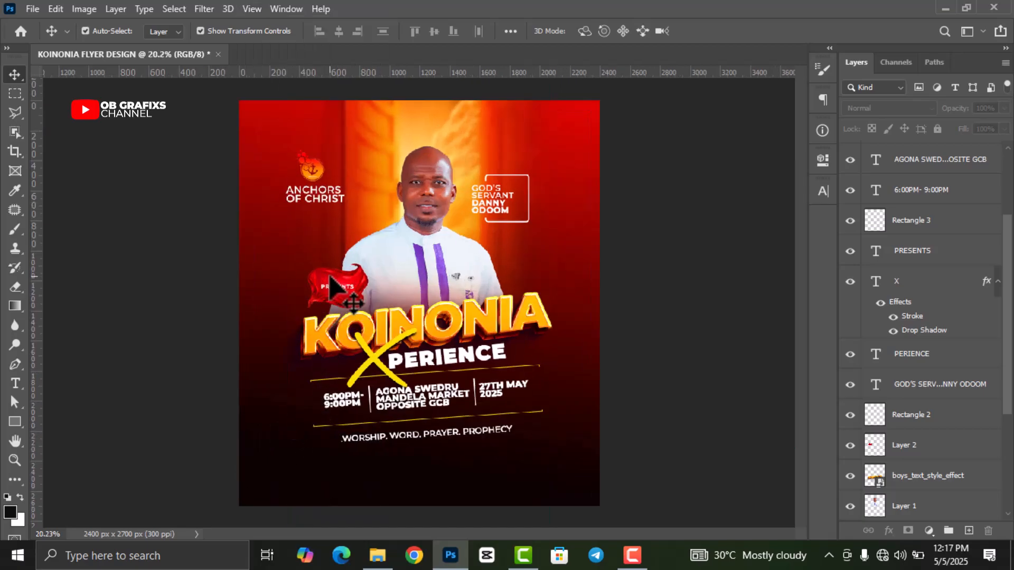
key(F10)
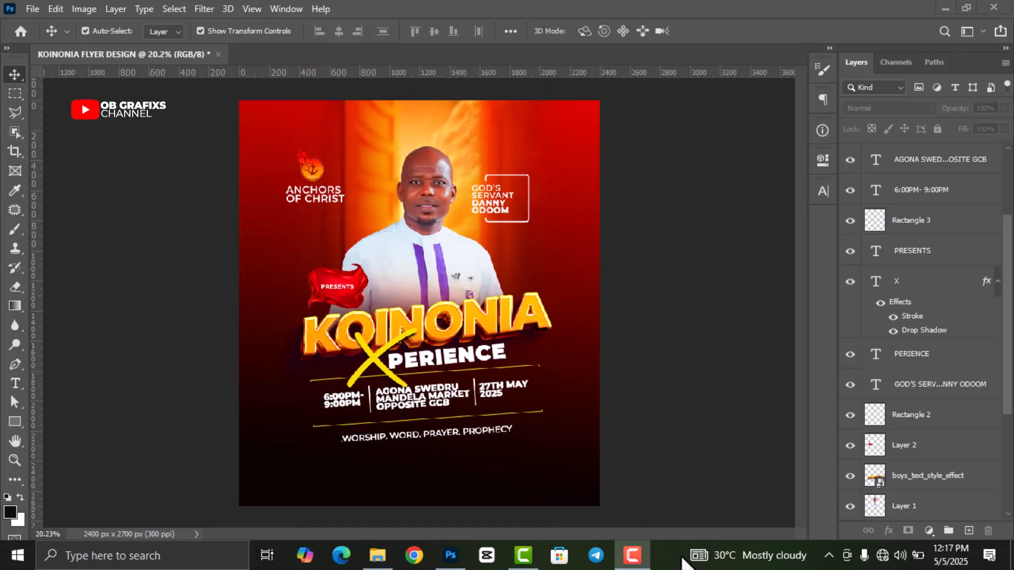